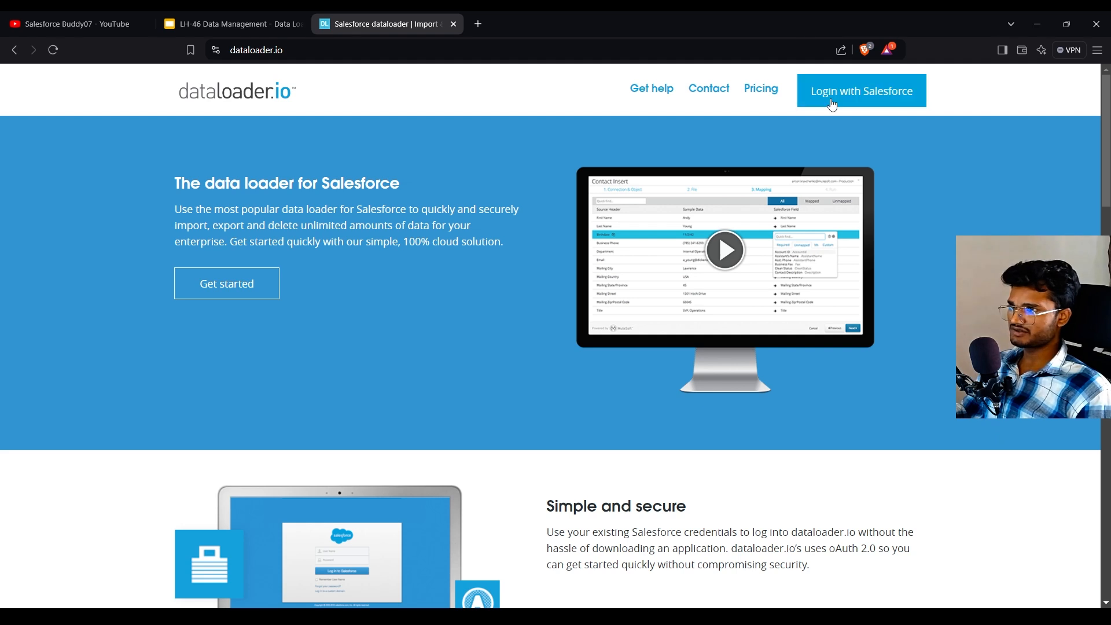
Open the dataloader.io pricing page and examine the Free plan's price, record allowance, task, attachment and other limits
{"action": "left_click", "coordinate": [875, 97]}
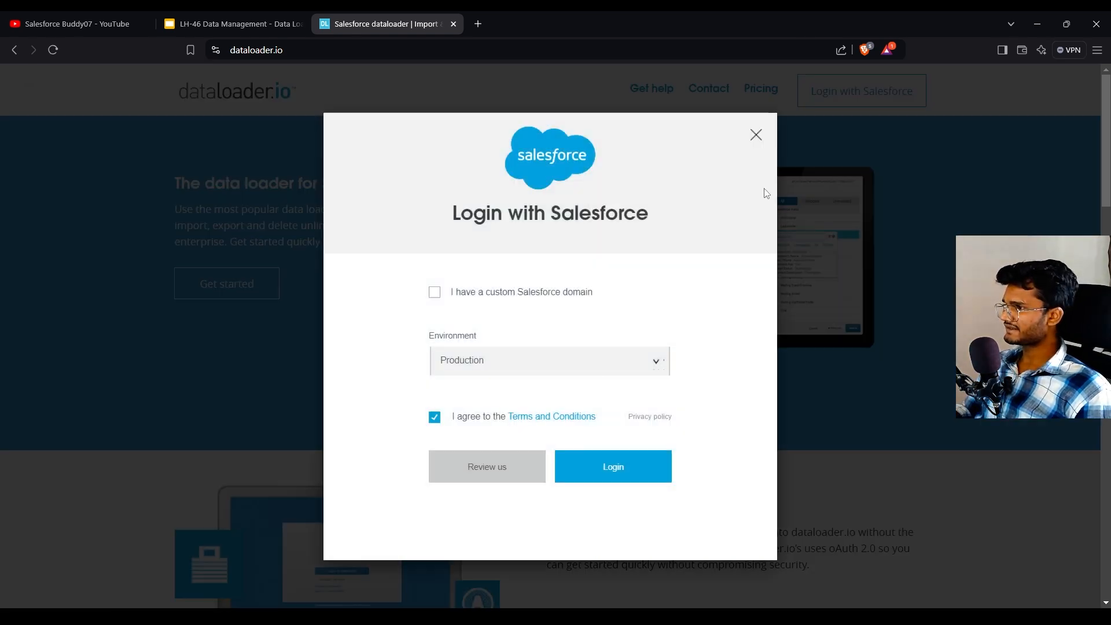
{"action": "left_click", "coordinate": [756, 135]}
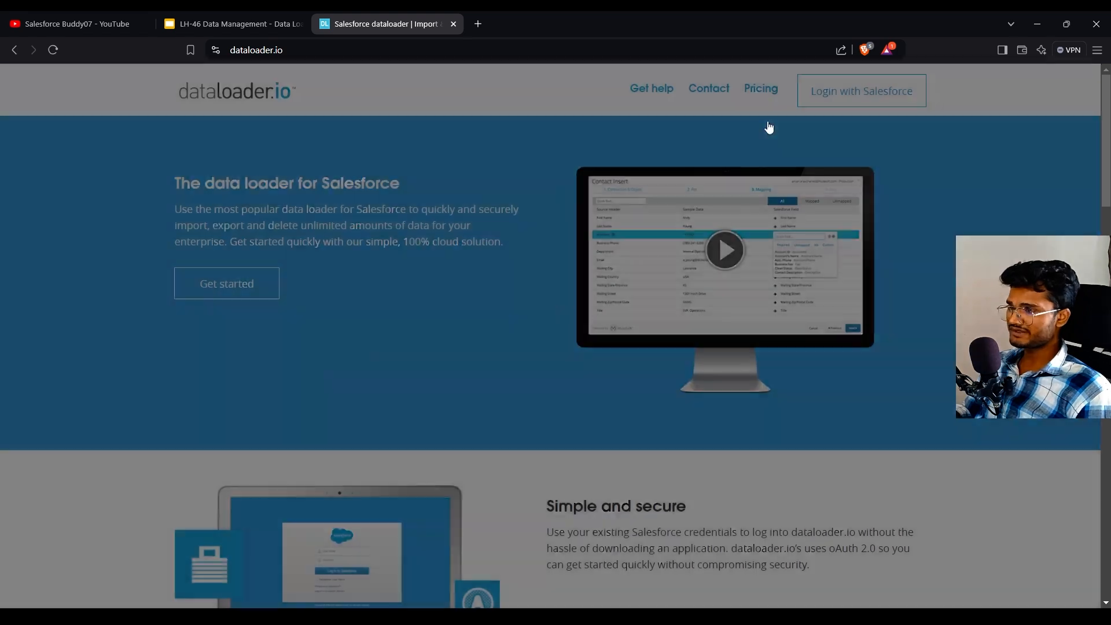
{"action": "left_click", "coordinate": [767, 93]}
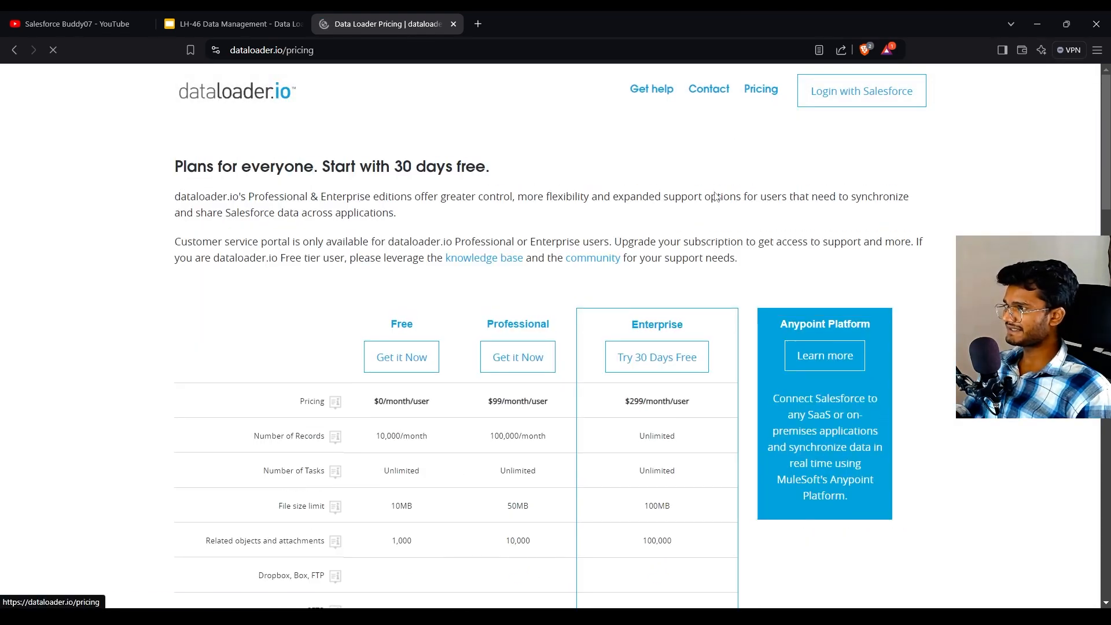
{"action": "scroll", "coordinate": [405, 371], "scroll_direction": "down", "scroll_amount": 1}
{"action": "scroll", "coordinate": [405, 336], "scroll_direction": "down", "scroll_amount": 2}
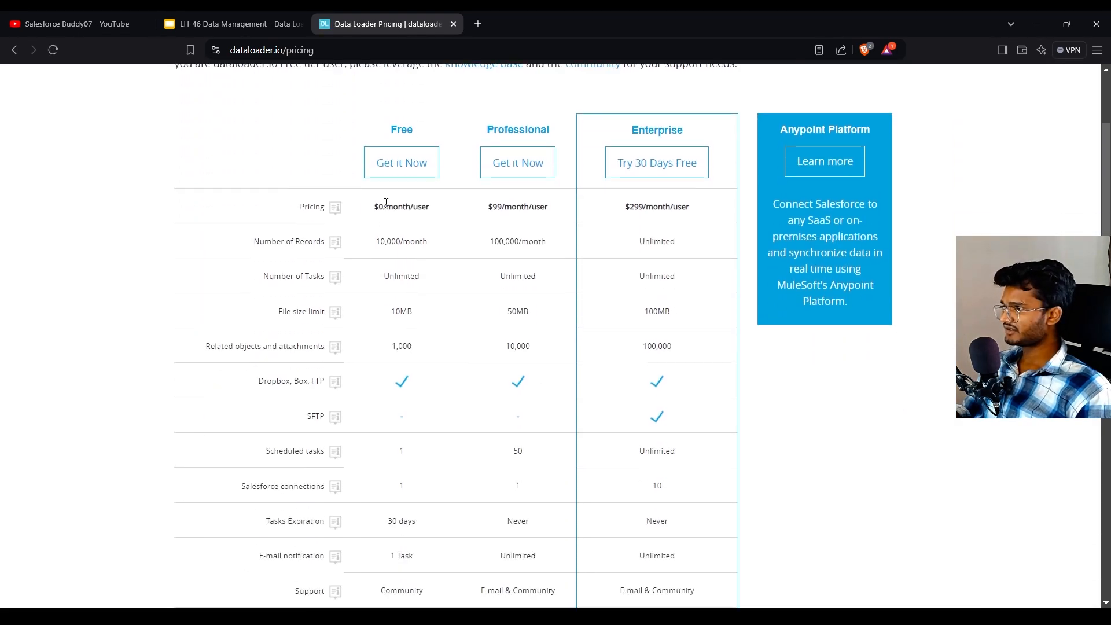
{"action": "left_click_drag", "start_coordinate": [375, 209], "coordinate": [434, 213]}
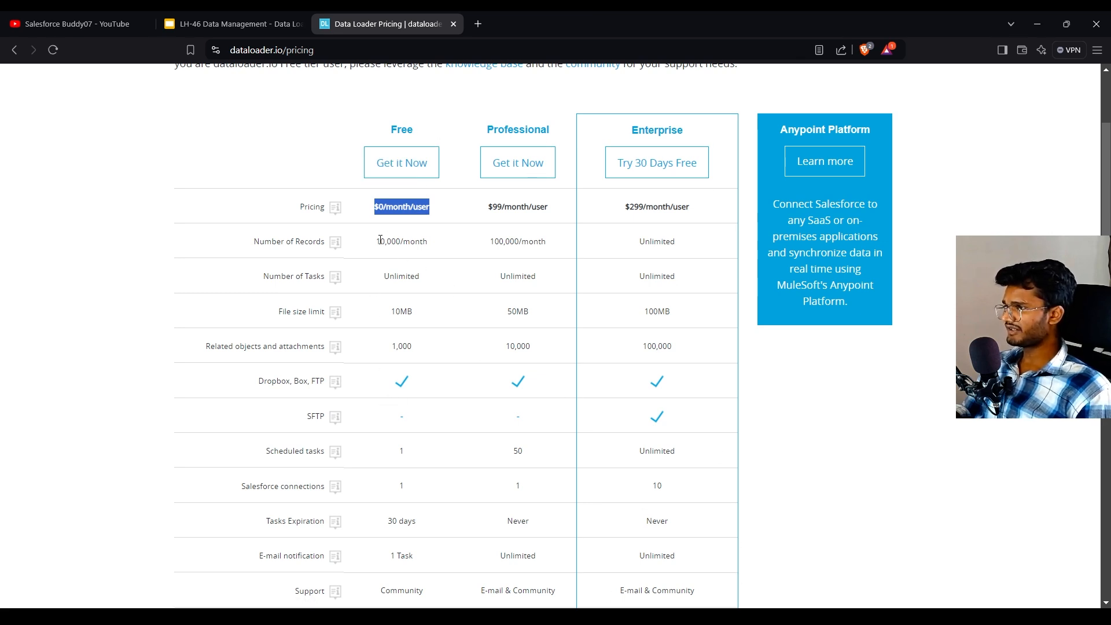
{"action": "left_click_drag", "start_coordinate": [378, 239], "coordinate": [447, 236]}
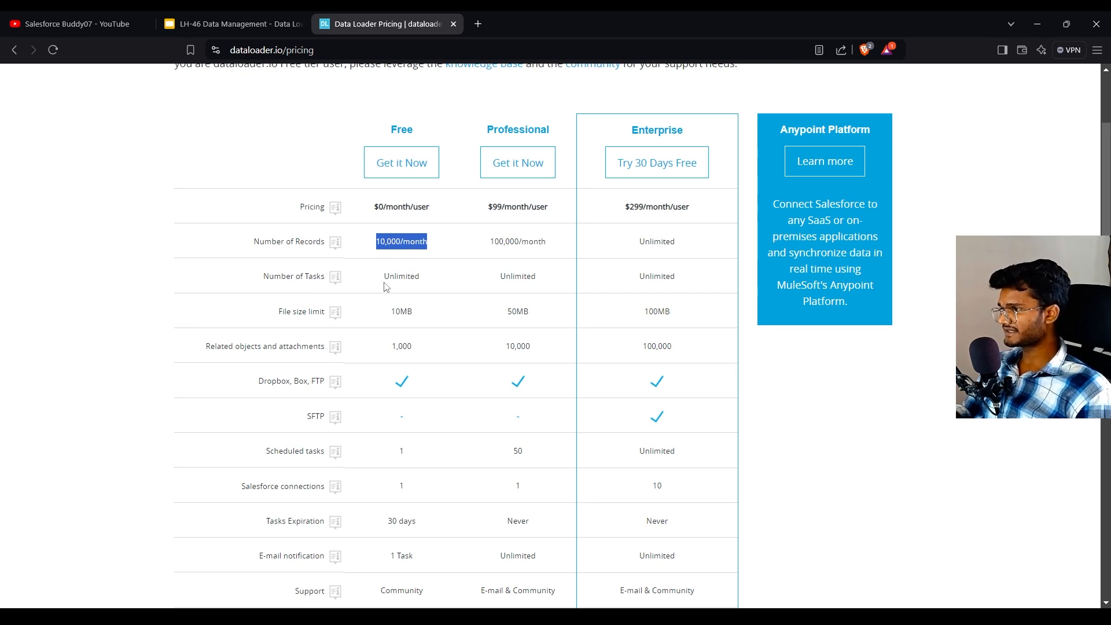
{"action": "left_click_drag", "start_coordinate": [383, 278], "coordinate": [423, 354]}
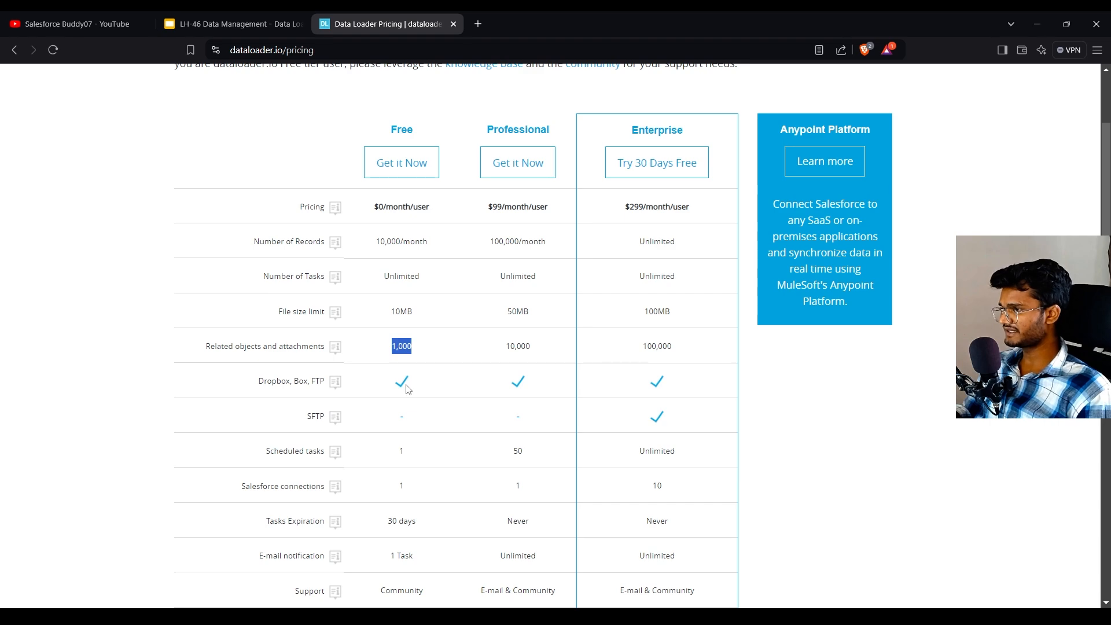
{"action": "scroll", "coordinate": [395, 441], "scroll_direction": "down", "scroll_amount": 3}
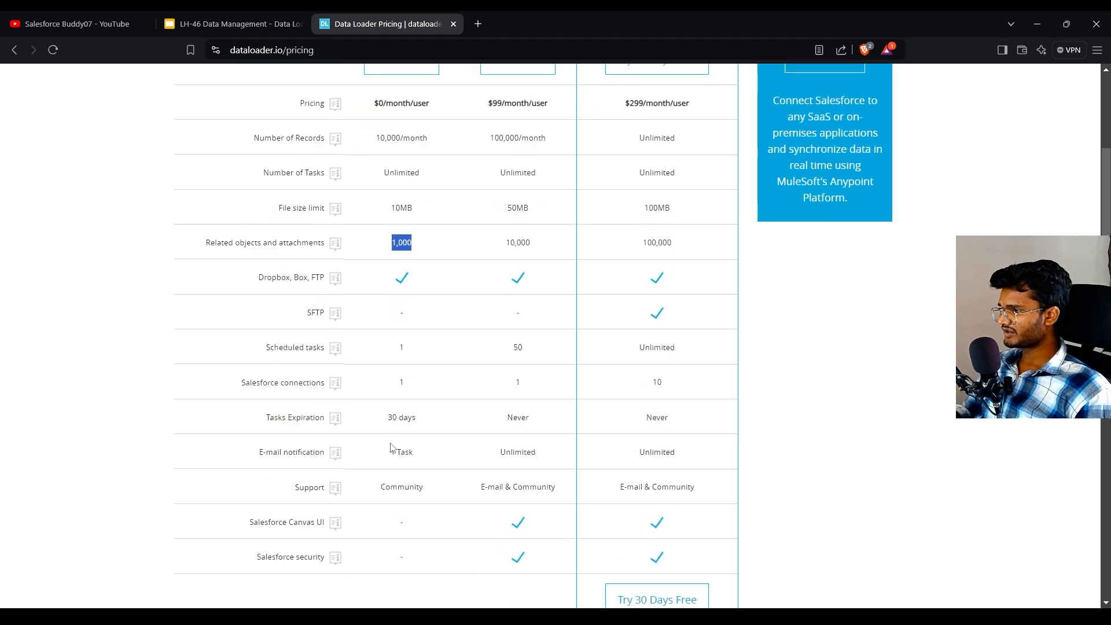
{"action": "scroll", "coordinate": [602, 341], "scroll_direction": "up", "scroll_amount": 4}
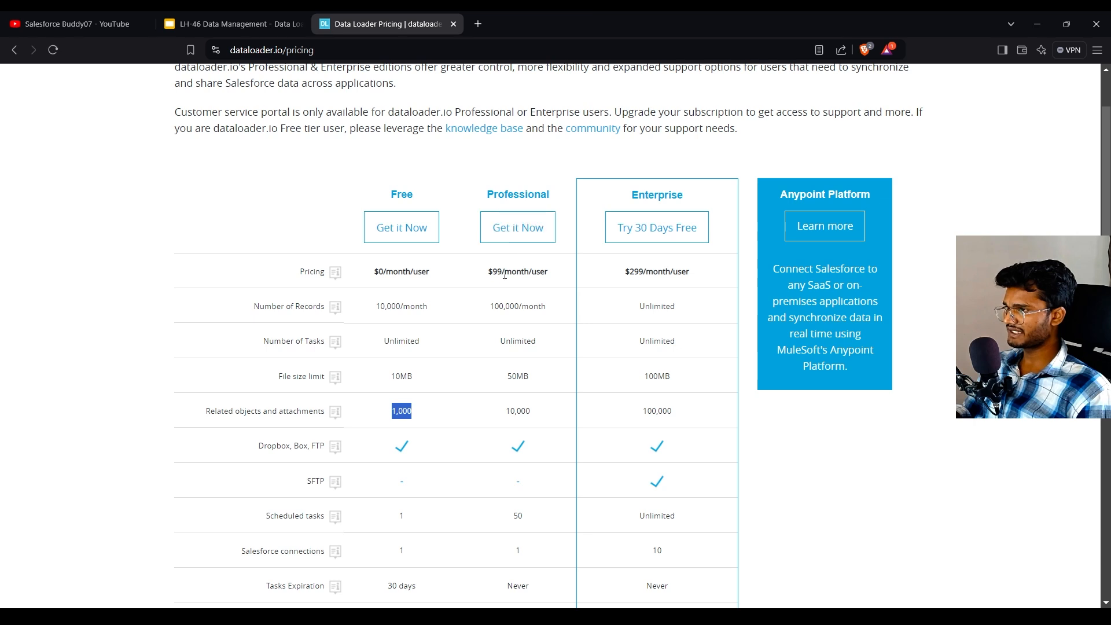
Examine the prices and limits of the Professional and Enterprise plans in the comparison table
{"action": "left_click_drag", "start_coordinate": [498, 274], "coordinate": [552, 277]}
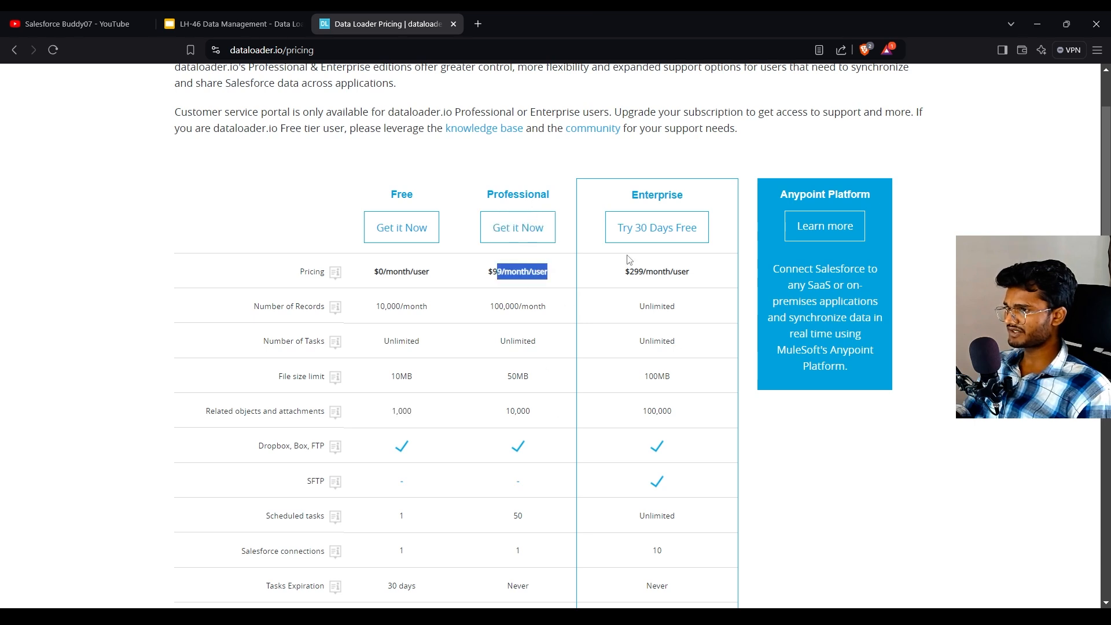
{"action": "left_click_drag", "start_coordinate": [637, 195], "coordinate": [699, 268]}
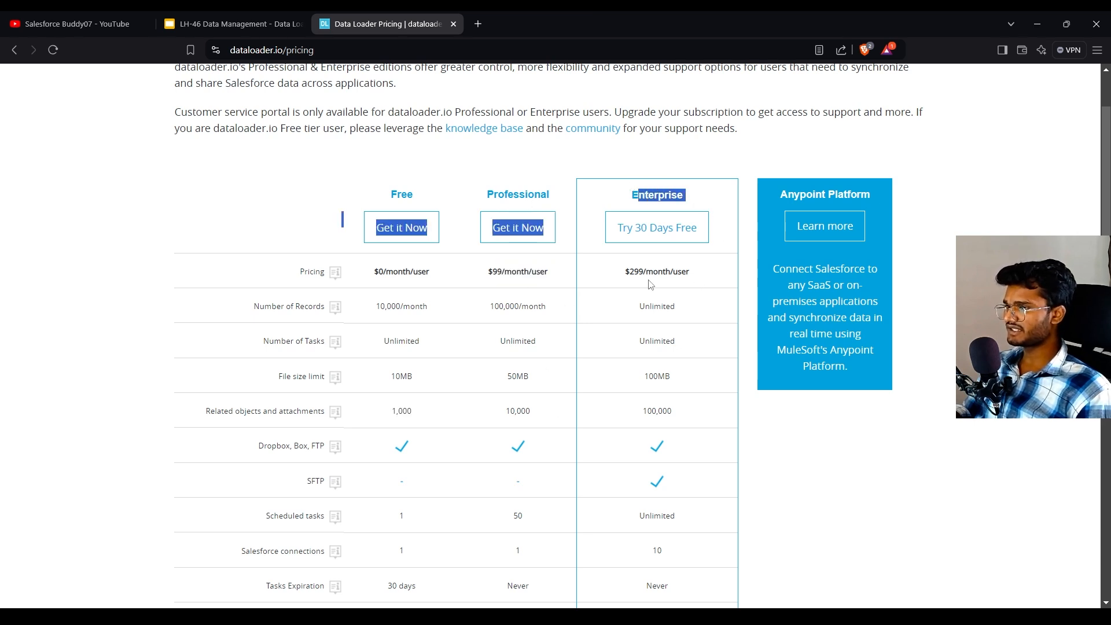
{"action": "left_click_drag", "start_coordinate": [630, 272], "coordinate": [689, 342]}
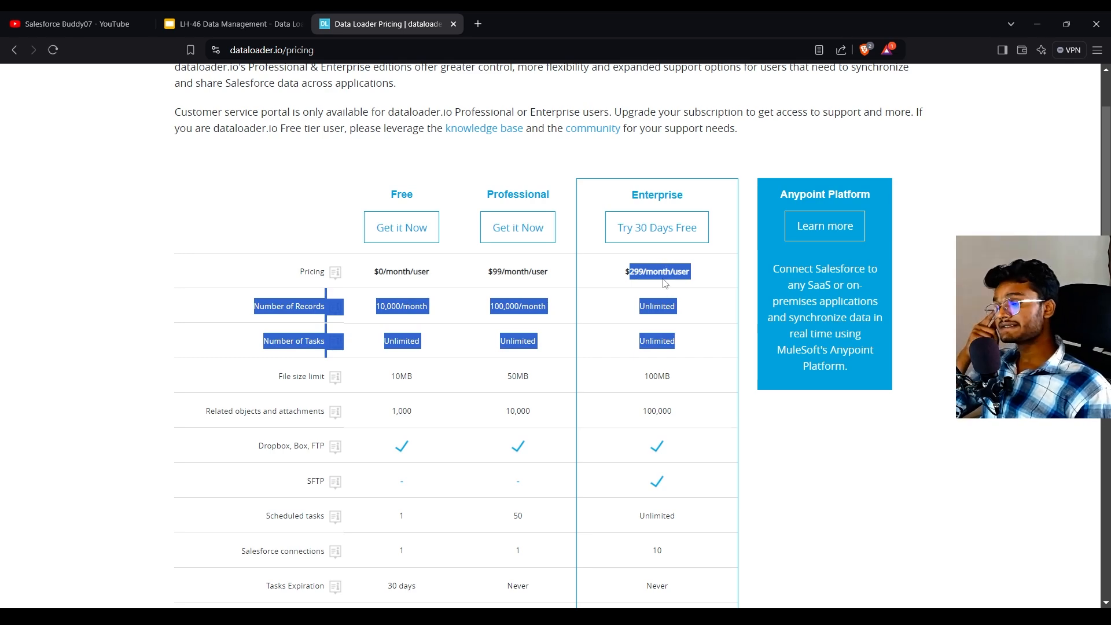
{"action": "scroll", "coordinate": [584, 327], "scroll_direction": "down", "scroll_amount": 5}
{"action": "scroll", "coordinate": [602, 390], "scroll_direction": "up", "scroll_amount": 7}
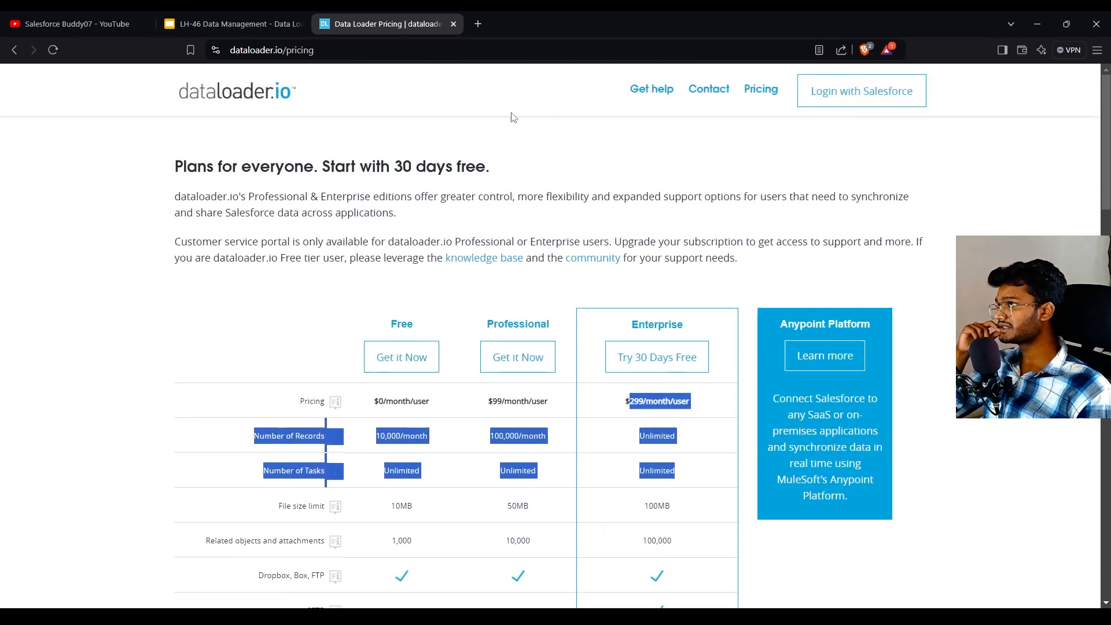
Start the dataloader.io login with Salesforce, keeping the Production environment and the agreement to the terms and conditions
{"action": "left_click", "coordinate": [858, 93]}
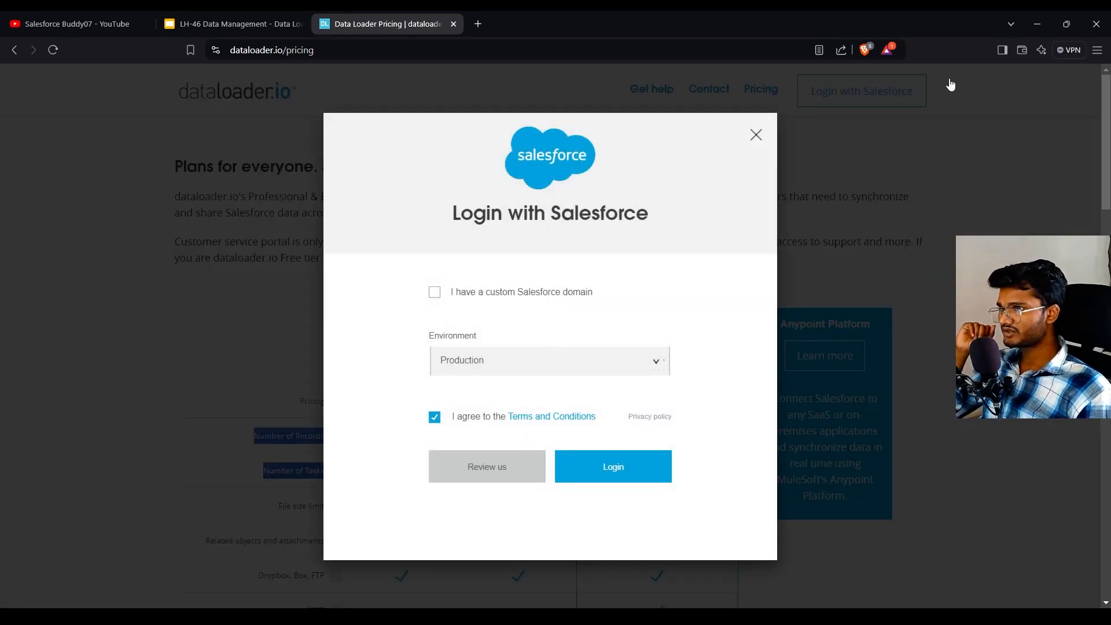
{"action": "left_click", "coordinate": [546, 355]}
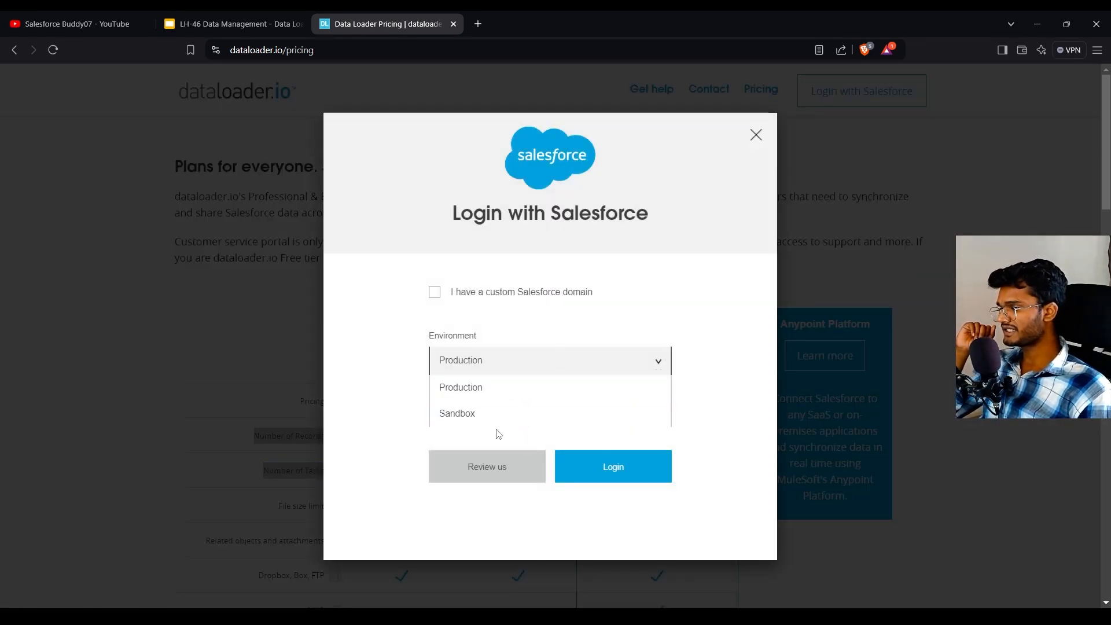
{"action": "left_click", "coordinate": [512, 341]}
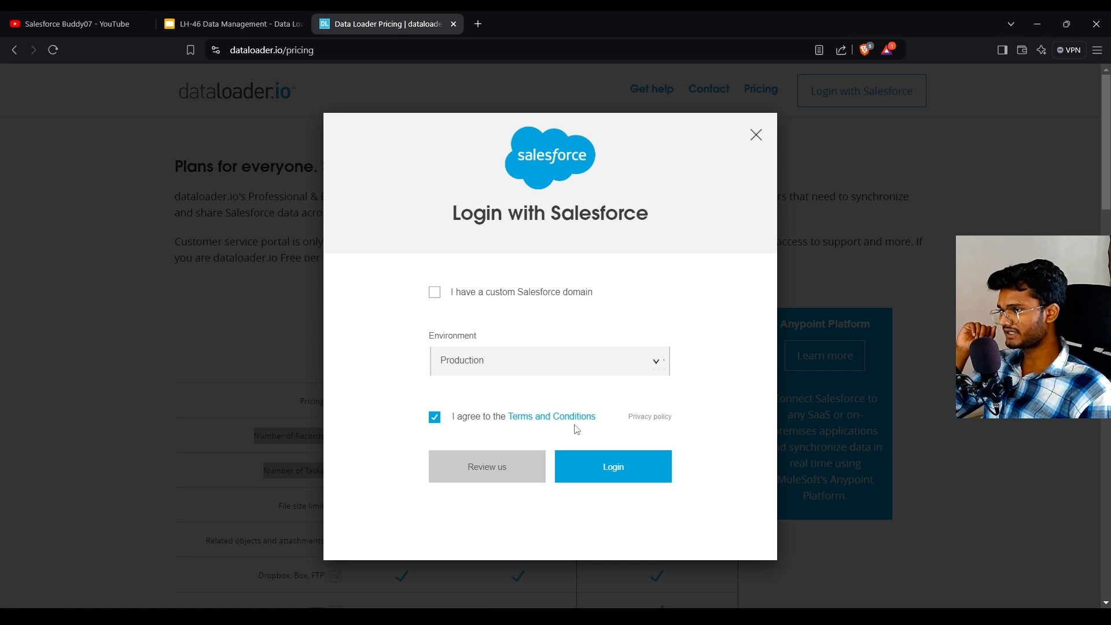
{"action": "left_click", "coordinate": [619, 464]}
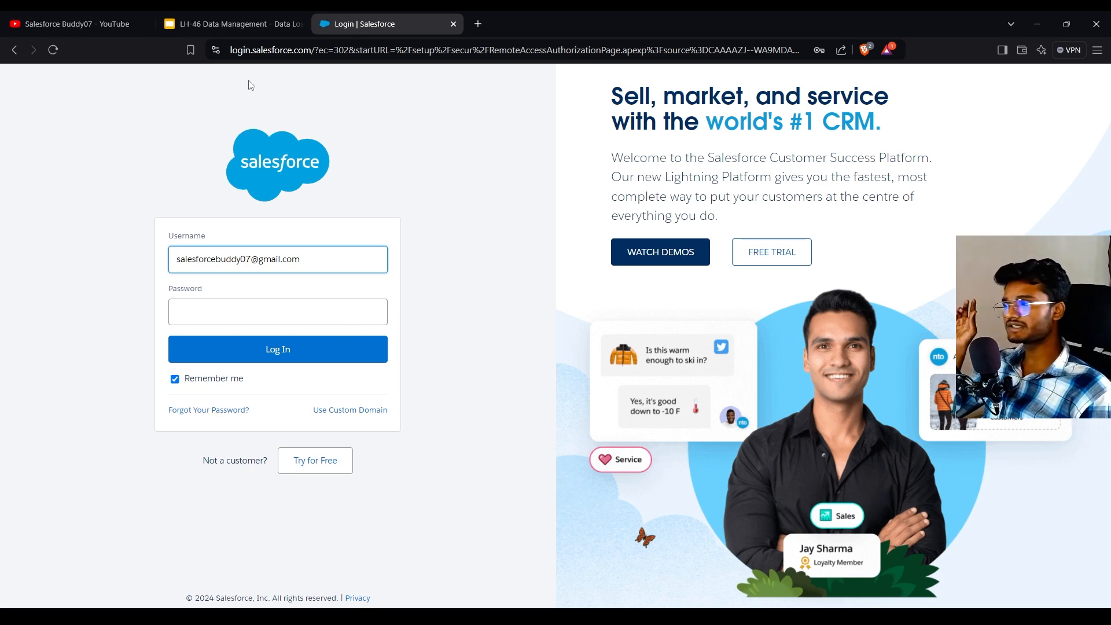
Log in to Salesforce with the saved account password and allow dataloader.io access to the org
{"action": "left_click", "coordinate": [255, 51]}
{"action": "double_click", "coordinate": [255, 51]}
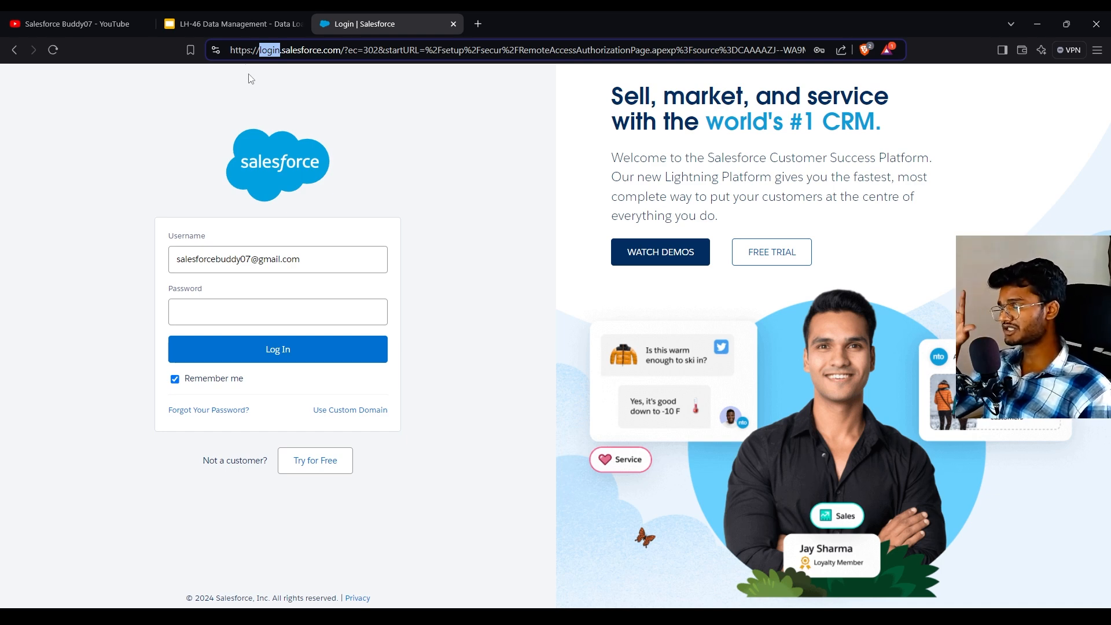
{"action": "left_click", "coordinate": [285, 312]}
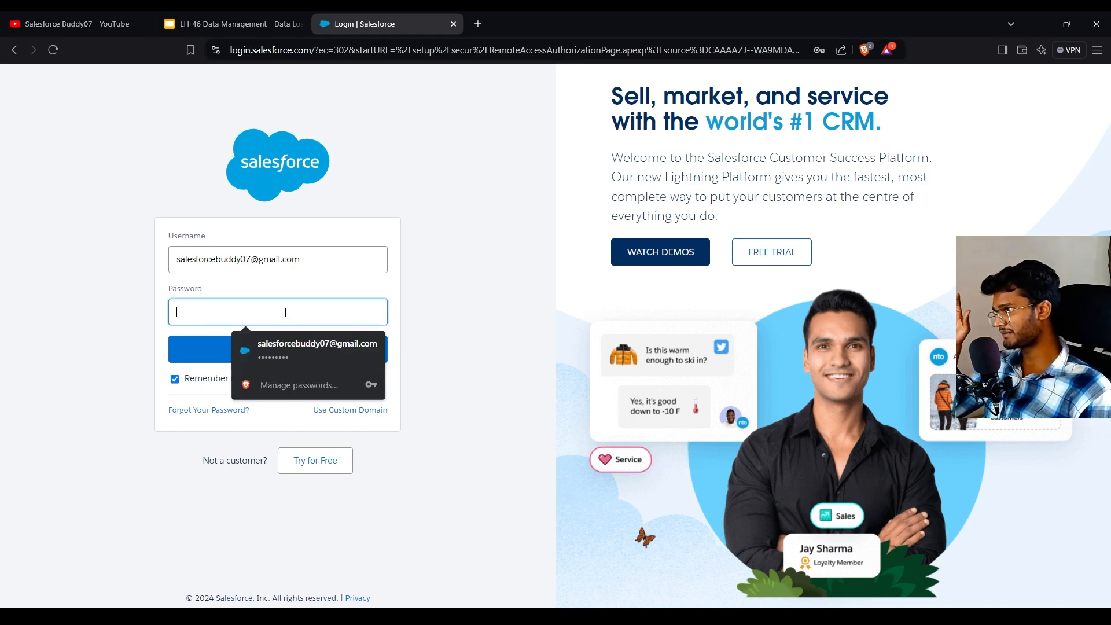
{"action": "left_click", "coordinate": [298, 347]}
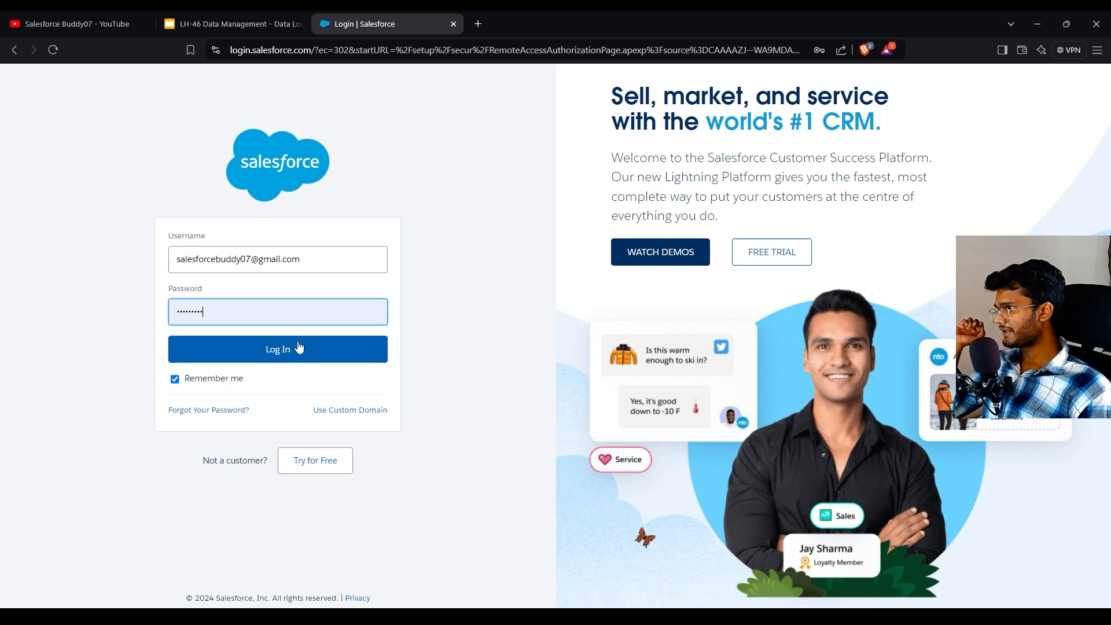
{"action": "left_click", "coordinate": [329, 347]}
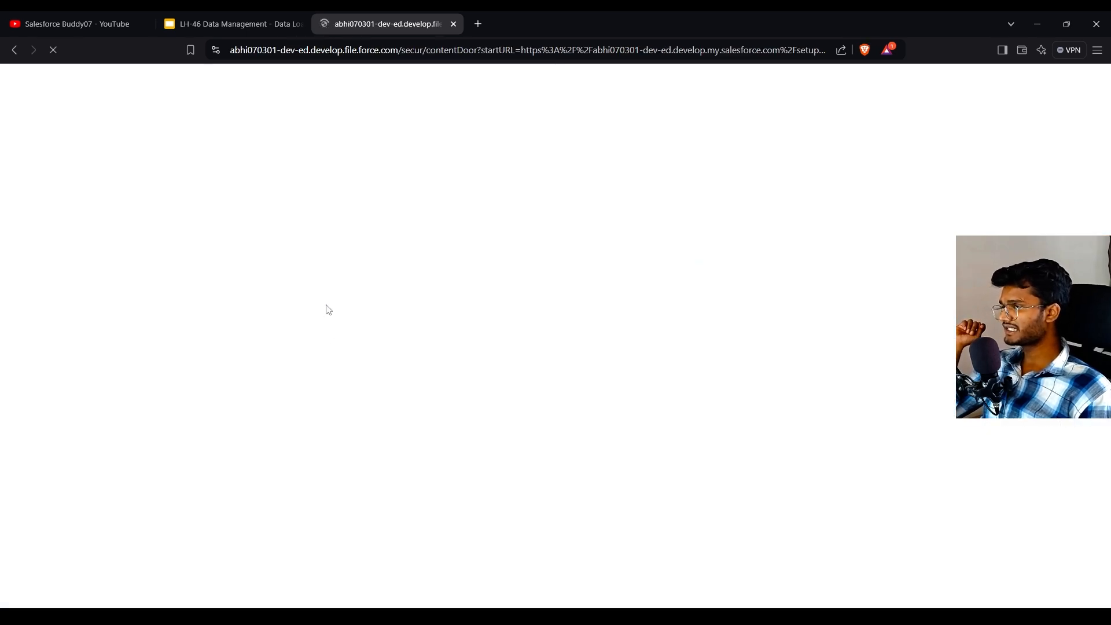
{"action": "scroll", "coordinate": [585, 376], "scroll_direction": "down", "scroll_amount": 3}
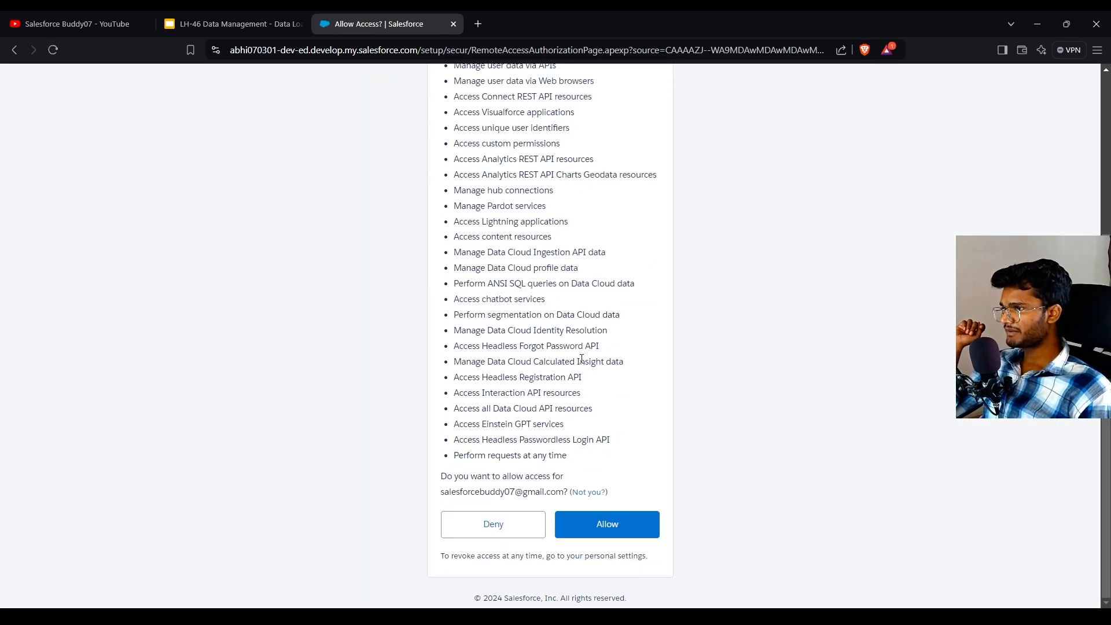
{"action": "left_click", "coordinate": [588, 524]}
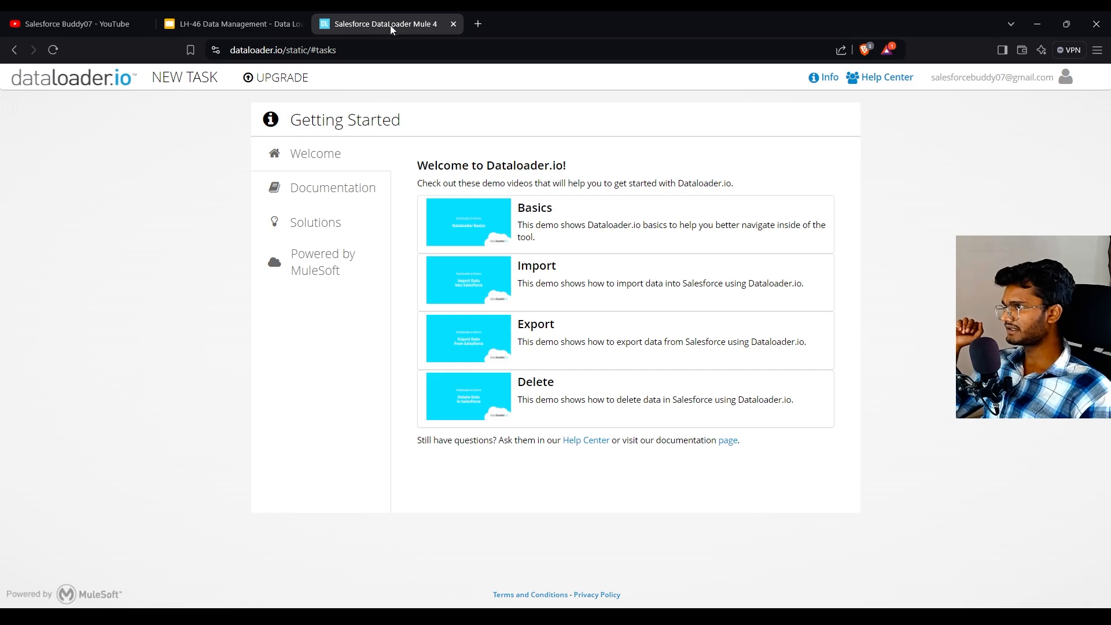
Open login.salesforce.com in a new tab and log in to the org with the saved account password
{"action": "left_click", "coordinate": [478, 25]}
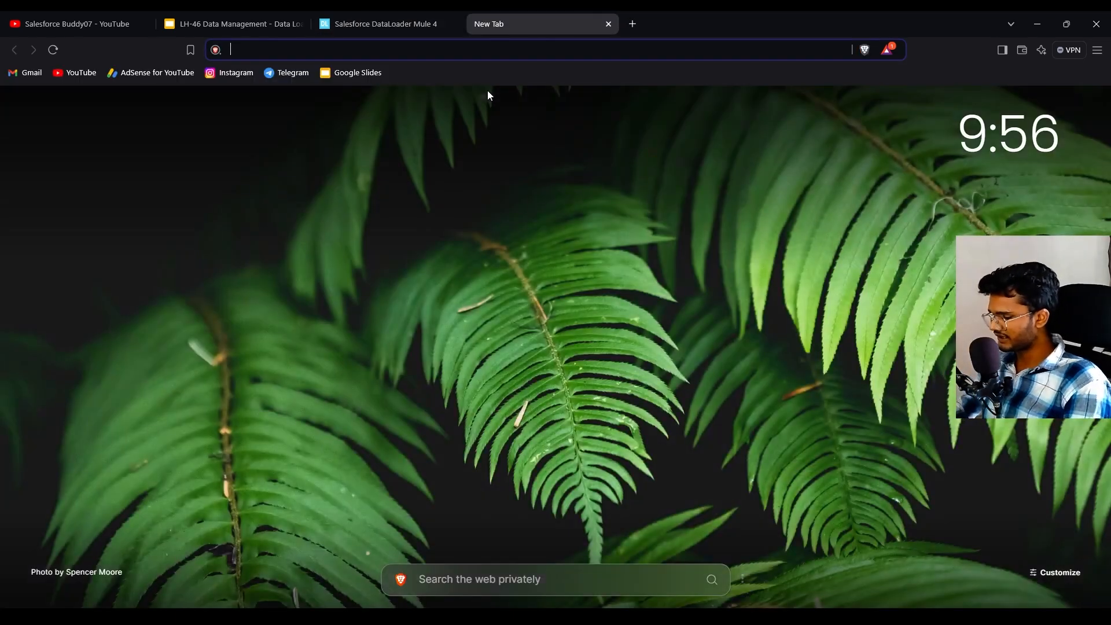
{"action": "type", "text": "logi"}
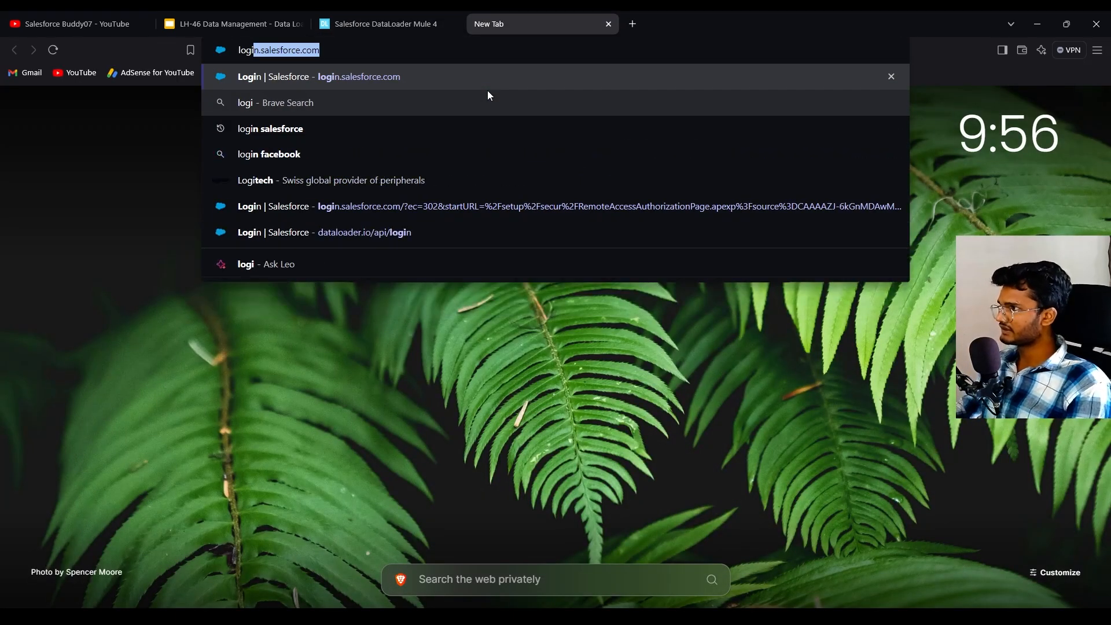
{"action": "key", "text": "Return"}
{"action": "left_click", "coordinate": [226, 308]}
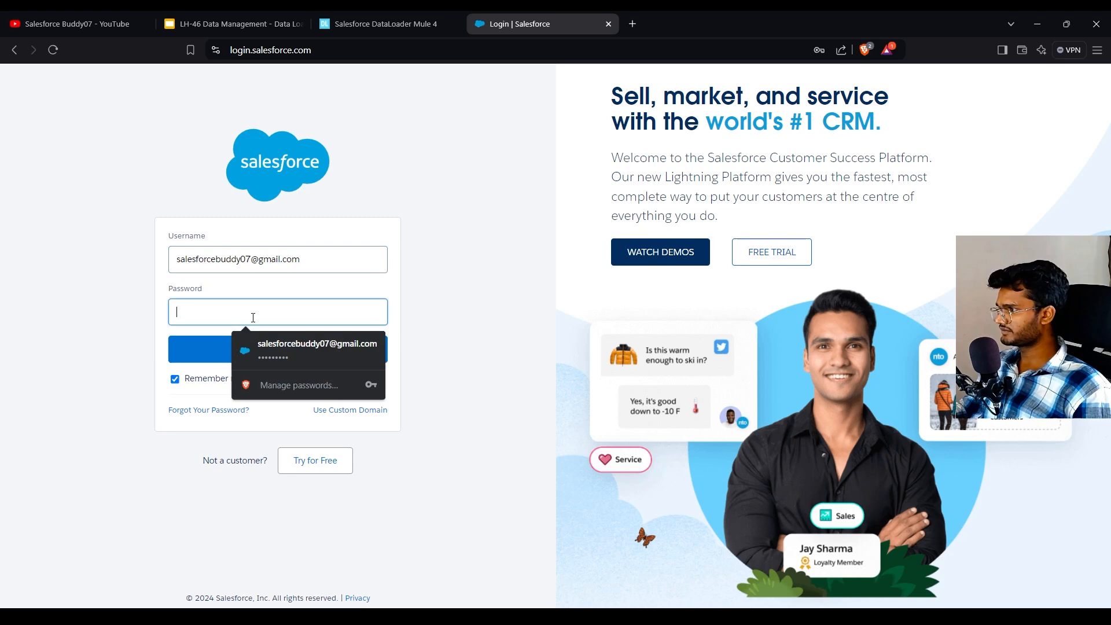
{"action": "left_click", "coordinate": [285, 356]}
{"action": "left_click", "coordinate": [280, 350]}
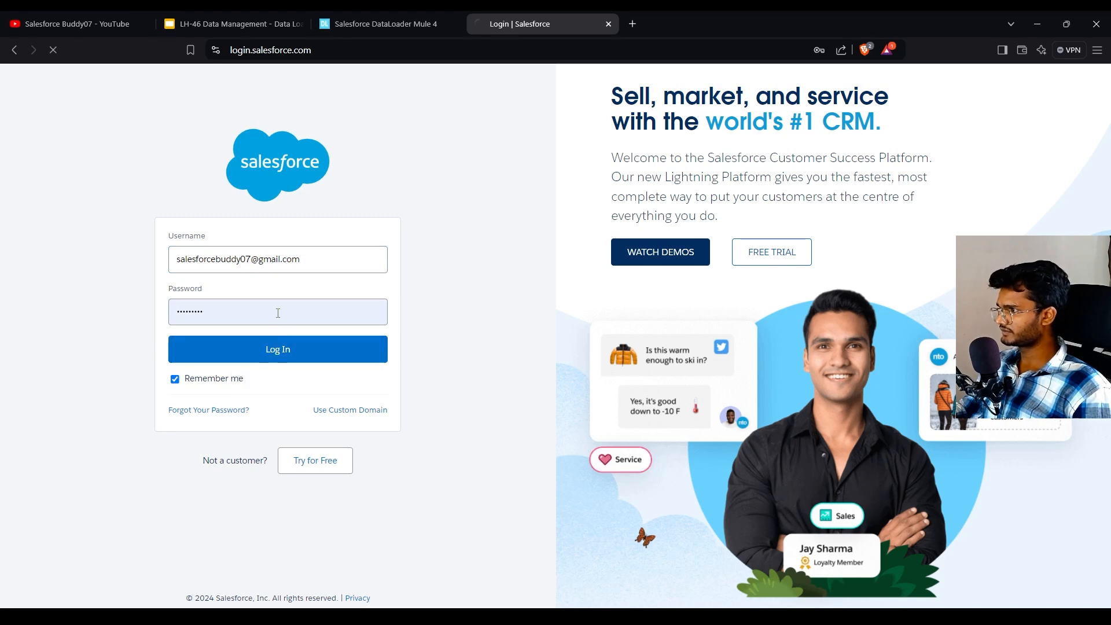
Return to the dataloader.io page and open the Basics demo video from its Getting Started section
{"action": "left_click", "coordinate": [431, 18]}
{"action": "left_click", "coordinate": [515, 22]}
{"action": "left_click", "coordinate": [439, 18]}
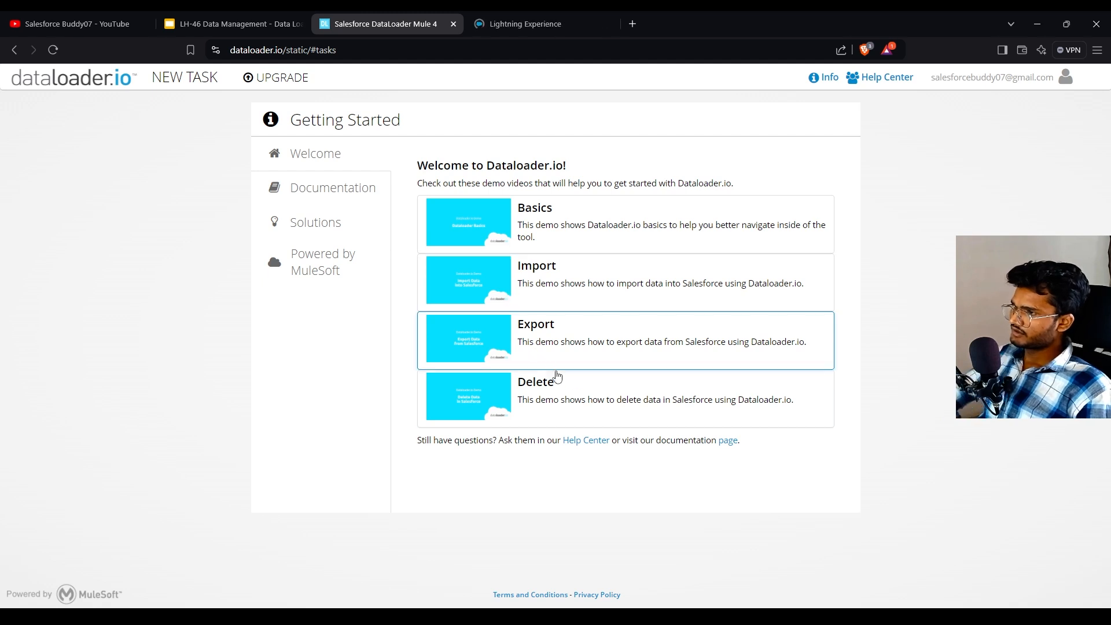
{"action": "left_click", "coordinate": [551, 238]}
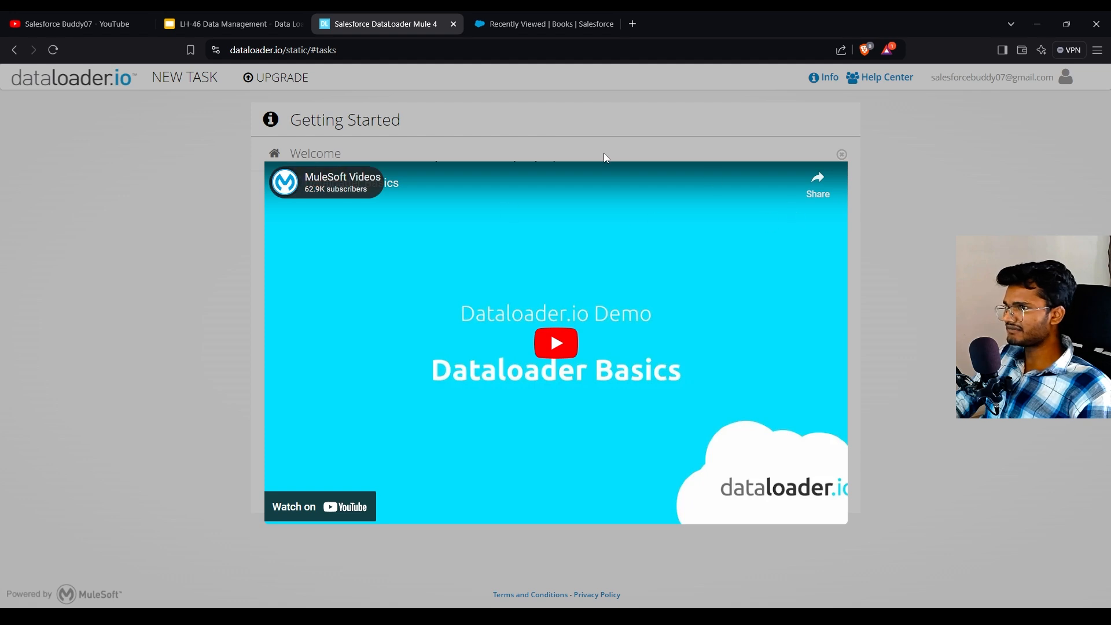
{"action": "left_click", "coordinate": [16, 49]}
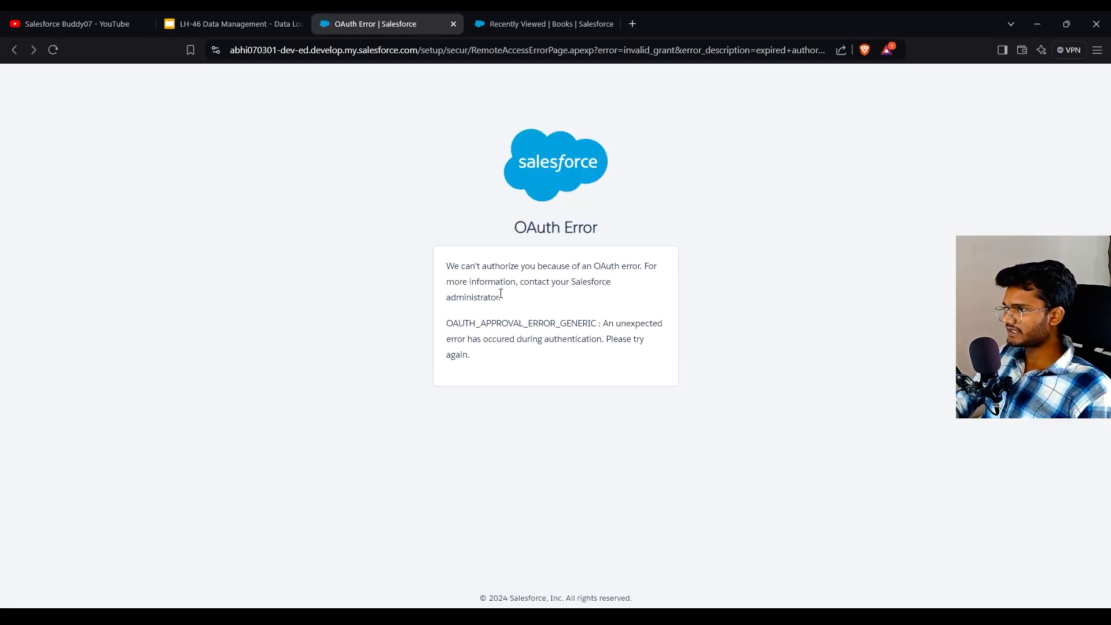
{"action": "left_click", "coordinate": [34, 50]}
{"action": "left_click", "coordinate": [475, 220]}
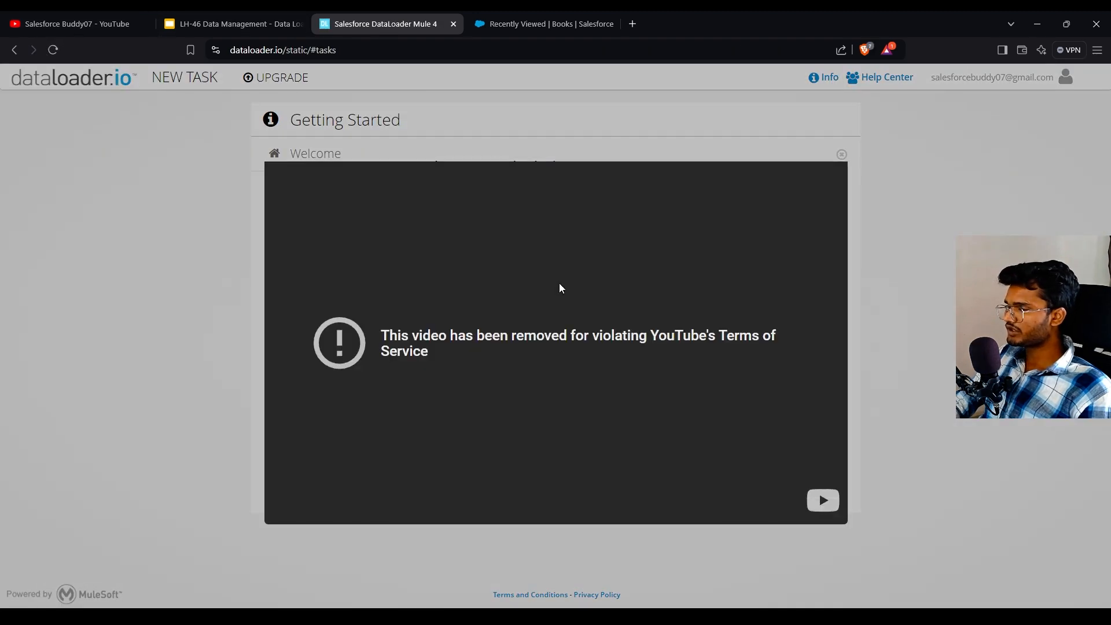
Go back to the Salesforce login page and try to log in to dataloader.io again with the saved account password
{"action": "left_click", "coordinate": [16, 51]}
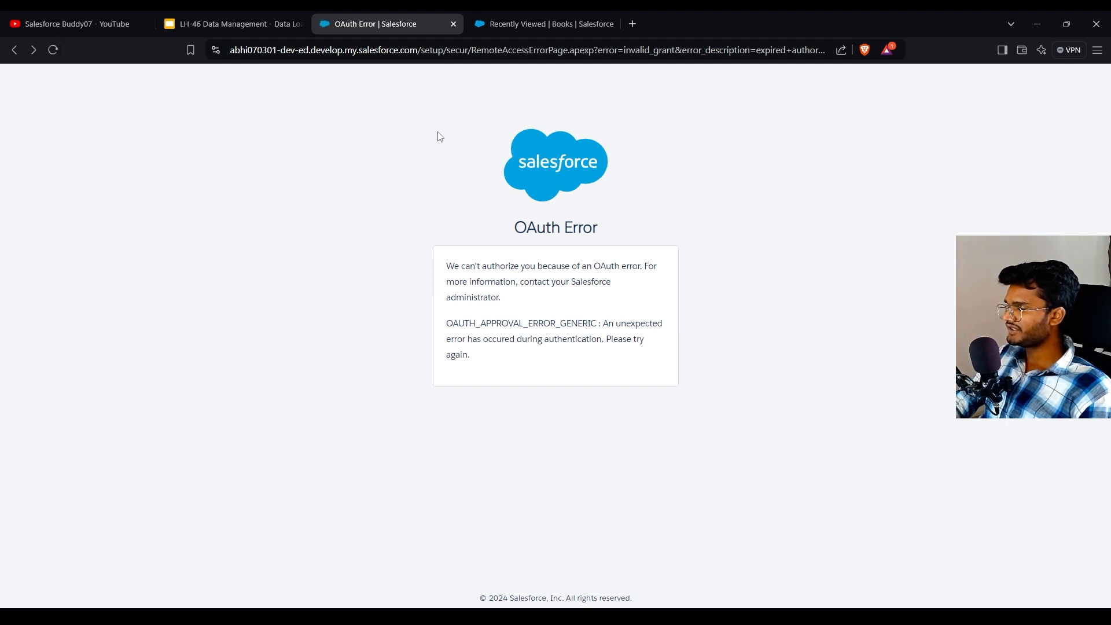
{"action": "left_click", "coordinate": [16, 51]}
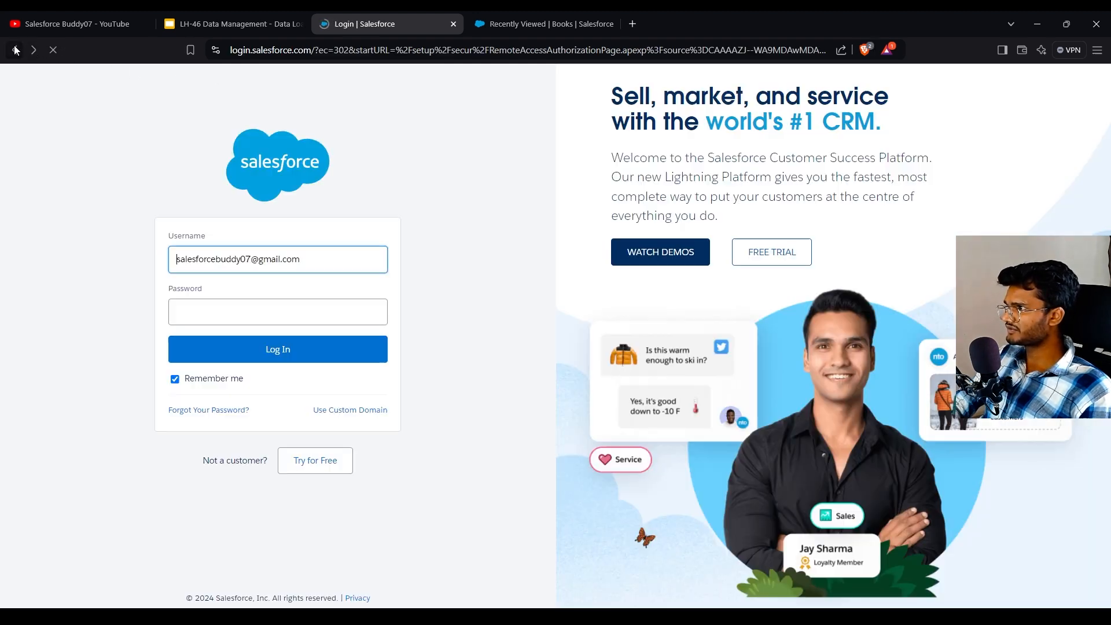
{"action": "left_click", "coordinate": [319, 320]}
{"action": "left_click", "coordinate": [316, 345]}
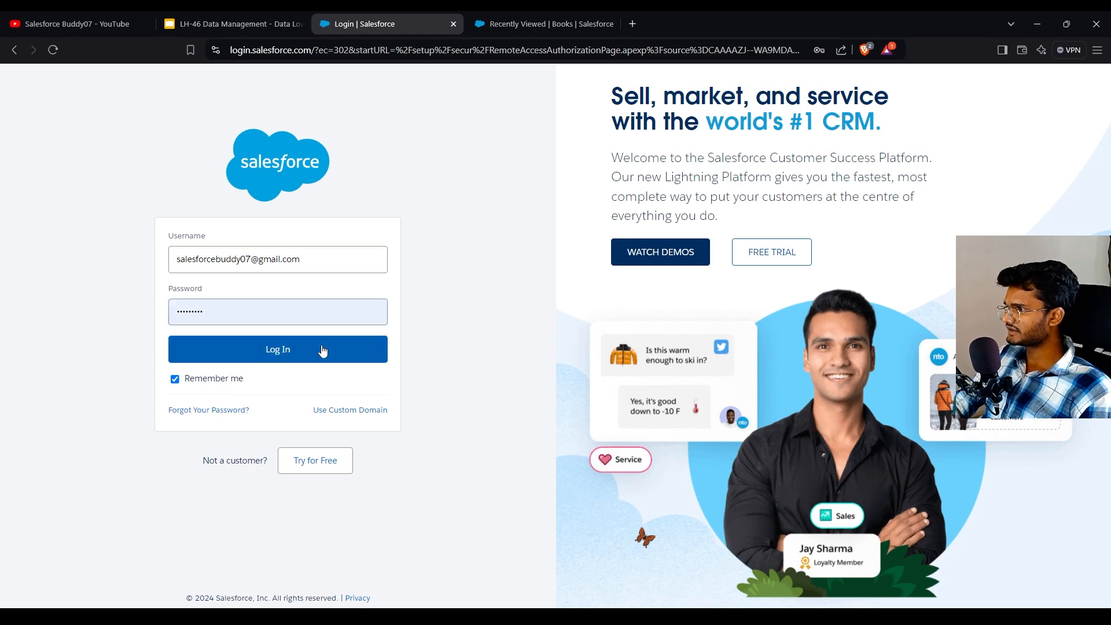
{"action": "left_click", "coordinate": [278, 349]}
{"action": "left_click", "coordinate": [484, 25]}
{"action": "left_click", "coordinate": [400, 26]}
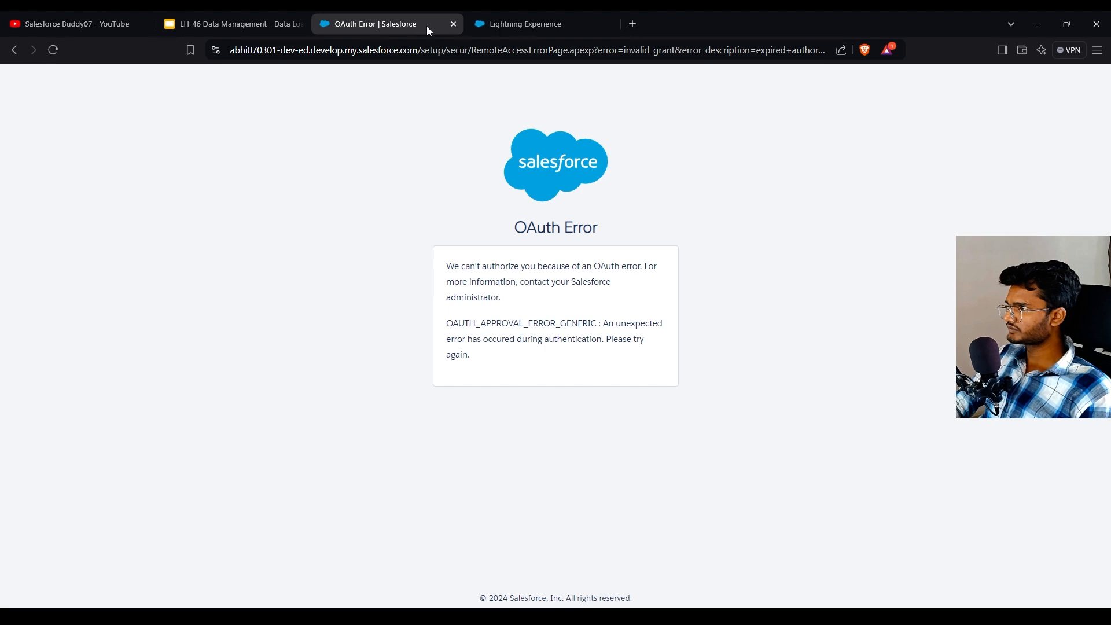
Close the OAuth error page, search the web for "data loader io" in a new tab and open the dataloader.io site
{"action": "left_click", "coordinate": [453, 24]}
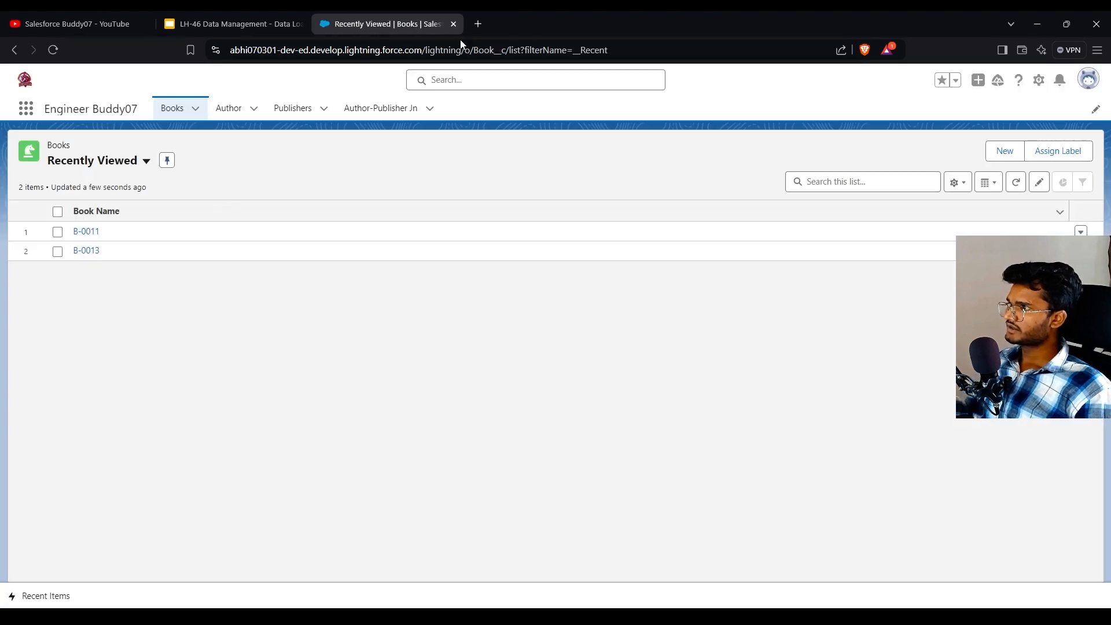
{"action": "left_click", "coordinate": [486, 22]}
{"action": "type", "text": "data"}
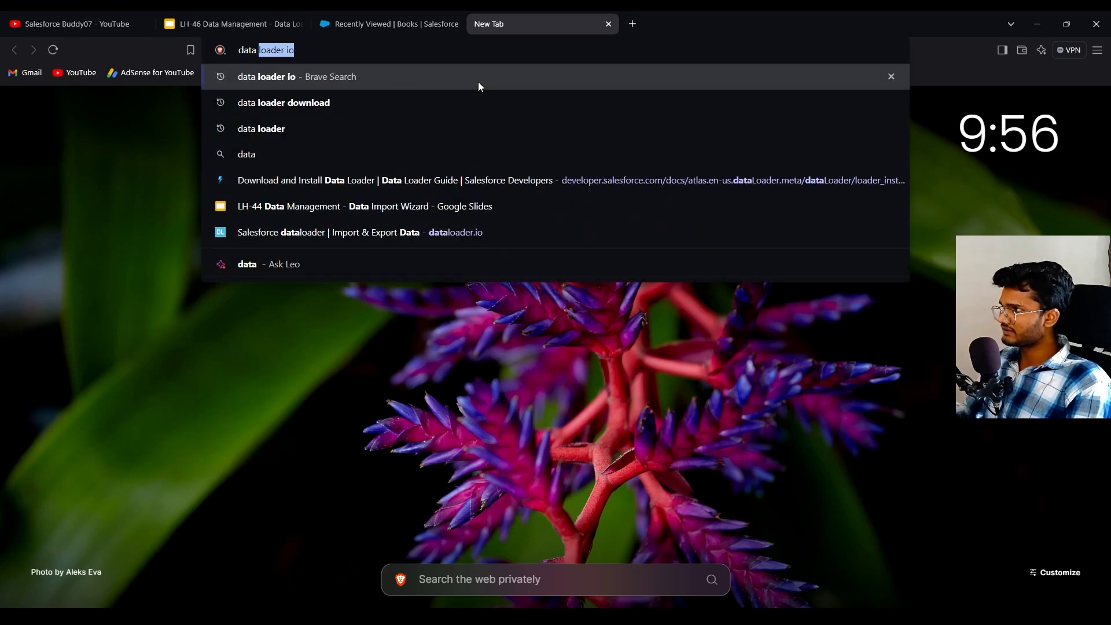
{"action": "left_click", "coordinate": [478, 83]}
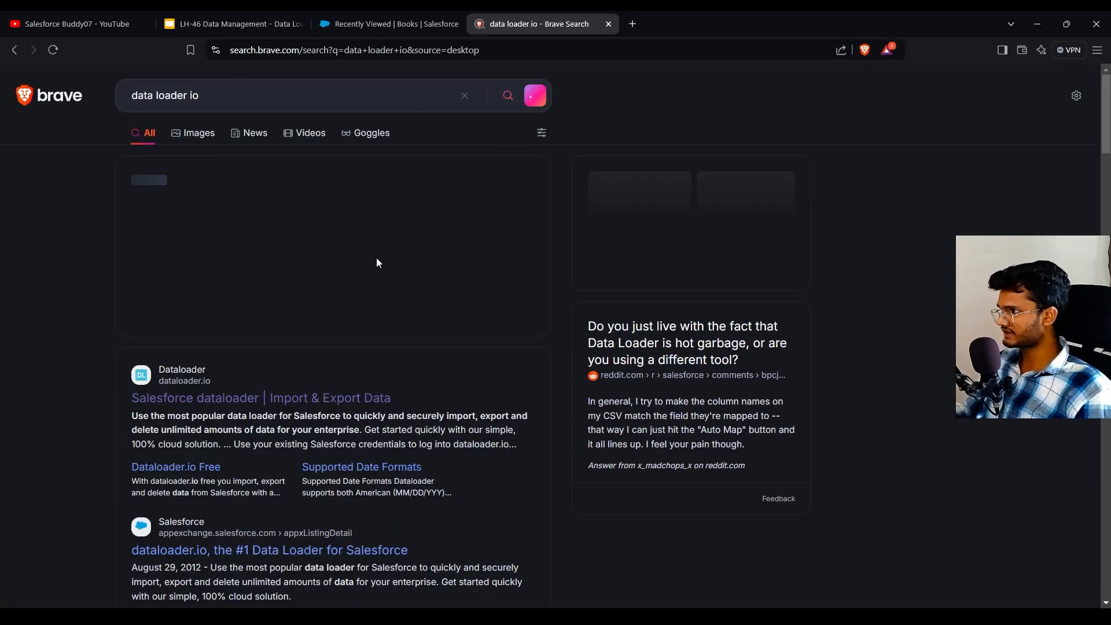
{"action": "left_click", "coordinate": [255, 398]}
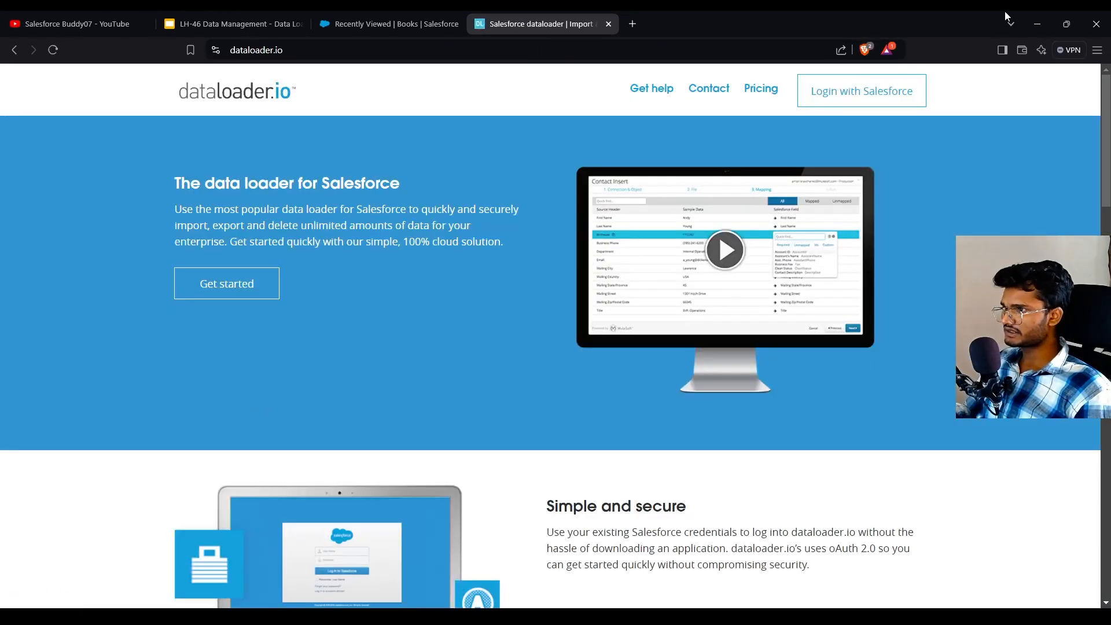
Log in to dataloader.io with Salesforce in the Production environment, using the saved account password
{"action": "left_click", "coordinate": [845, 88]}
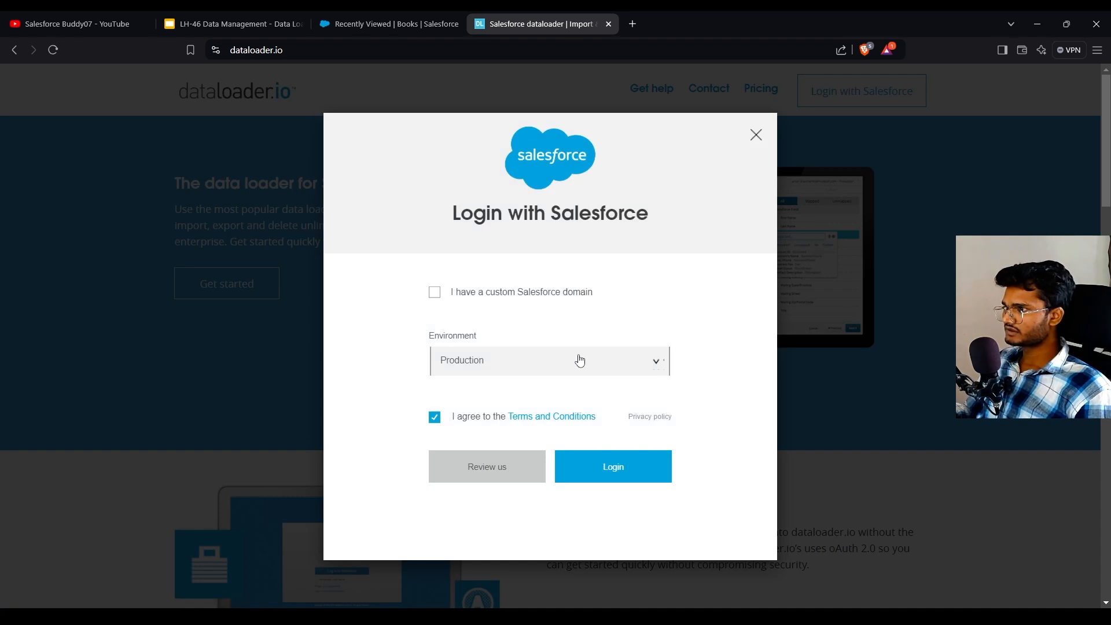
{"action": "left_click", "coordinate": [589, 473]}
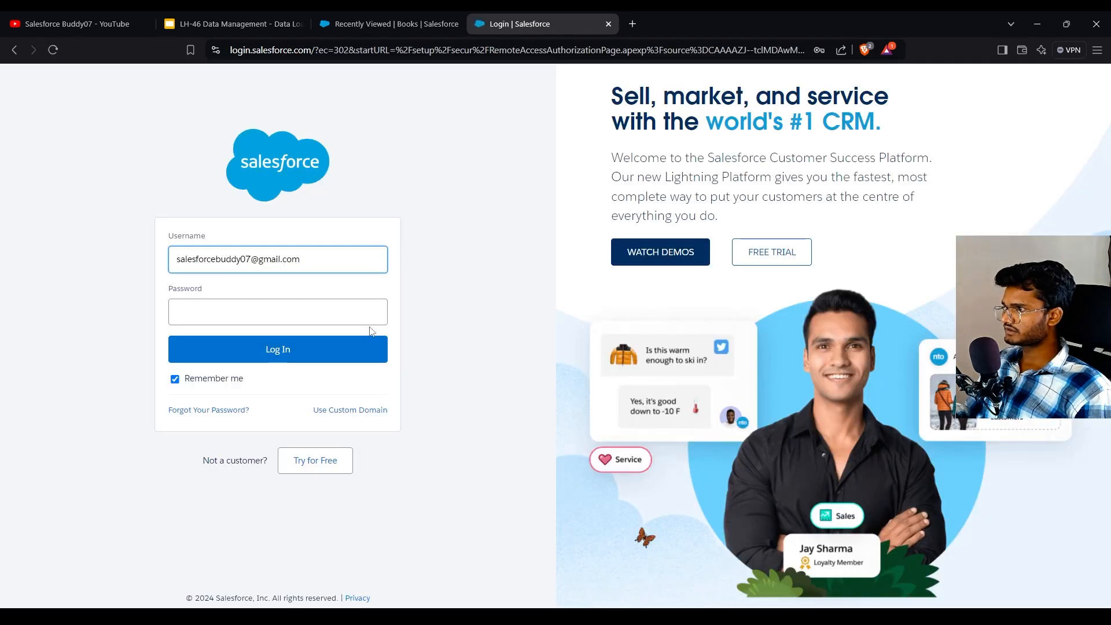
{"action": "left_click", "coordinate": [362, 317]}
{"action": "left_click", "coordinate": [354, 346]}
{"action": "left_click", "coordinate": [333, 345]}
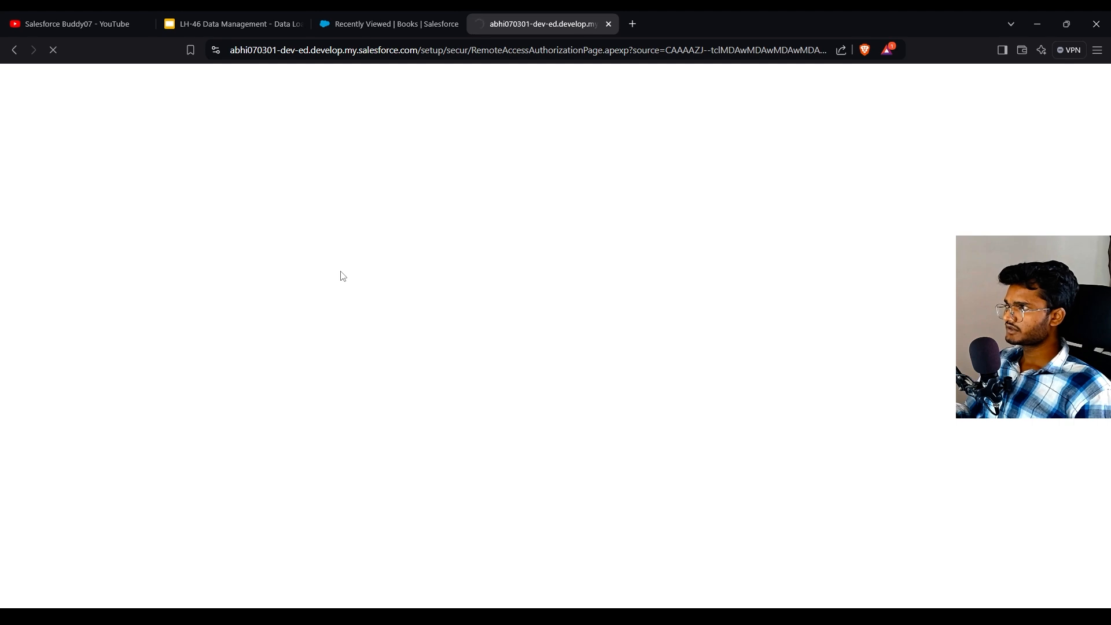
Show the All list view of the Author object in the Salesforce org and look through the Test Author records
{"action": "left_click", "coordinate": [388, 27]}
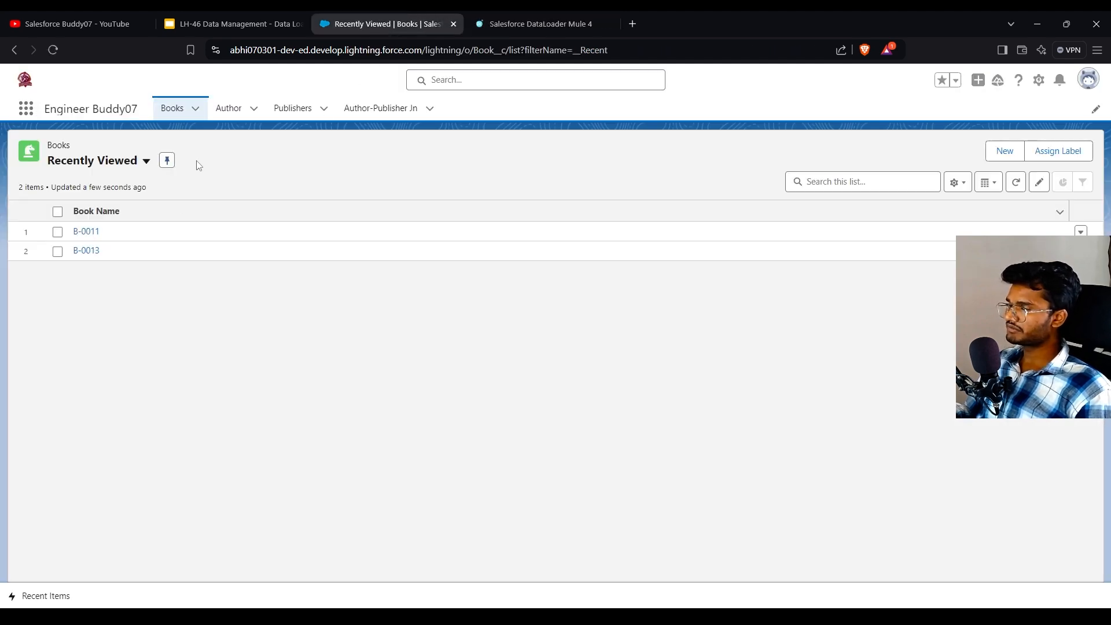
{"action": "left_click", "coordinate": [223, 109]}
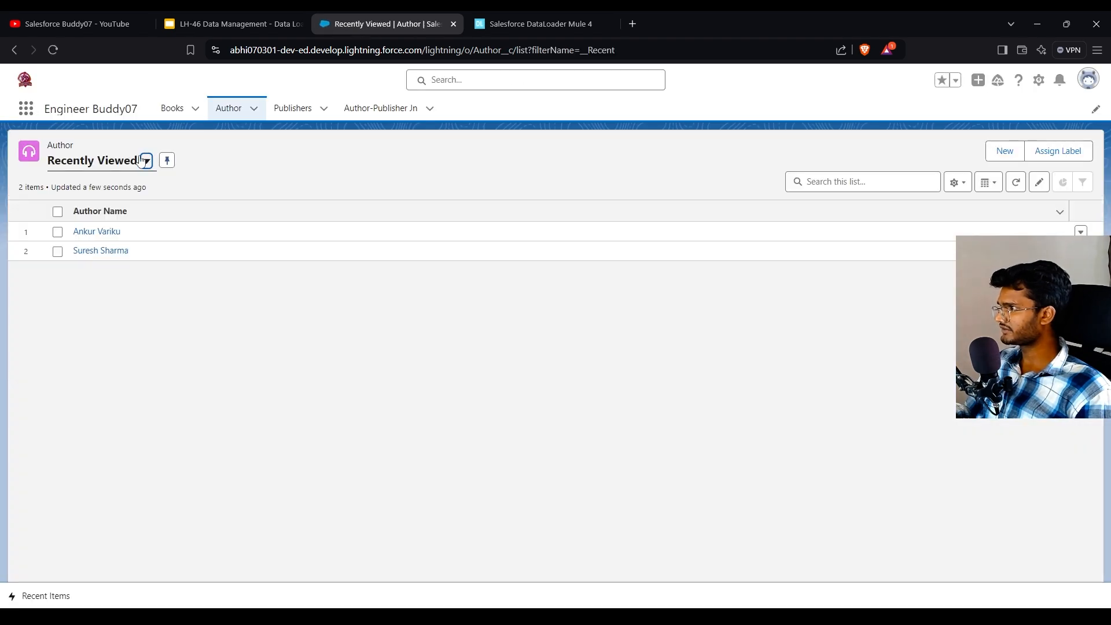
{"action": "left_click", "coordinate": [145, 161]}
{"action": "left_click", "coordinate": [94, 203]}
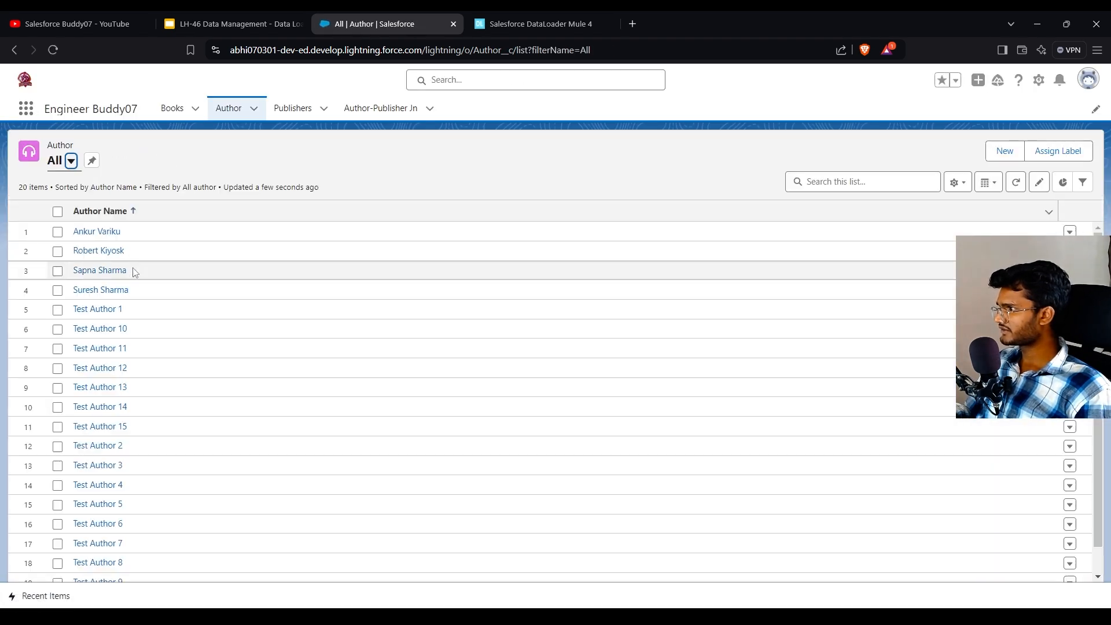
{"action": "scroll", "coordinate": [139, 417], "scroll_direction": "down", "scroll_amount": 1}
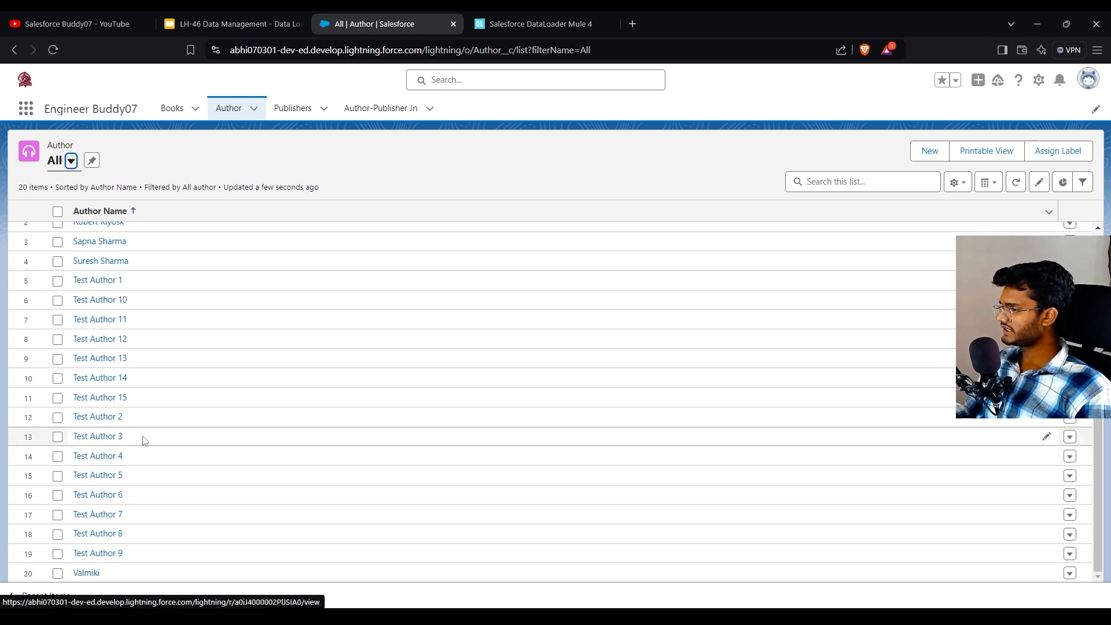
{"action": "left_click_drag", "start_coordinate": [149, 551], "coordinate": [83, 262]}
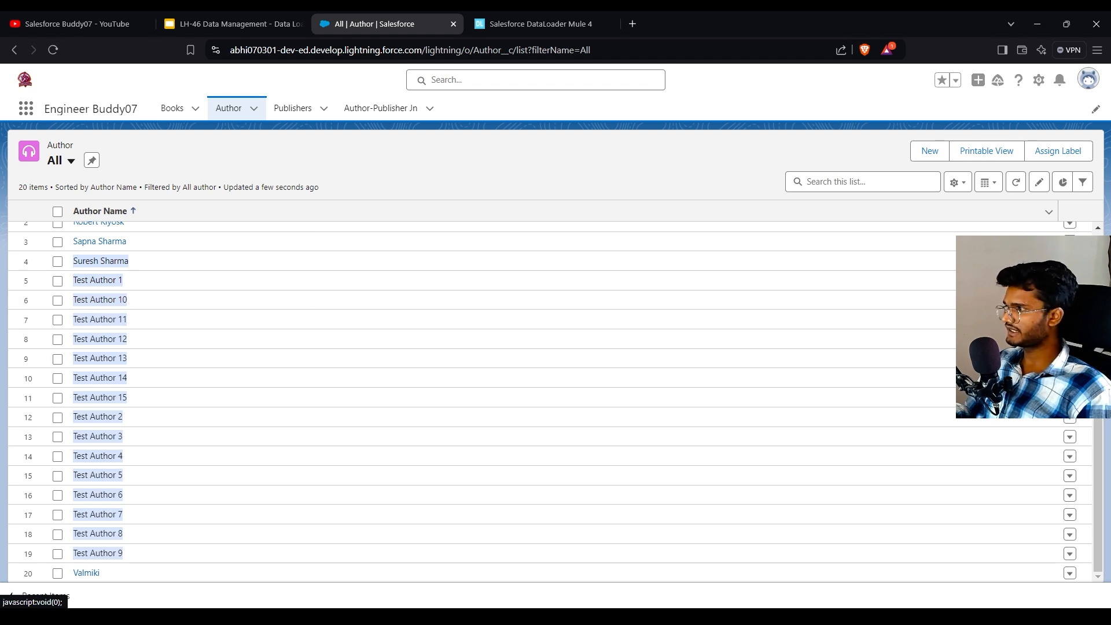
{"action": "left_click_drag", "start_coordinate": [136, 283], "coordinate": [146, 307]}
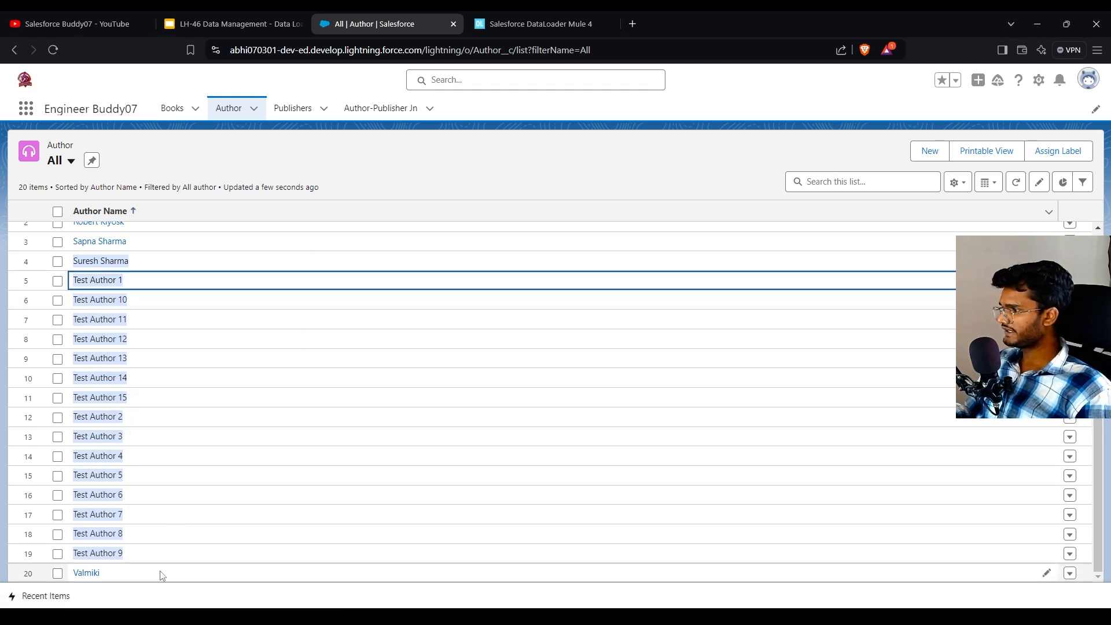
{"action": "left_click", "coordinate": [148, 288]}
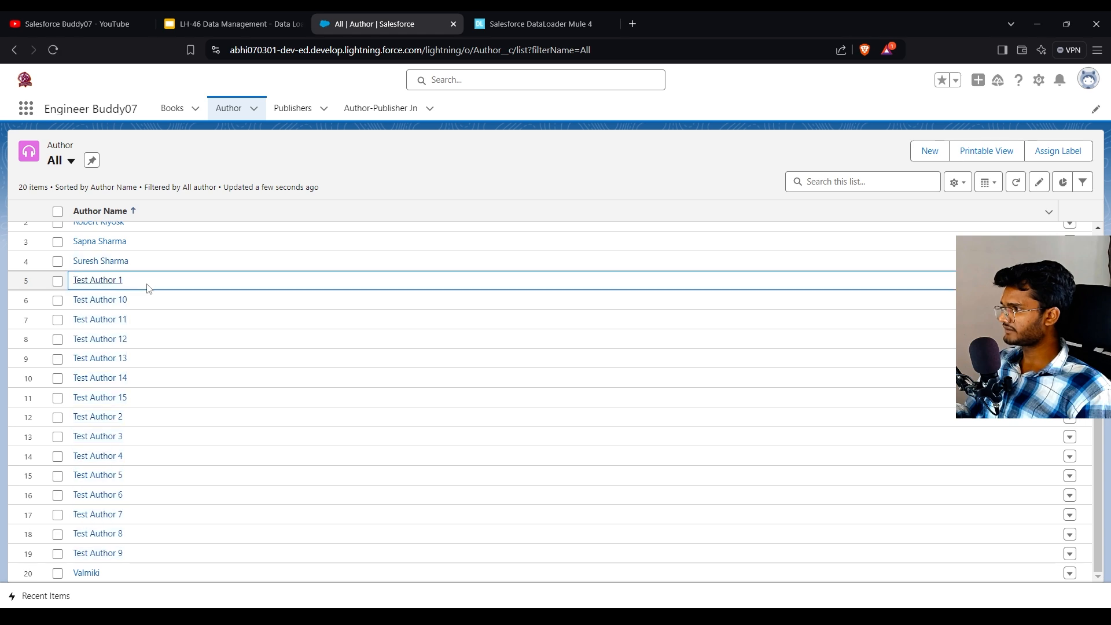
{"action": "left_click_drag", "start_coordinate": [125, 557], "coordinate": [247, 312]}
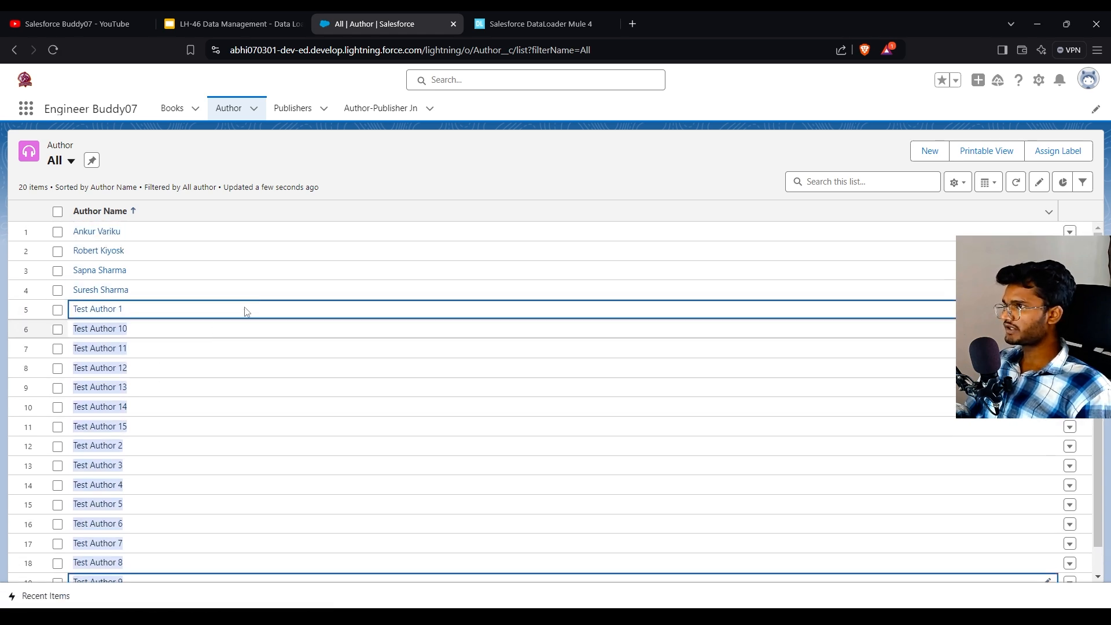
Return to the dataloader.io Getting Started page
{"action": "left_click", "coordinate": [503, 26]}
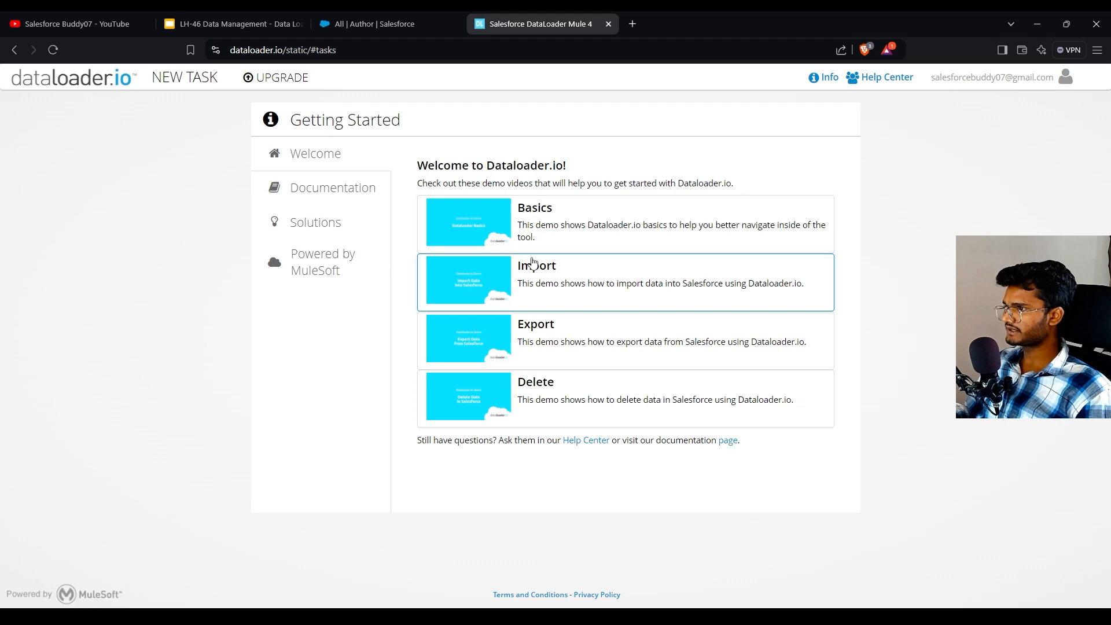
{"action": "left_click", "coordinate": [376, 13]}
{"action": "left_click", "coordinate": [575, 26]}
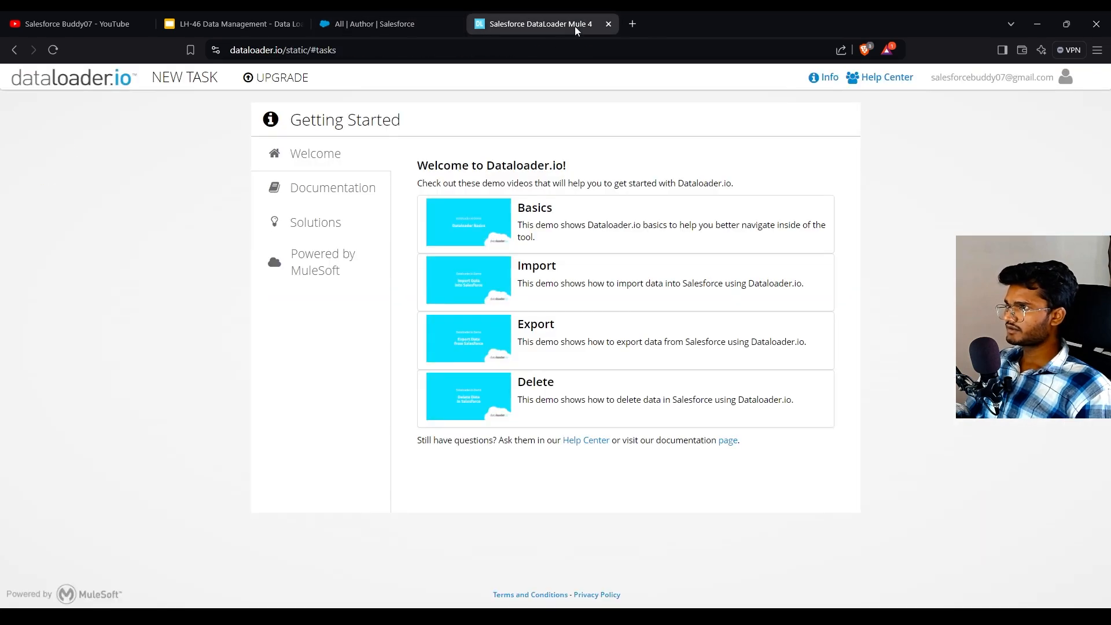
Search for "sheets" in a new tab, open Google Sheets and create a blank spreadsheet
{"action": "left_click", "coordinate": [632, 23]}
{"action": "type", "text": "s"}
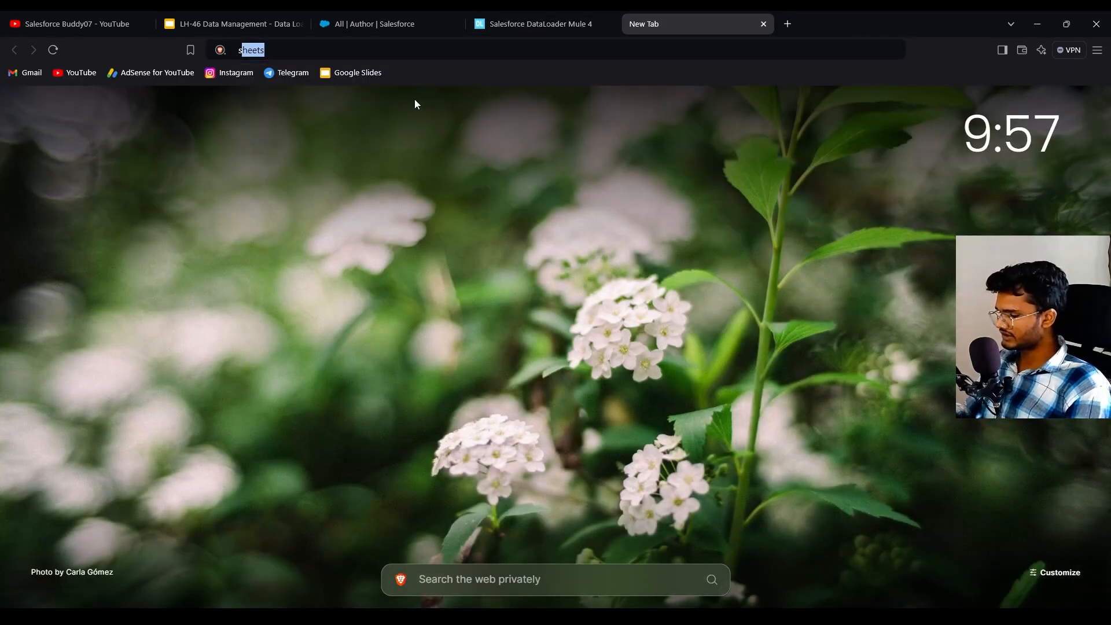
{"action": "type", "text": "heets"}
{"action": "key", "text": "Return"}
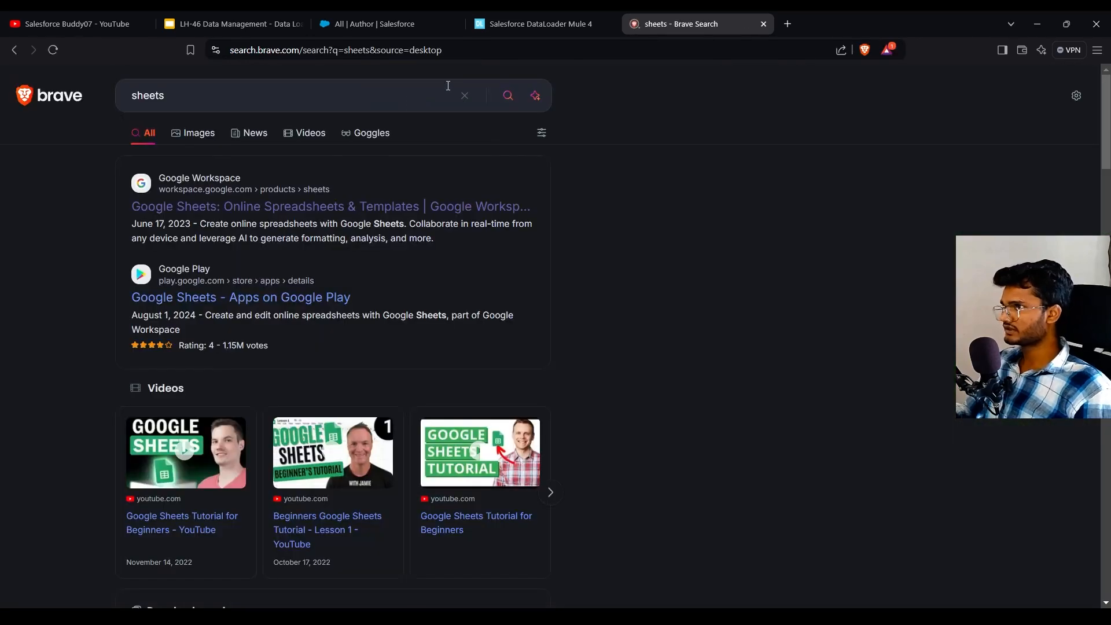
{"action": "left_click", "coordinate": [279, 210]}
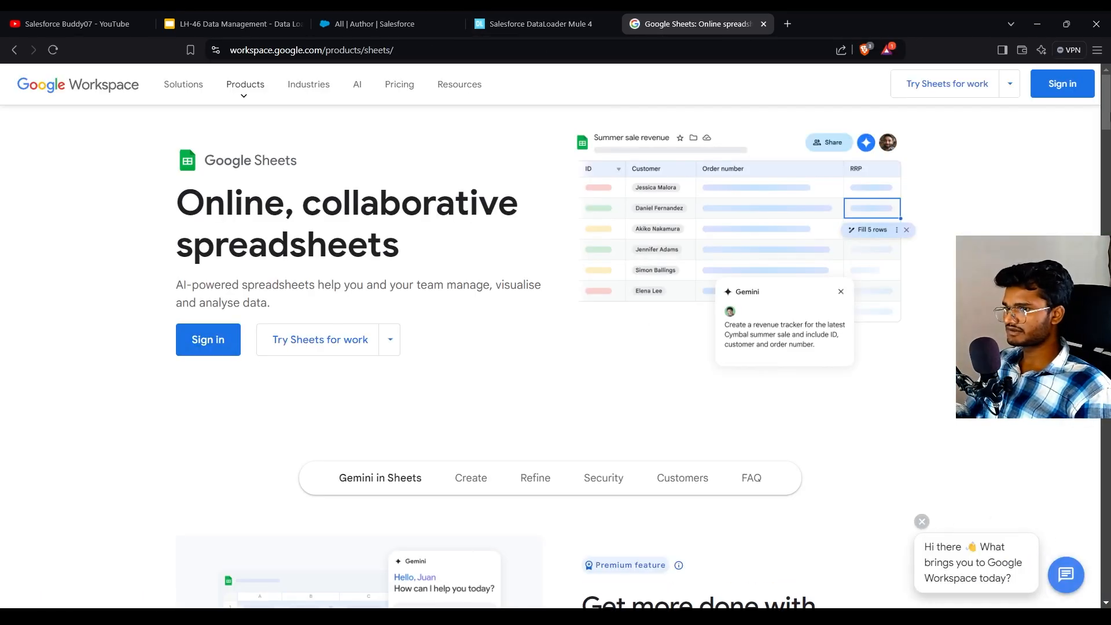
{"action": "left_click", "coordinate": [1048, 85]}
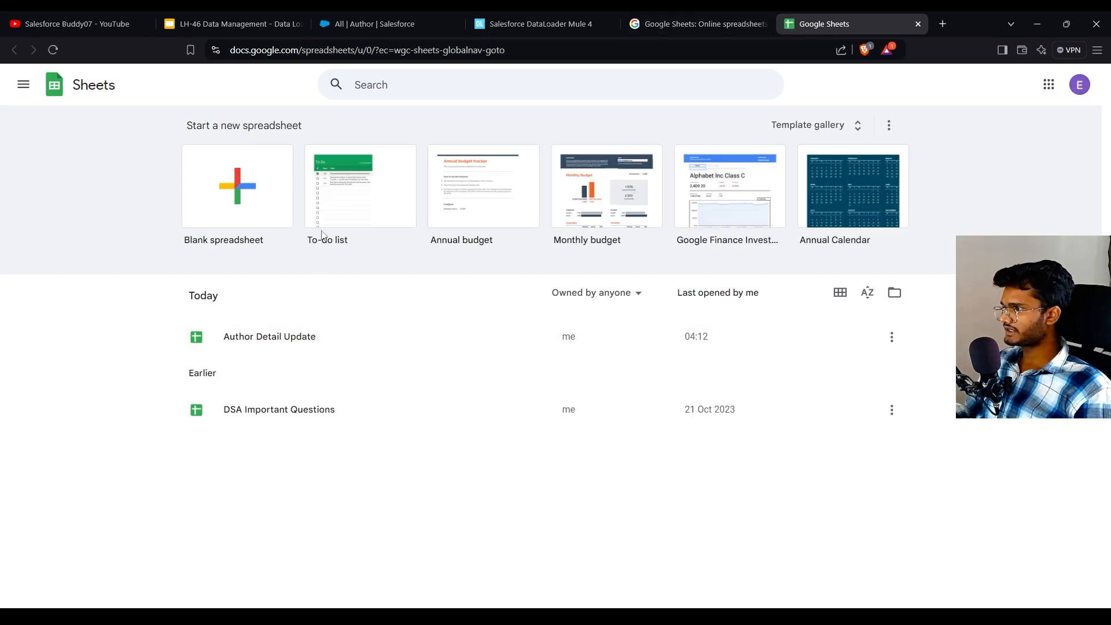
{"action": "left_click", "coordinate": [265, 173]}
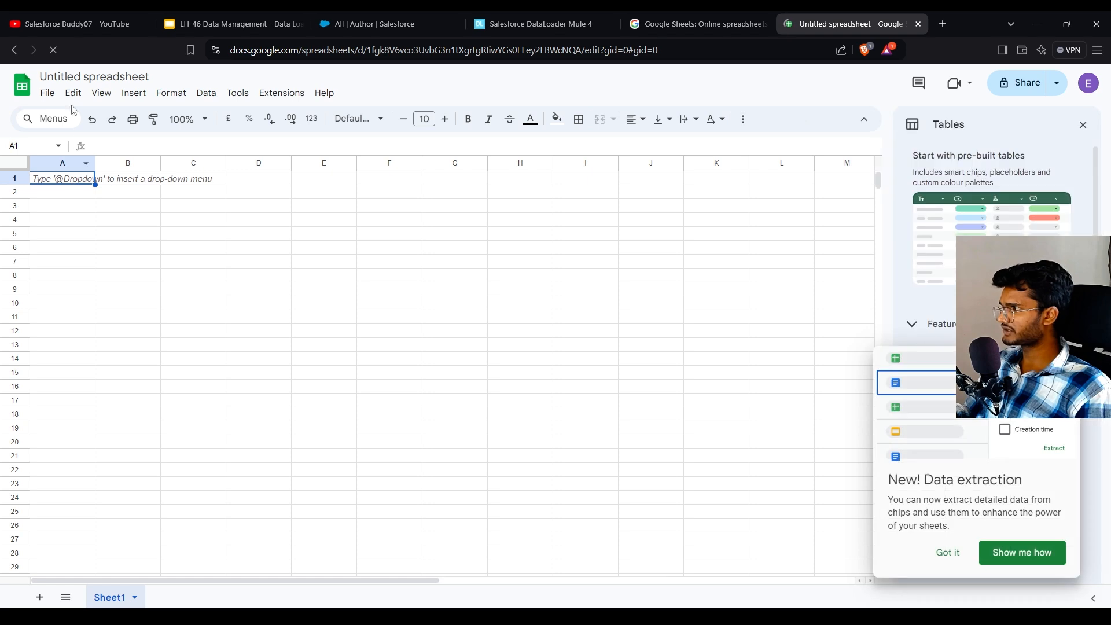
Try to rename the spreadsheet as Publisher Sheet
{"action": "left_click", "coordinate": [92, 78]}
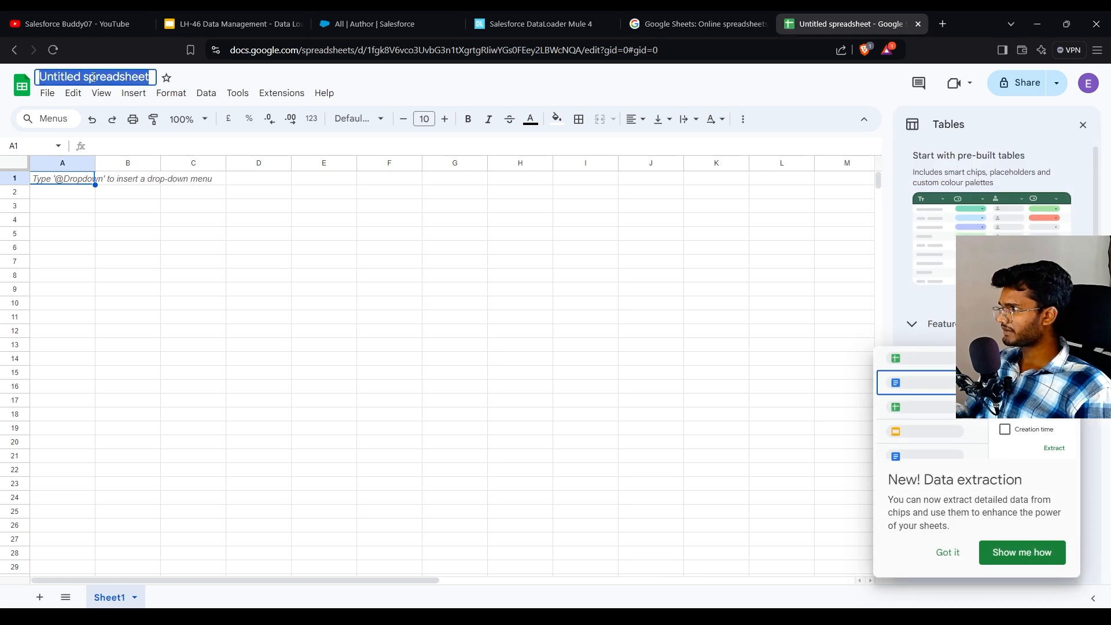
{"action": "type", "text": "Publisher"}
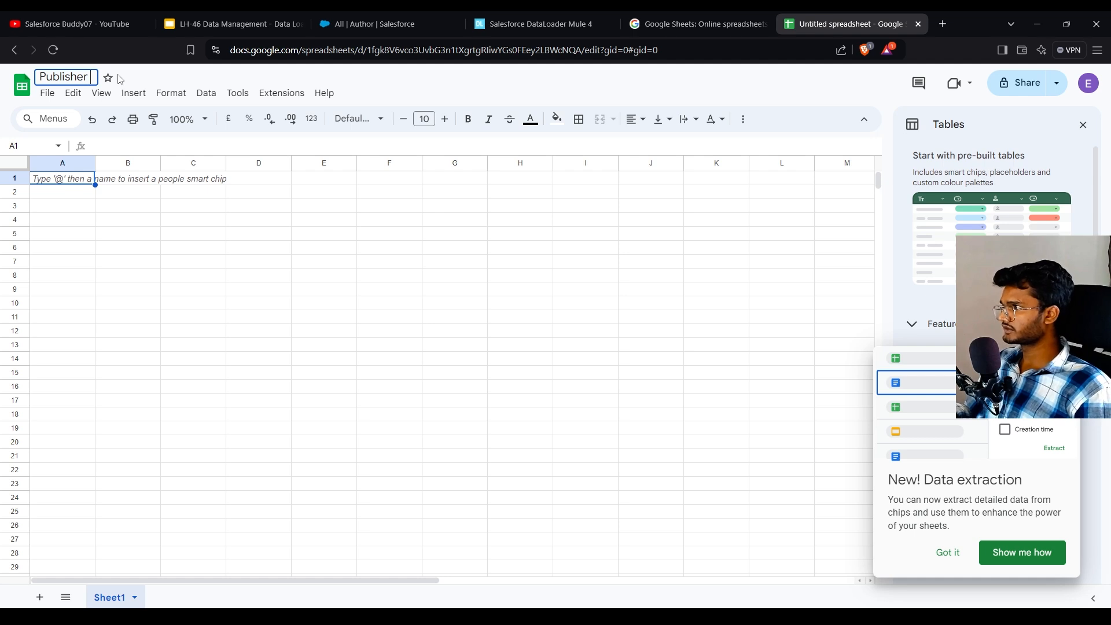
{"action": "type", "text": " Sheet"}
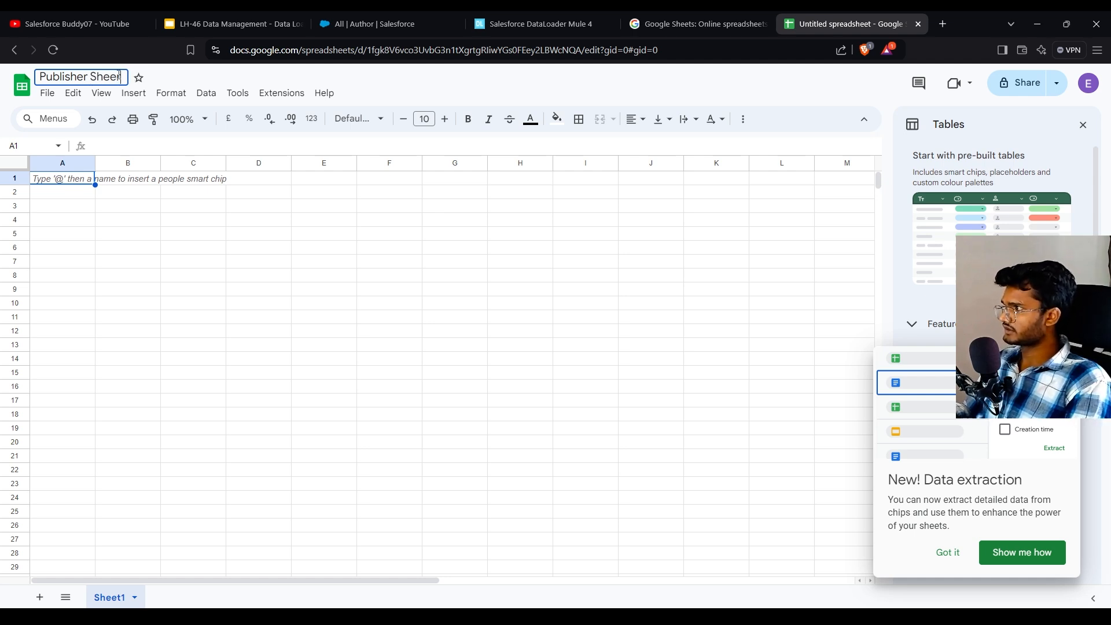
{"action": "left_click", "coordinate": [133, 178]}
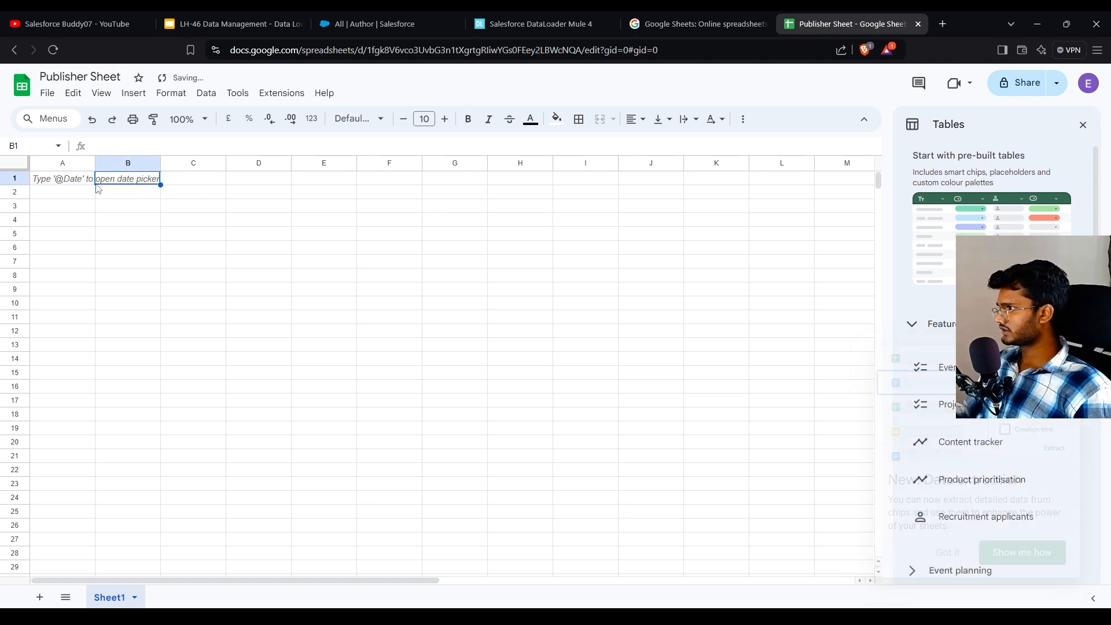
Enter the header Name in cell A1 and the value Publisher Test 1 in cell A2
{"action": "double_click", "coordinate": [56, 178]}
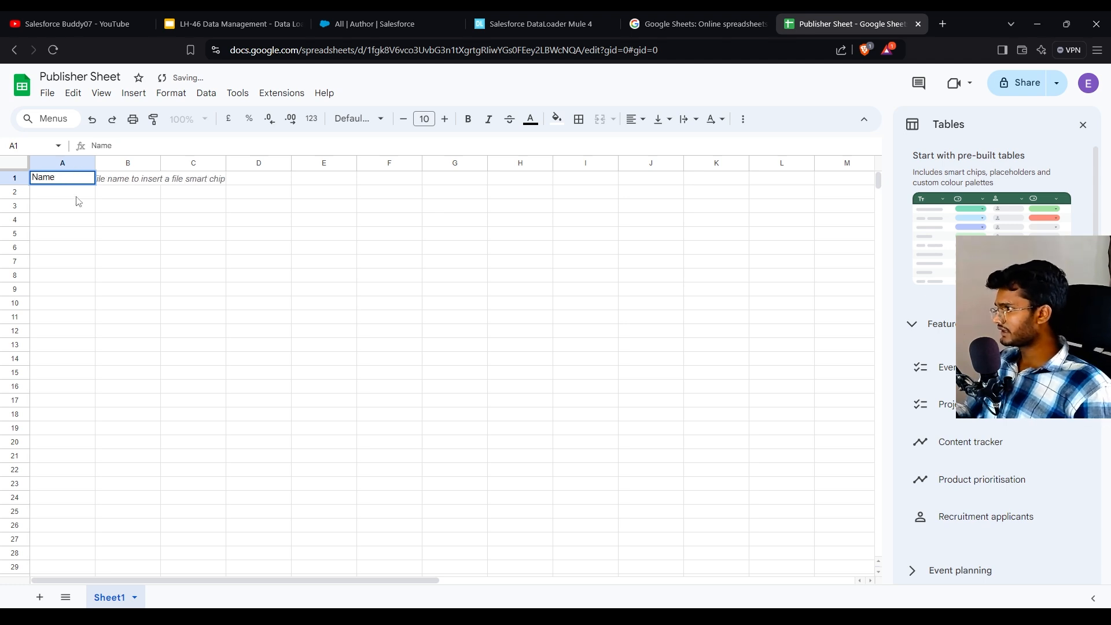
{"action": "key", "text": "Return"}
{"action": "double_click", "coordinate": [75, 194]}
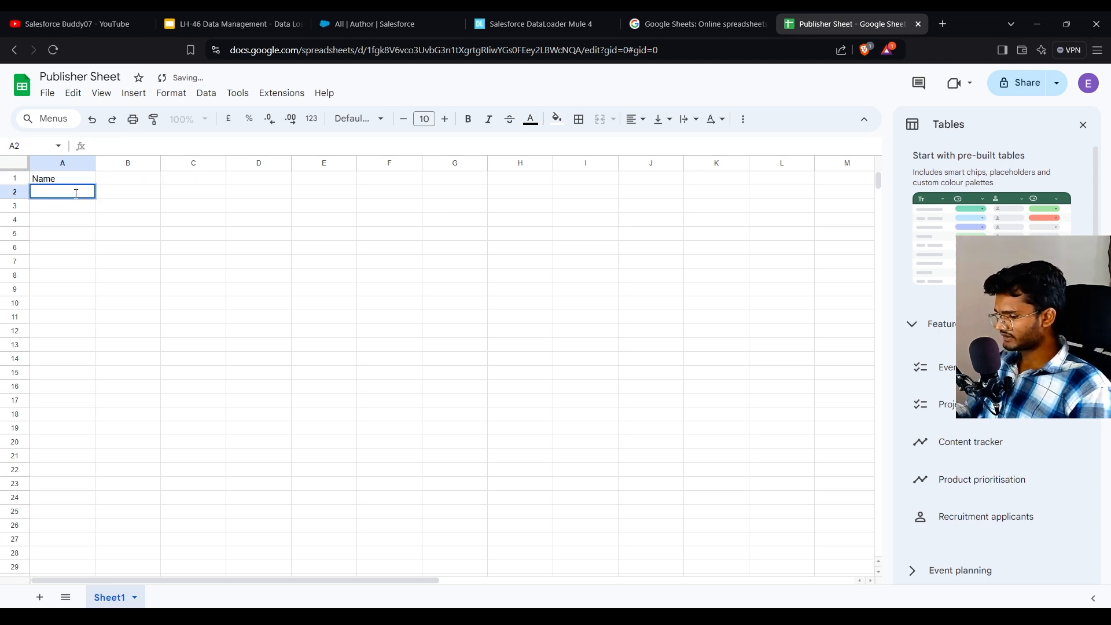
{"action": "type", "text": "Publish"}
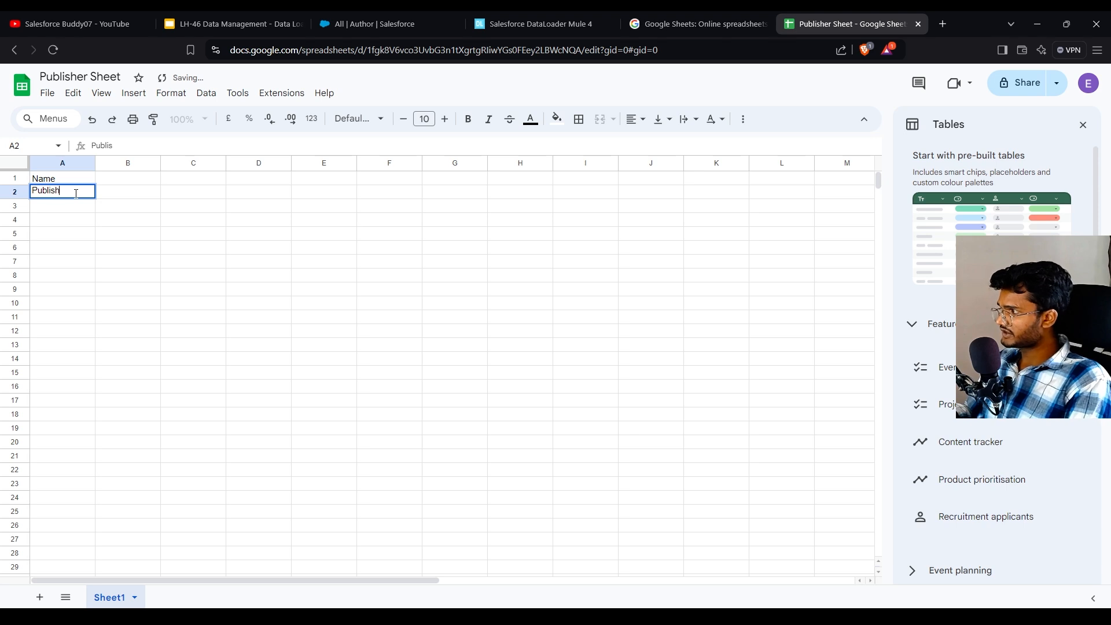
{"action": "type", "text": "er Test 1"}
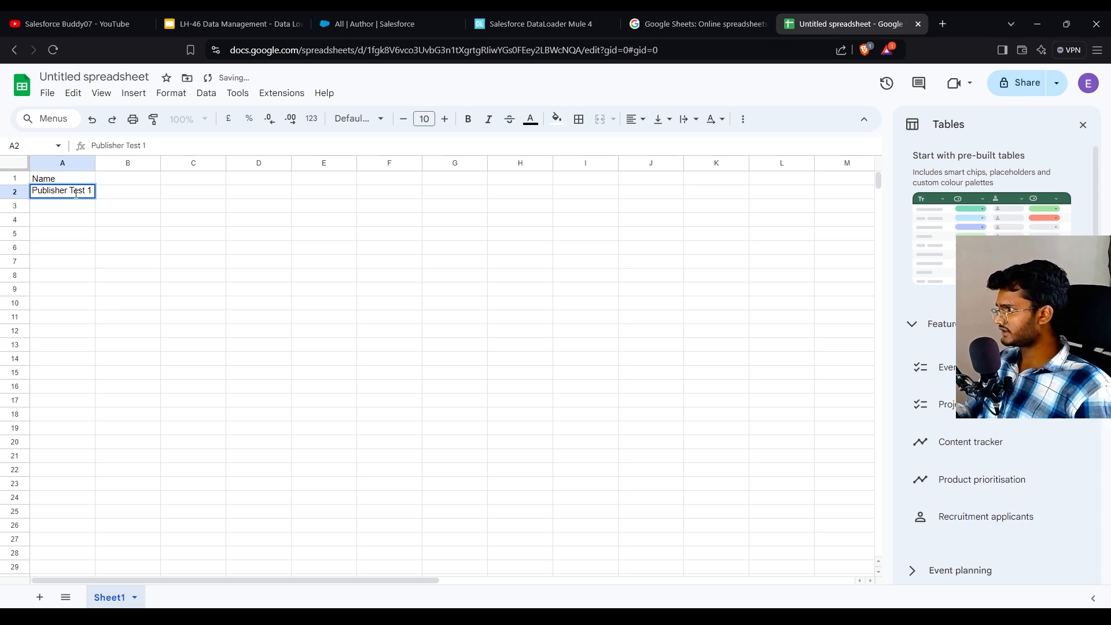
Copy the publisher name from A2 into A3 and change the copy to Publisher Test 2
{"action": "triple_click", "coordinate": [72, 193]}
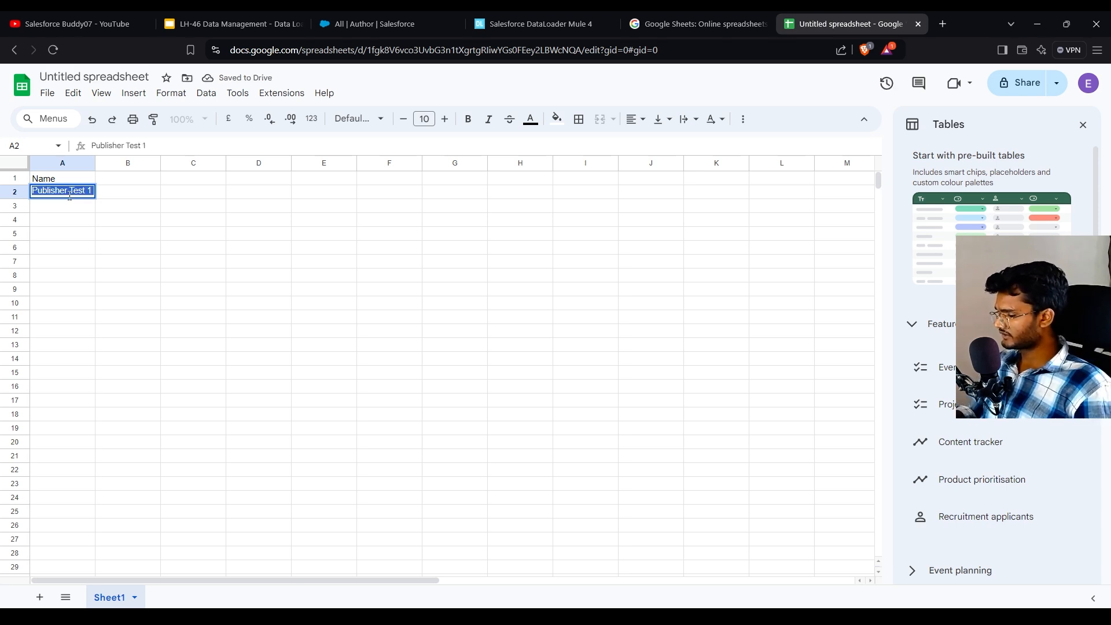
{"action": "key", "text": "ctrl+c"}
{"action": "key", "text": "Return"}
{"action": "key", "text": "ctrl+v"}
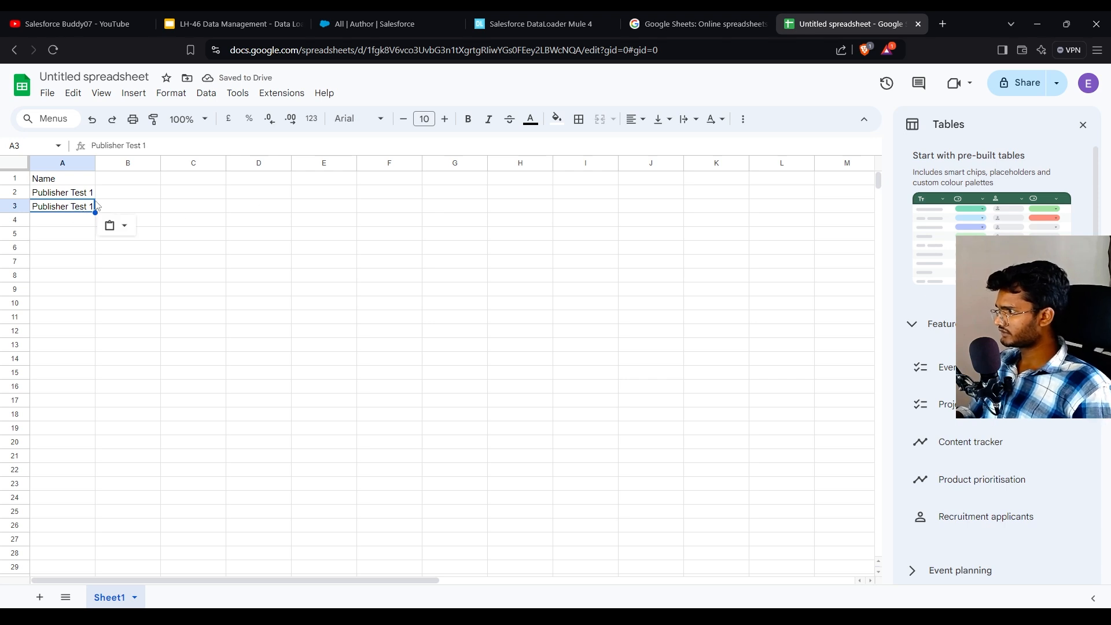
{"action": "double_click", "coordinate": [90, 206]}
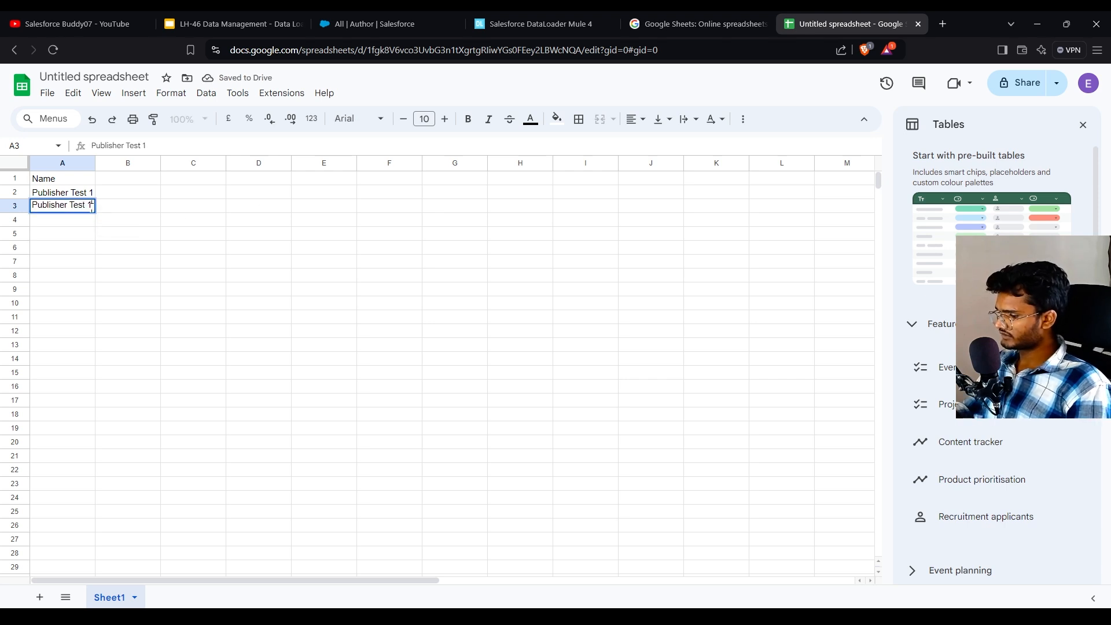
{"action": "left_click", "coordinate": [94, 247]}
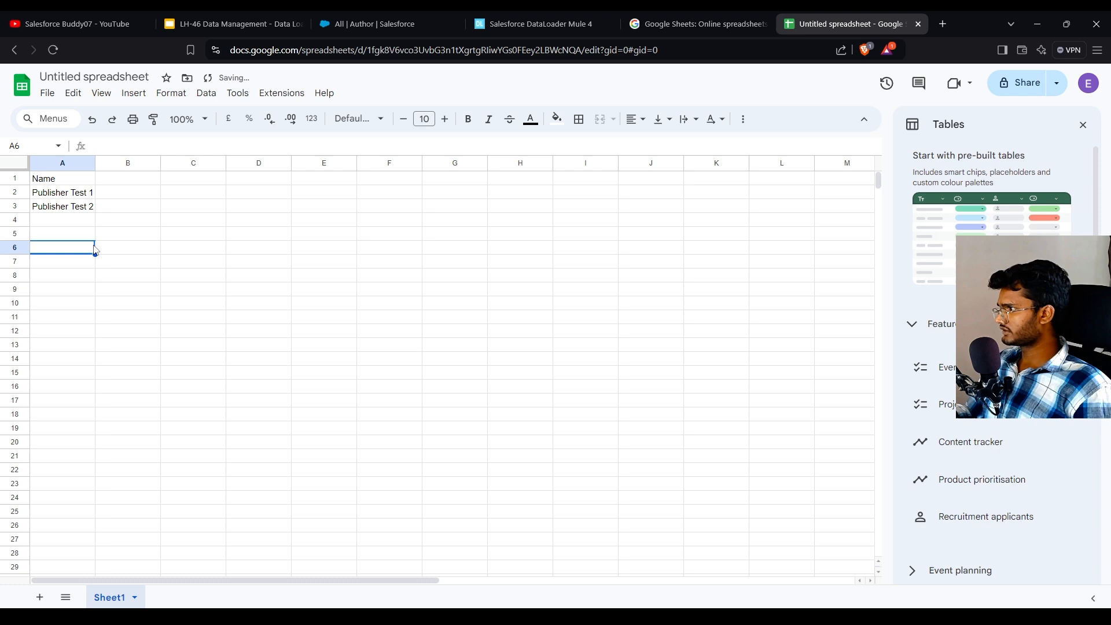
{"action": "left_click", "coordinate": [87, 196]}
{"action": "left_click", "coordinate": [79, 210]}
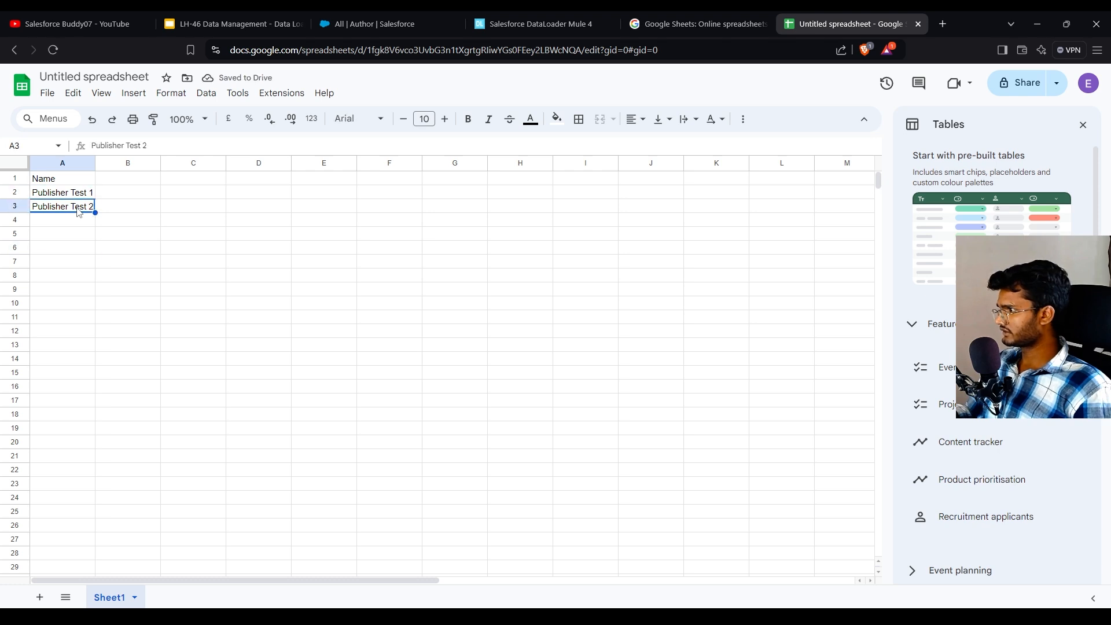
Extend the publisher name series down column A through Publisher Test 5 in A6
{"action": "left_click_drag", "start_coordinate": [79, 199], "coordinate": [94, 252]}
{"action": "left_click", "coordinate": [116, 277]}
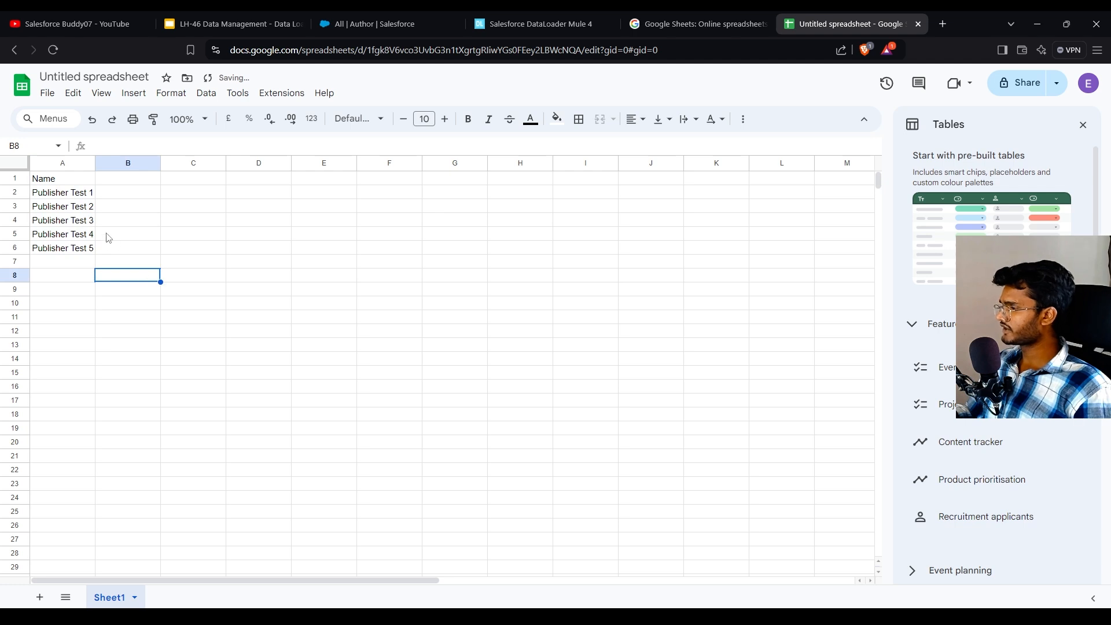
Switch to the Salesforce org and open a new Publisher record form to check its fields
{"action": "left_click", "coordinate": [371, 24]}
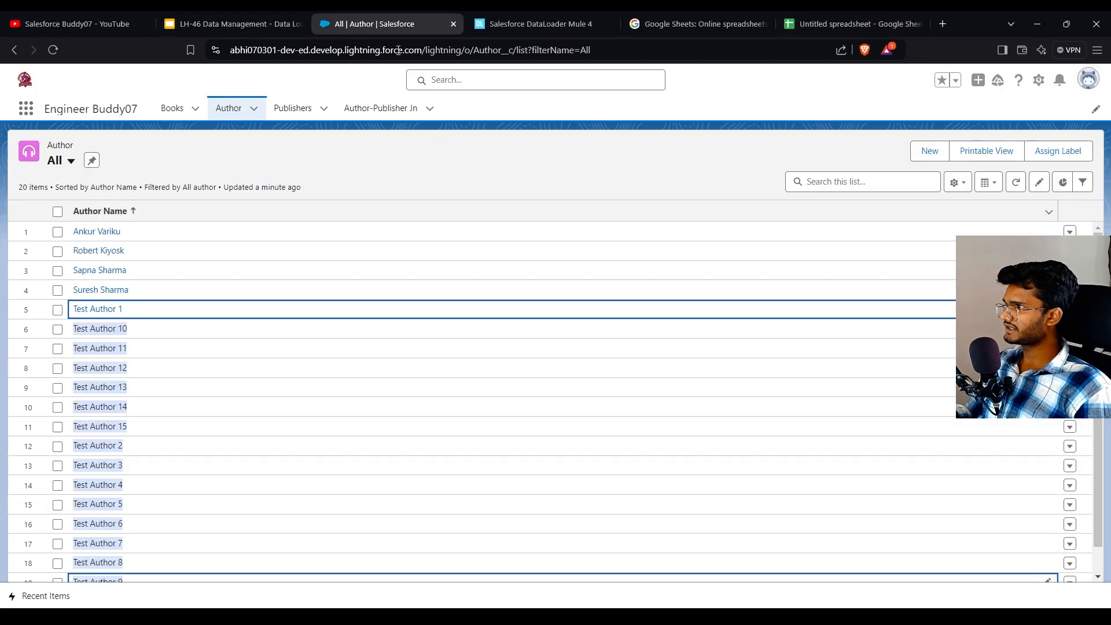
{"action": "left_click", "coordinate": [292, 108]}
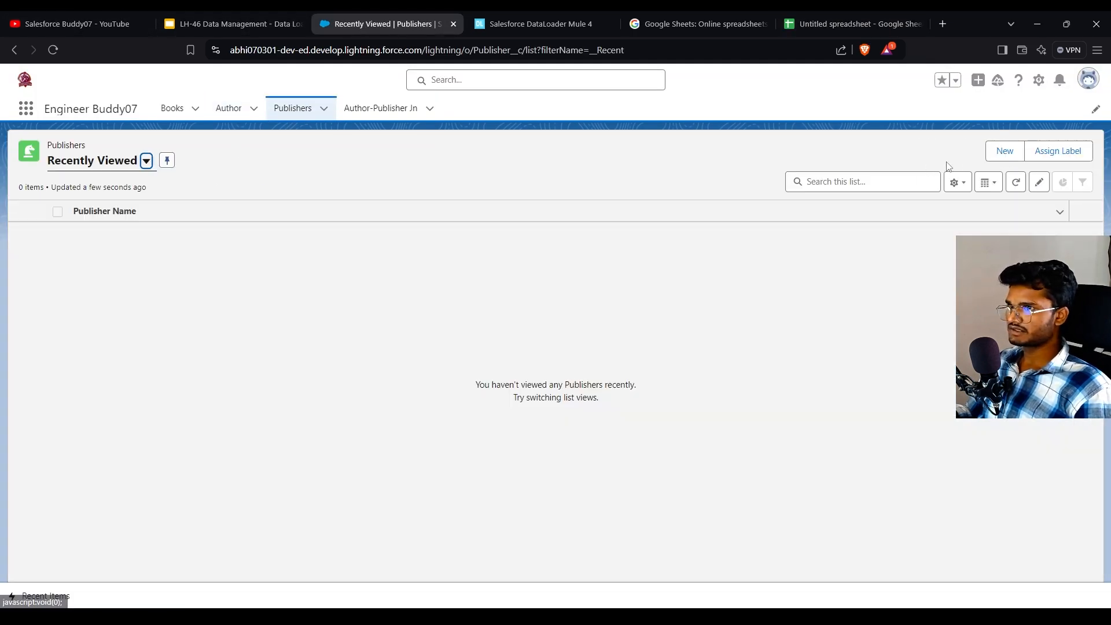
{"action": "left_click", "coordinate": [990, 153]}
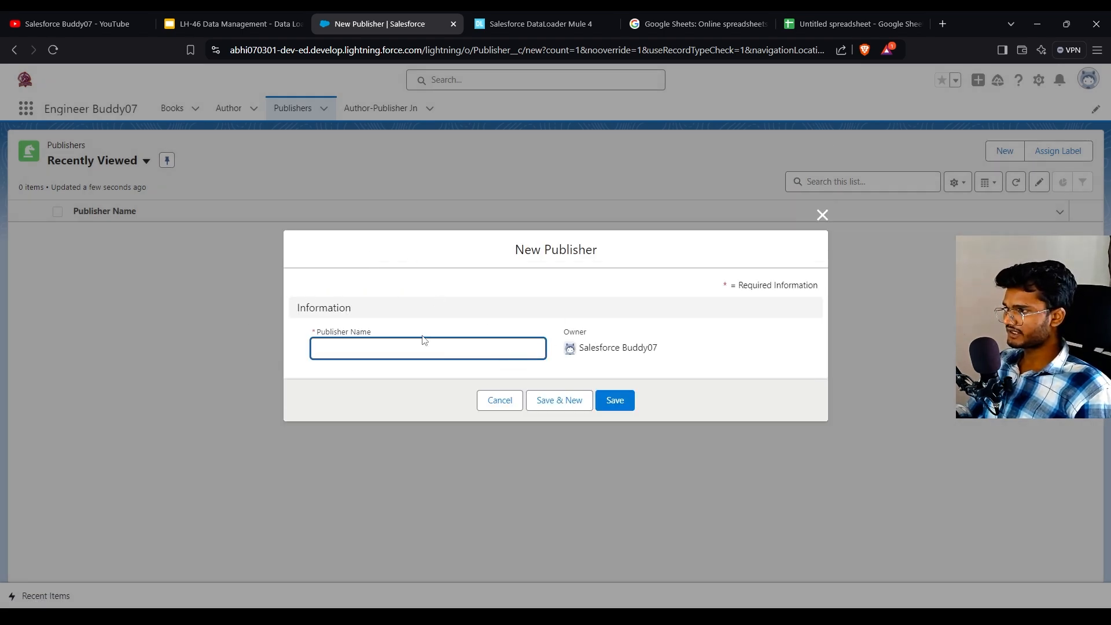
Return to the Google Sheets spreadsheet and rename it publisher sheet import
{"action": "left_click", "coordinate": [830, 14]}
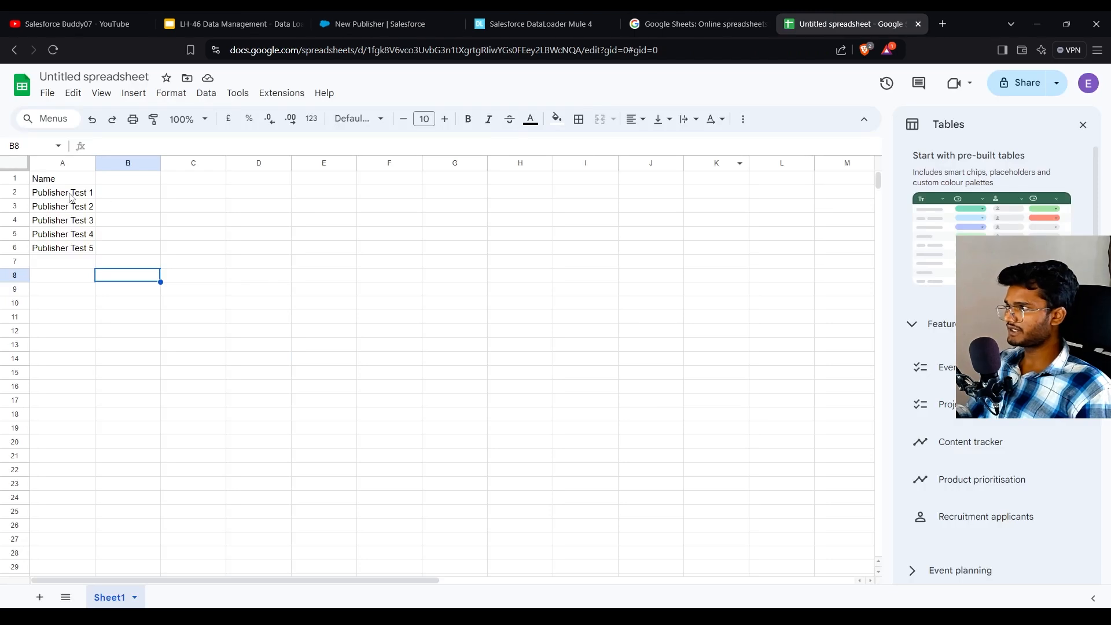
{"action": "left_click", "coordinate": [191, 237]}
{"action": "left_click", "coordinate": [114, 84]}
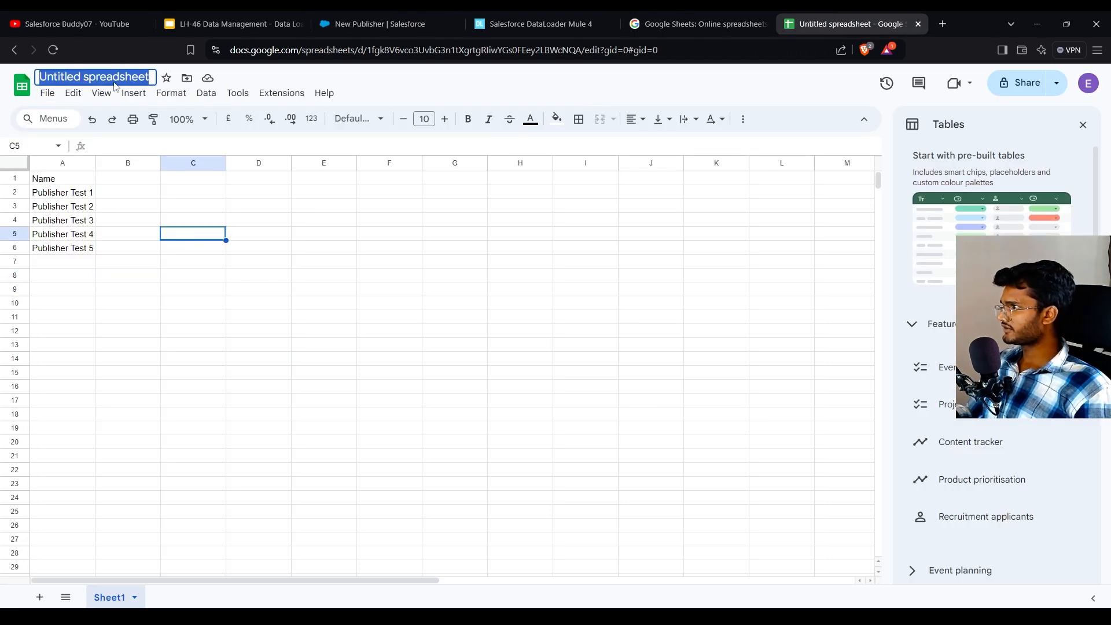
{"action": "type", "text": "pu"}
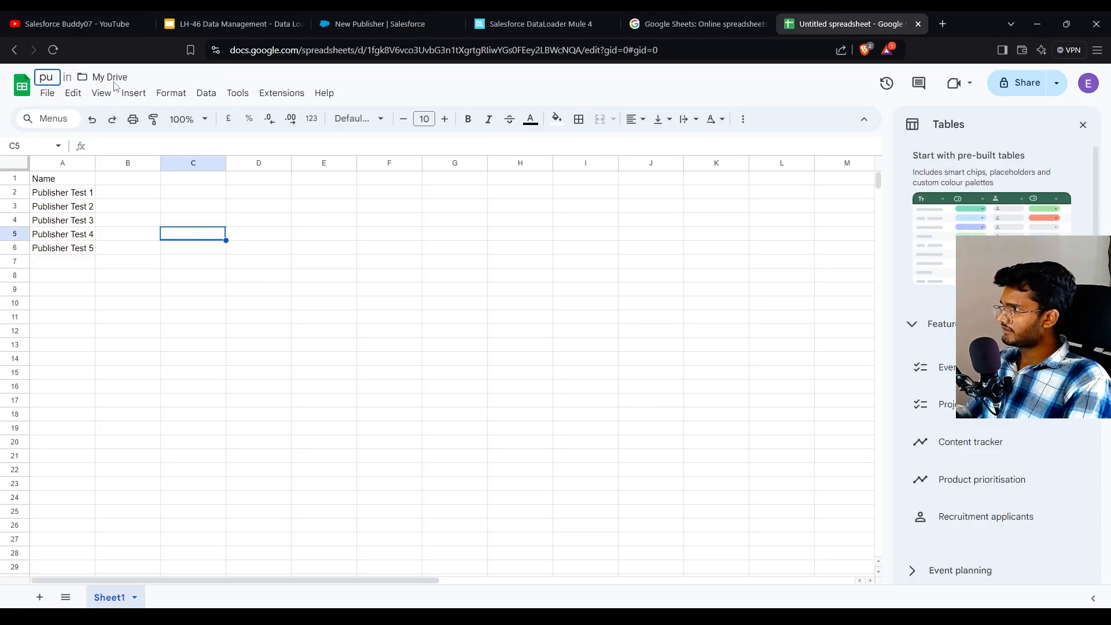
{"action": "type", "text": "blis"}
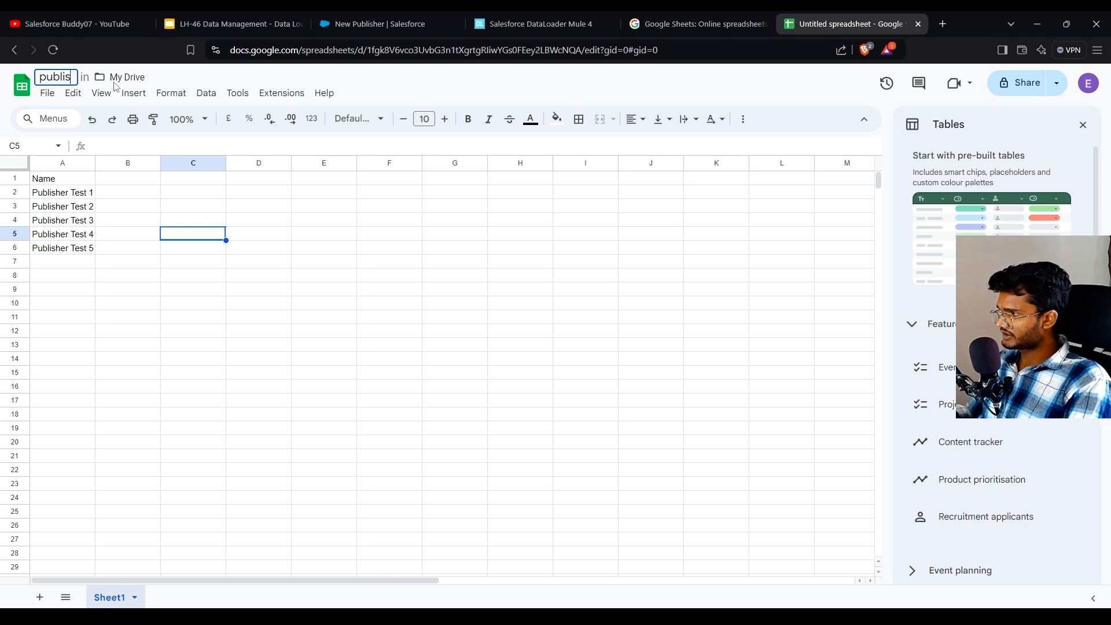
{"action": "type", "text": "her sheet"}
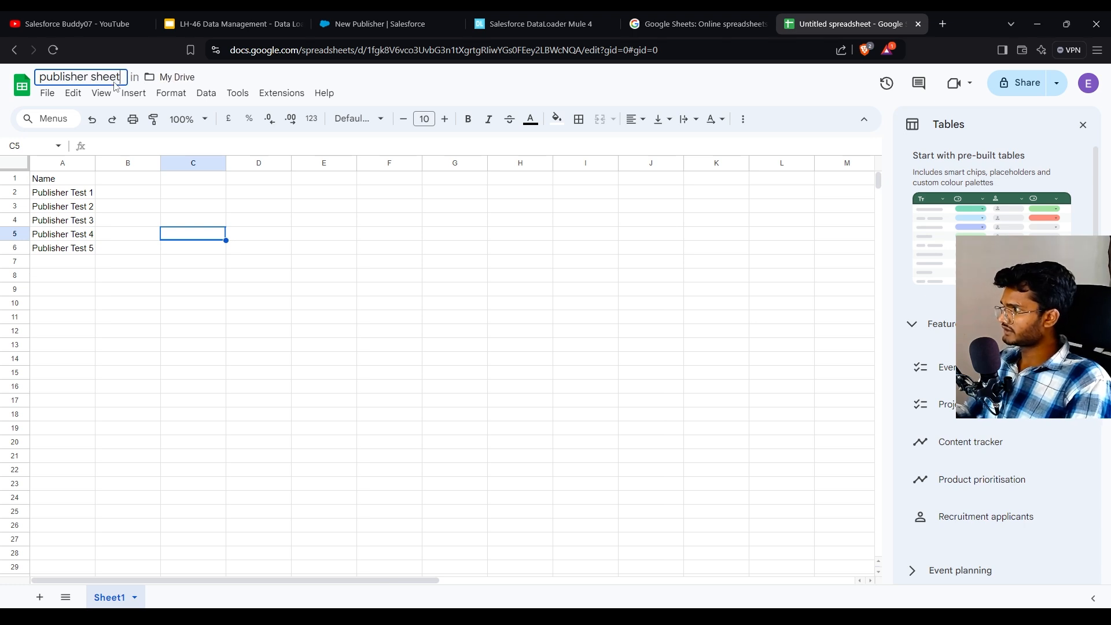
{"action": "type", "text": " import"}
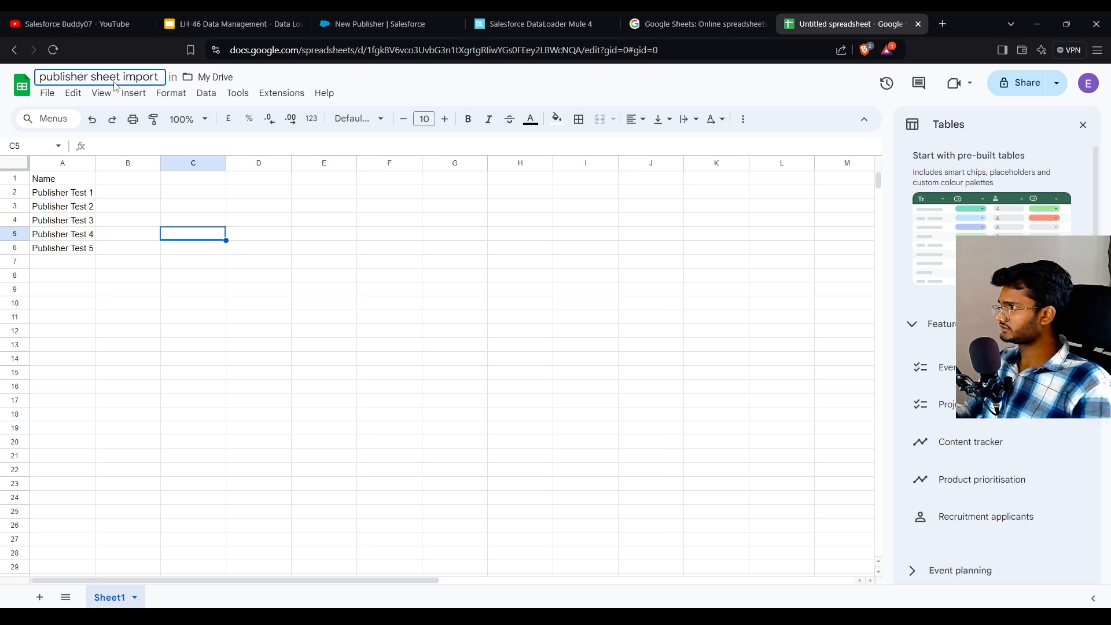
{"action": "left_click", "coordinate": [263, 228]}
Download the sheet as a comma-separated values file into the Documents folder under the suggested file name
{"action": "left_click", "coordinate": [47, 93]}
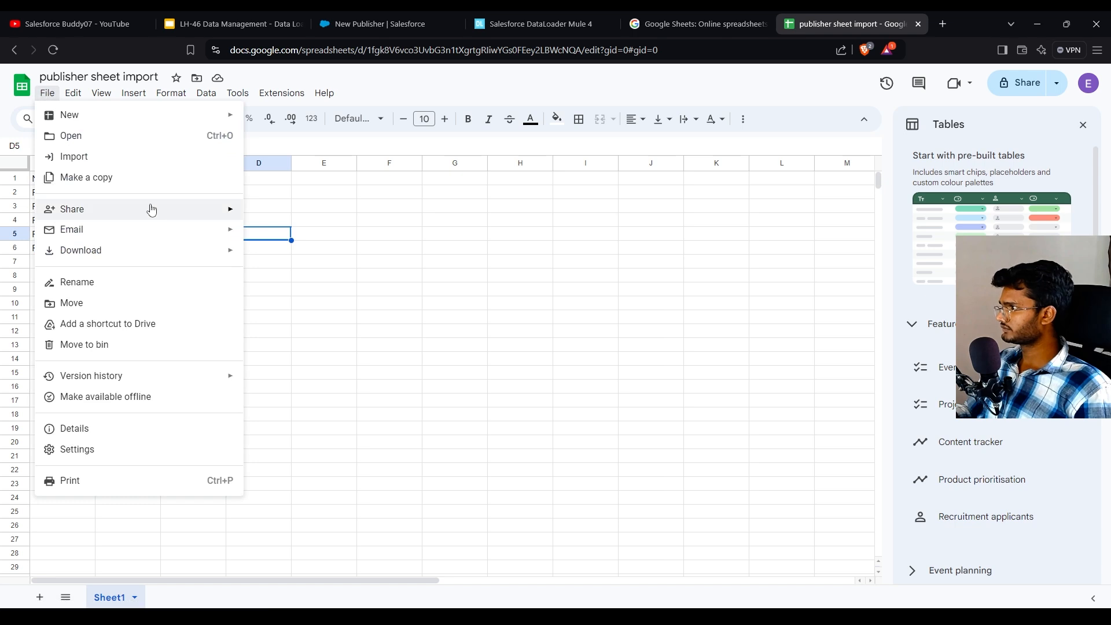
{"action": "mouse_move", "coordinate": [213, 252]}
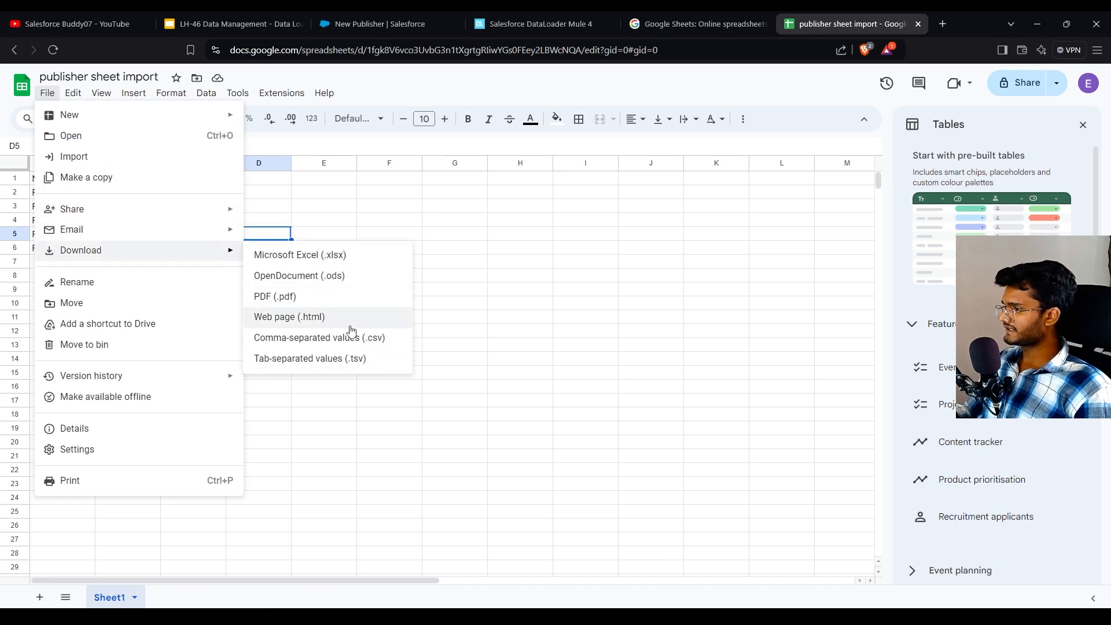
{"action": "left_click", "coordinate": [366, 342]}
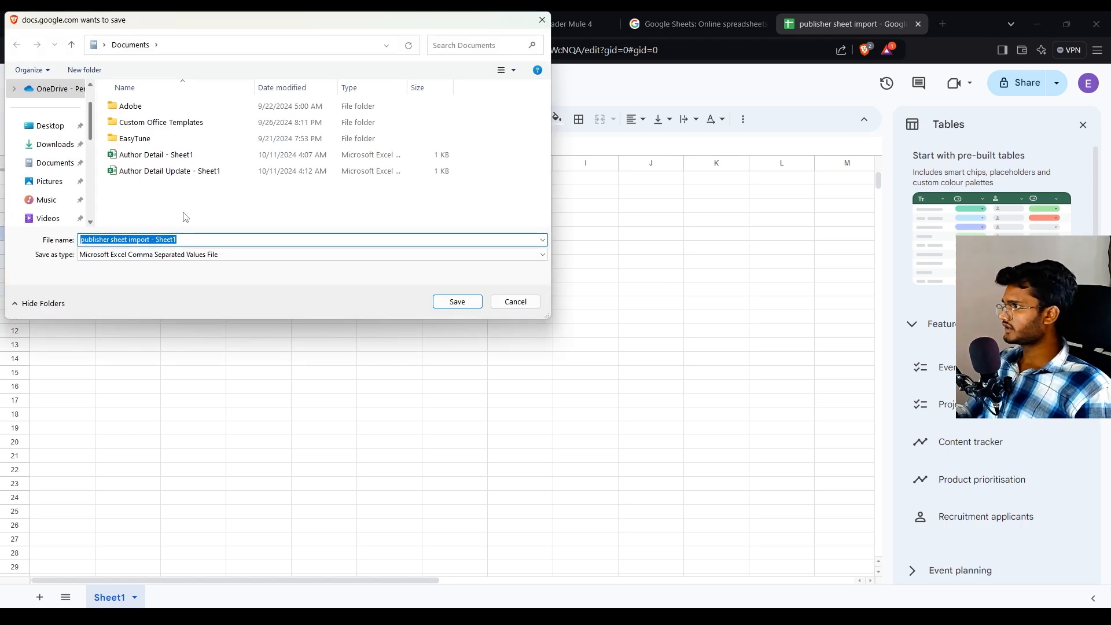
{"action": "left_click", "coordinate": [458, 303]}
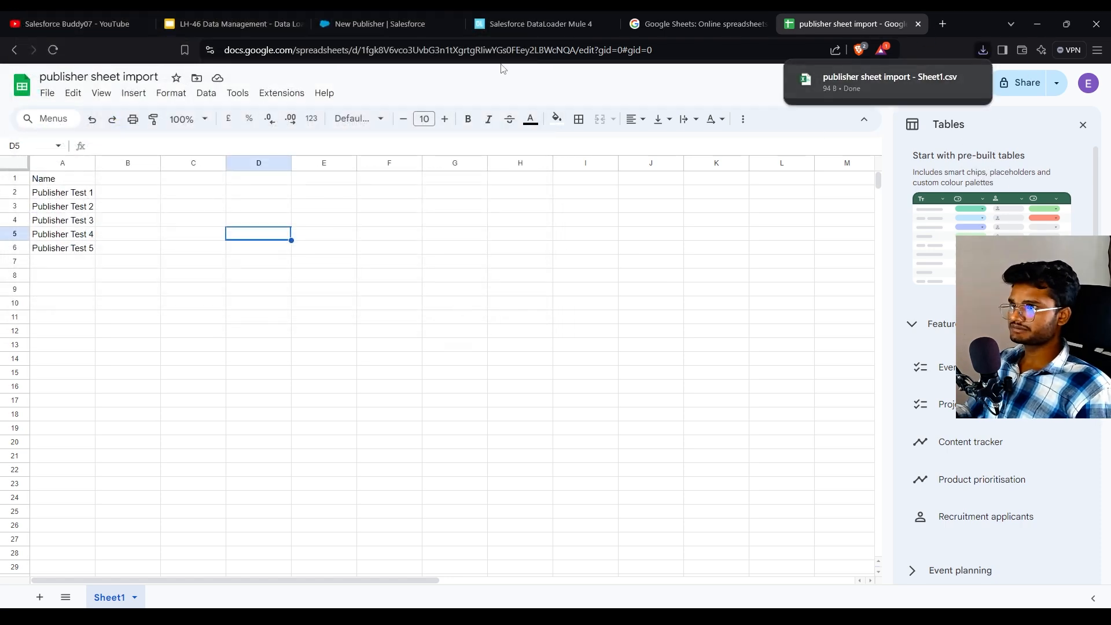
Switch to dataloader.io and start a new import task with the Insert operation
{"action": "left_click", "coordinate": [538, 24]}
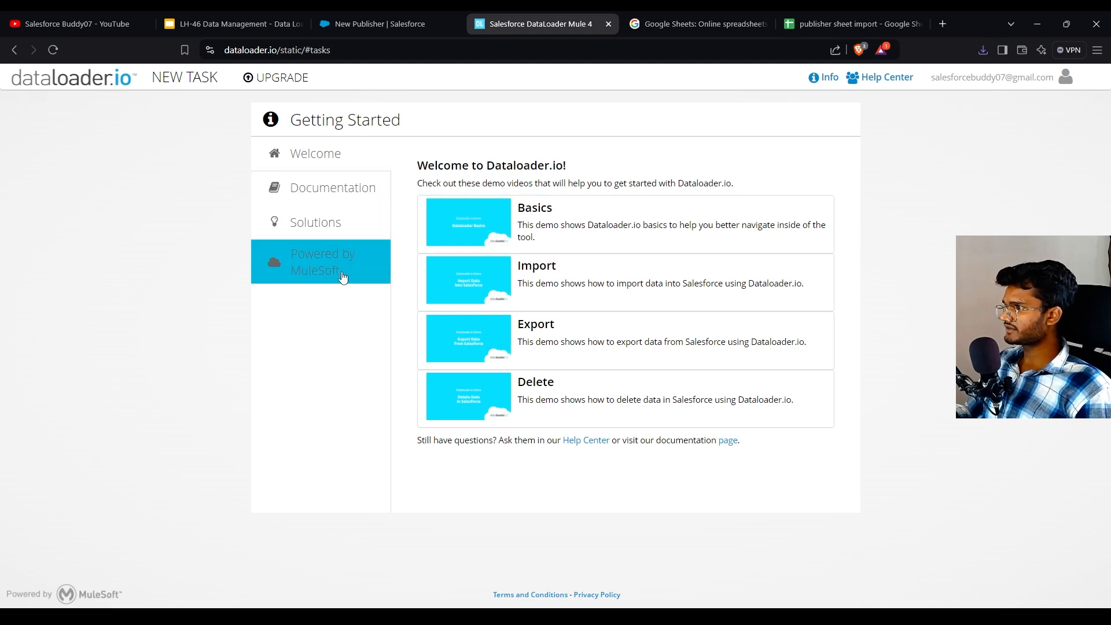
{"action": "left_click", "coordinate": [326, 158]}
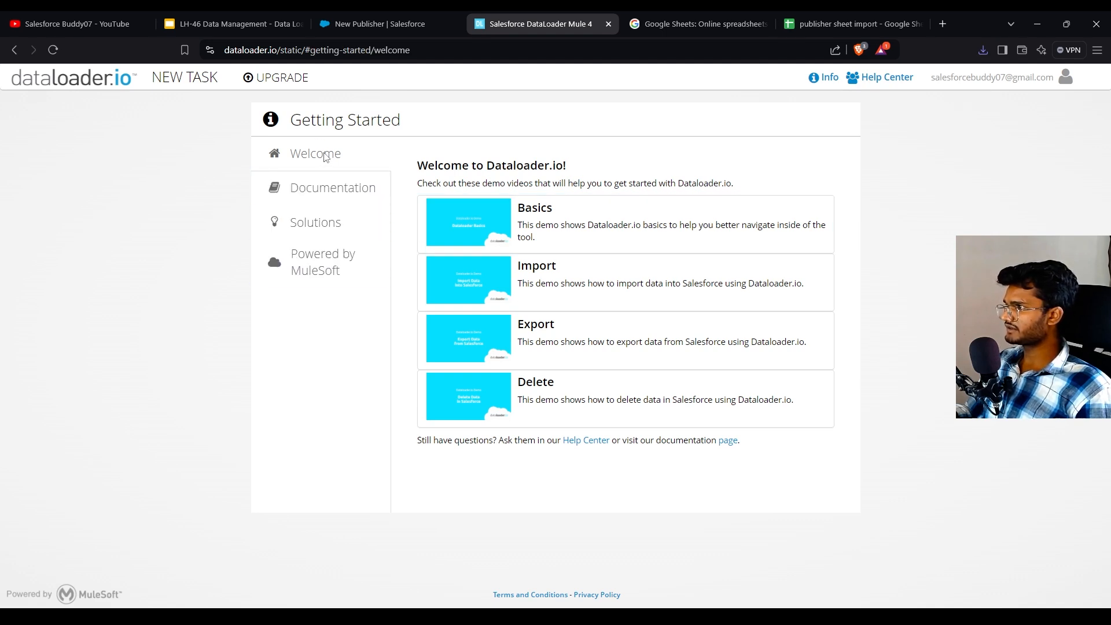
{"action": "left_click", "coordinate": [155, 85]}
{"action": "left_click", "coordinate": [169, 110]}
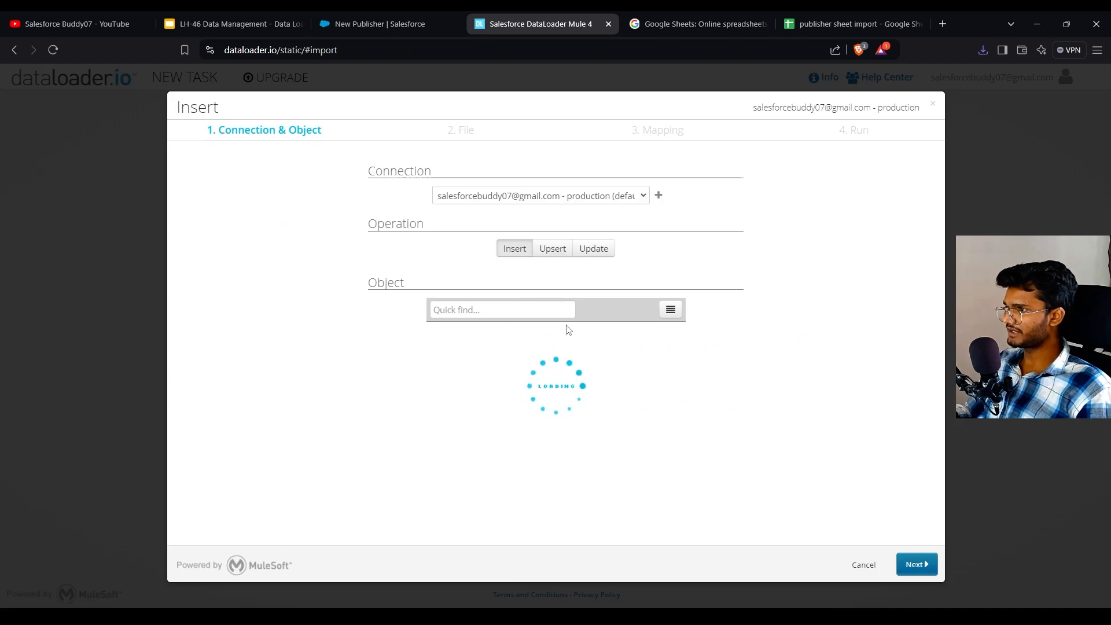
Search the object list for "publi" and "cas", clearing each search, and browse the available objects
{"action": "left_click", "coordinate": [467, 316]}
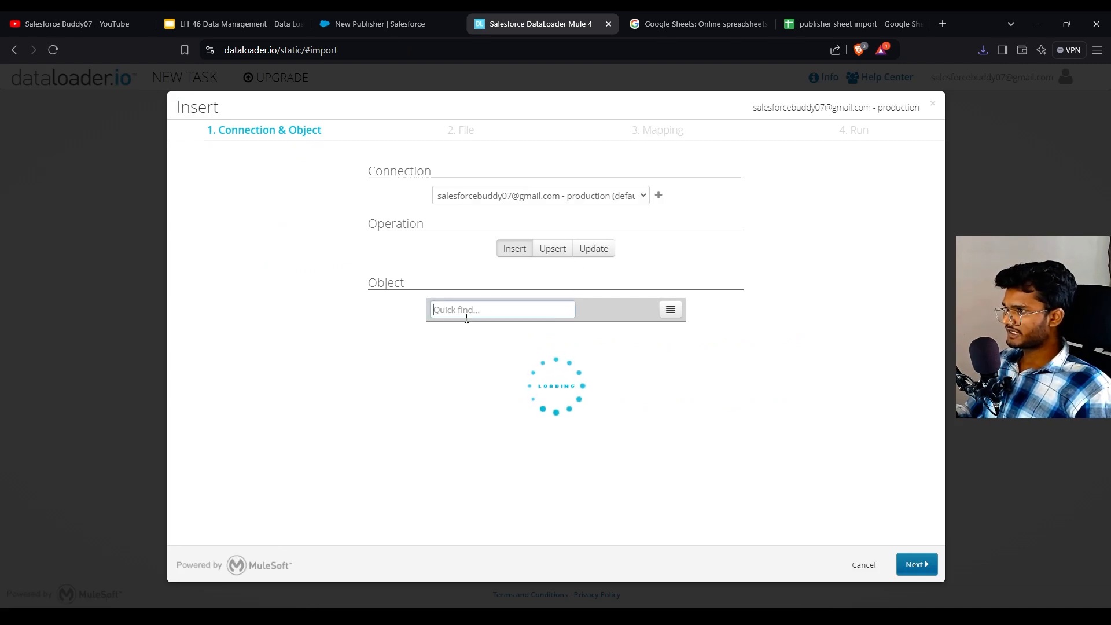
{"action": "type", "text": "pub"}
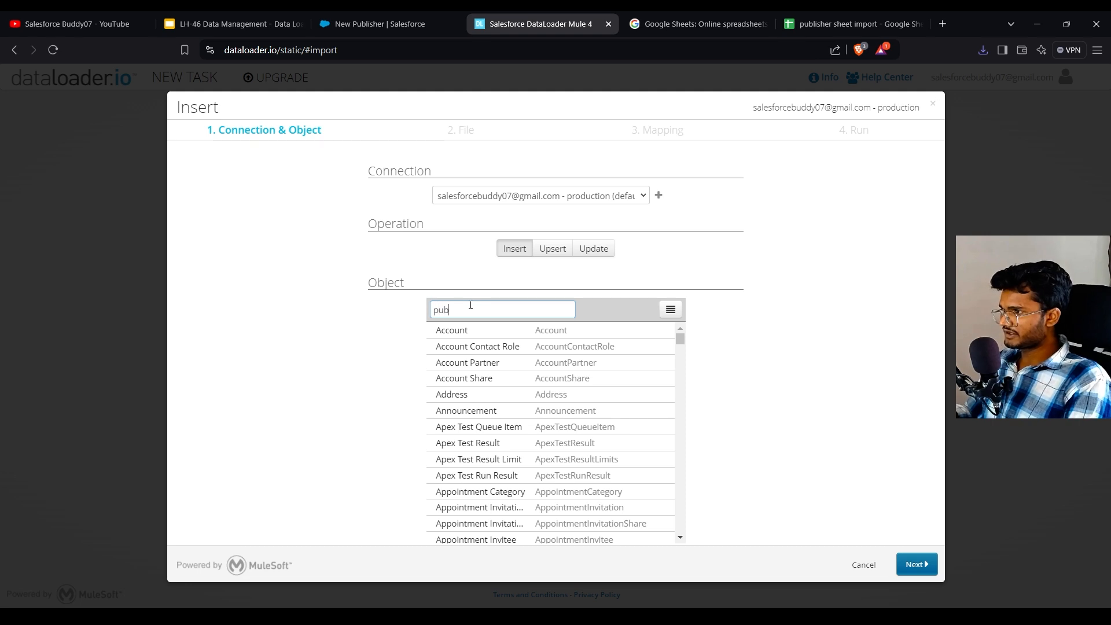
{"action": "type", "text": "li"}
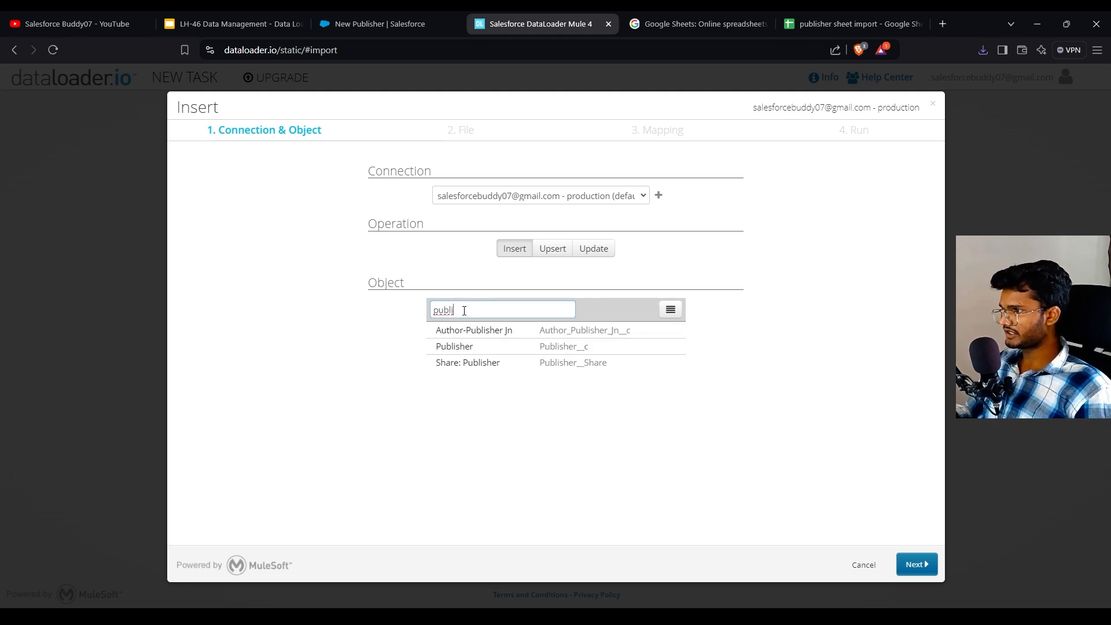
{"action": "key", "text": "BackSpace"}
{"action": "key", "text": "BackSpace"}
{"action": "key", "text": "BackSpace"}
{"action": "key", "text": "BackSpace"}
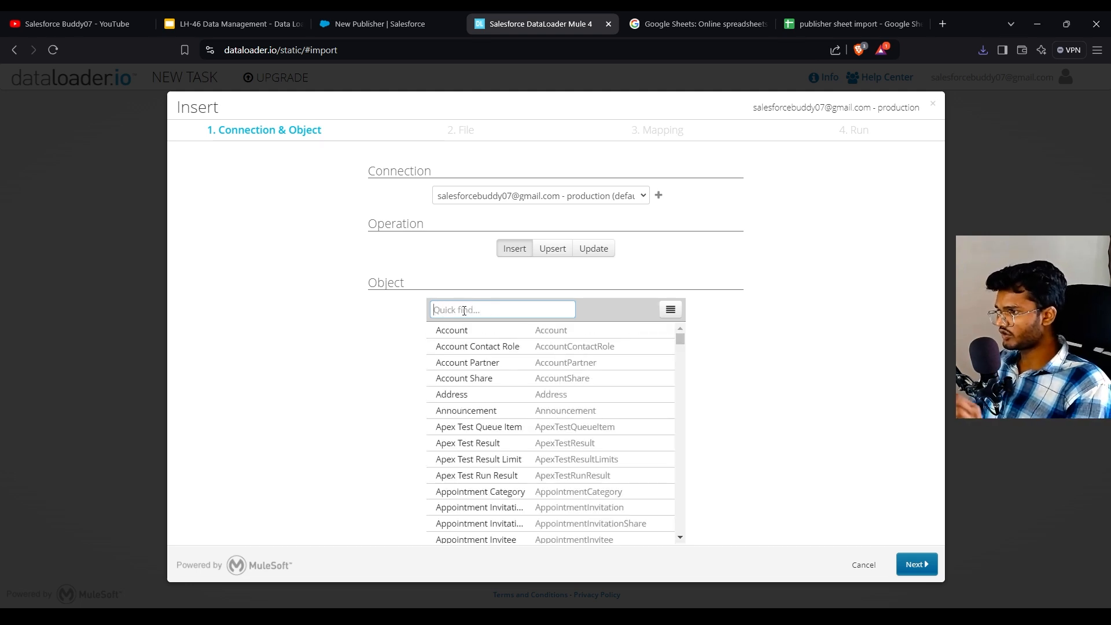
{"action": "type", "text": "casse"}
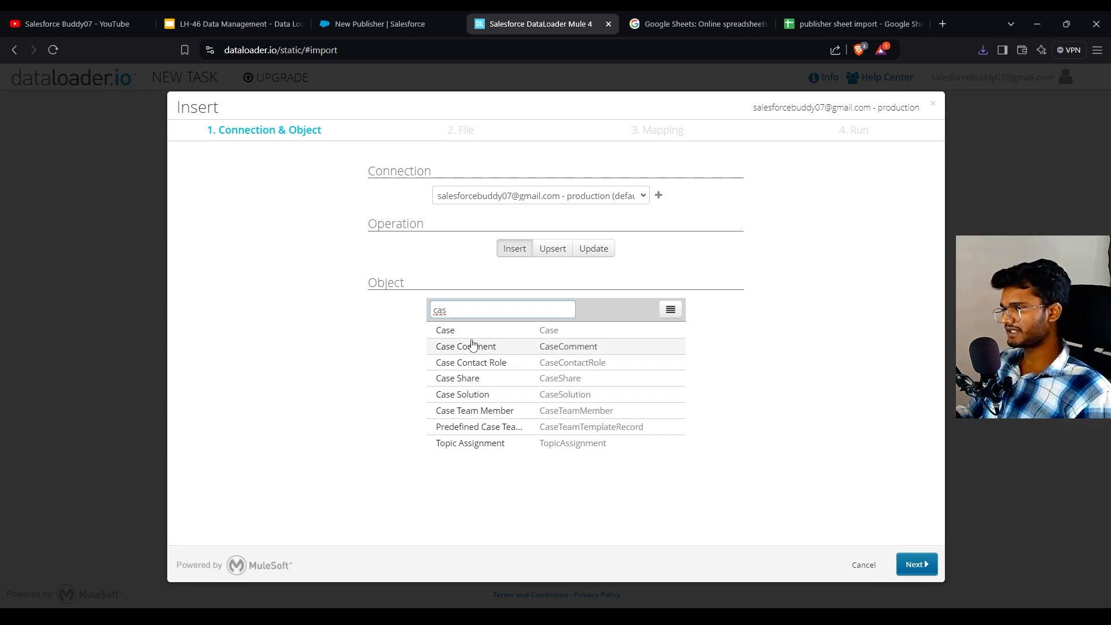
{"action": "key", "text": "BackSpace"}
{"action": "key", "text": "BackSpace"}
{"action": "key", "text": "BackSpace"}
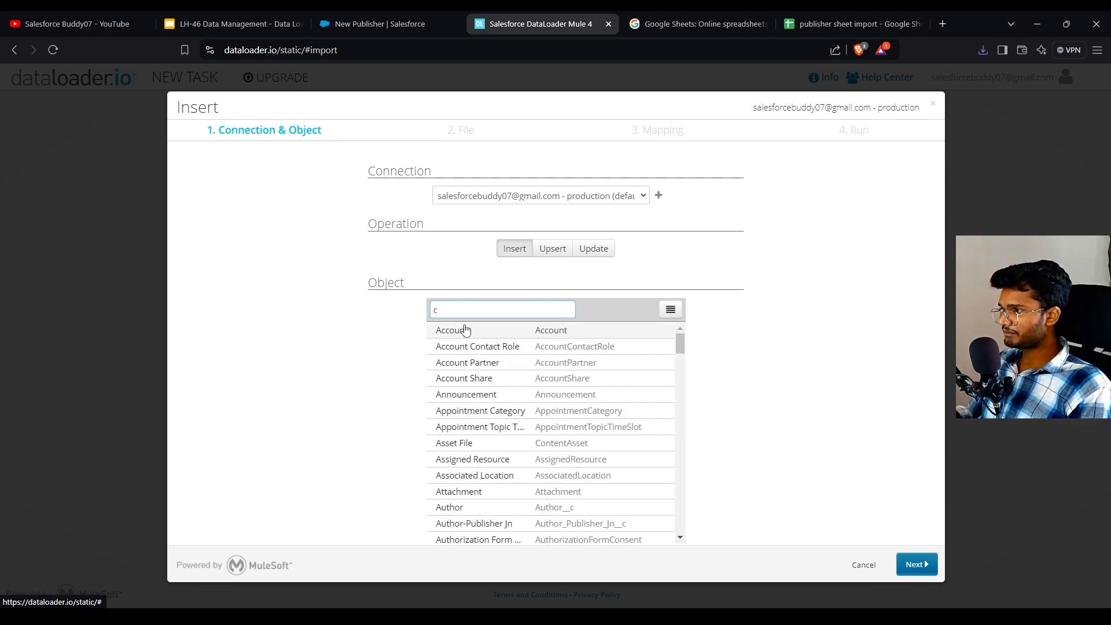
{"action": "scroll", "coordinate": [498, 405], "scroll_direction": "down", "scroll_amount": 8}
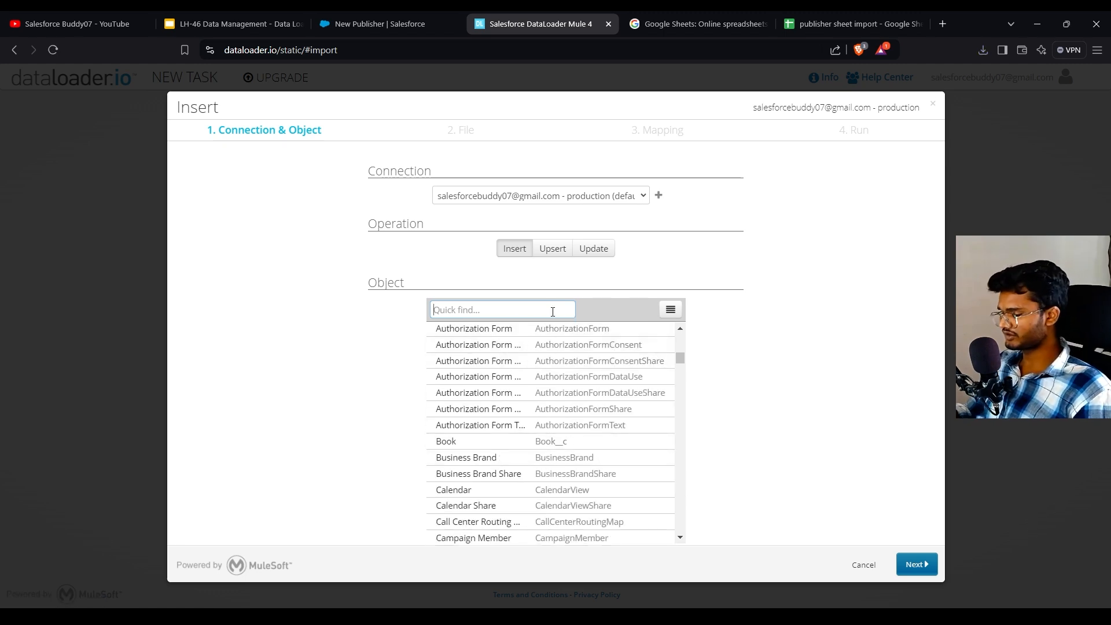
Find the Publisher object with the search text "publi", choose it for the insert and continue to the file stage
{"action": "type", "text": "publids"}
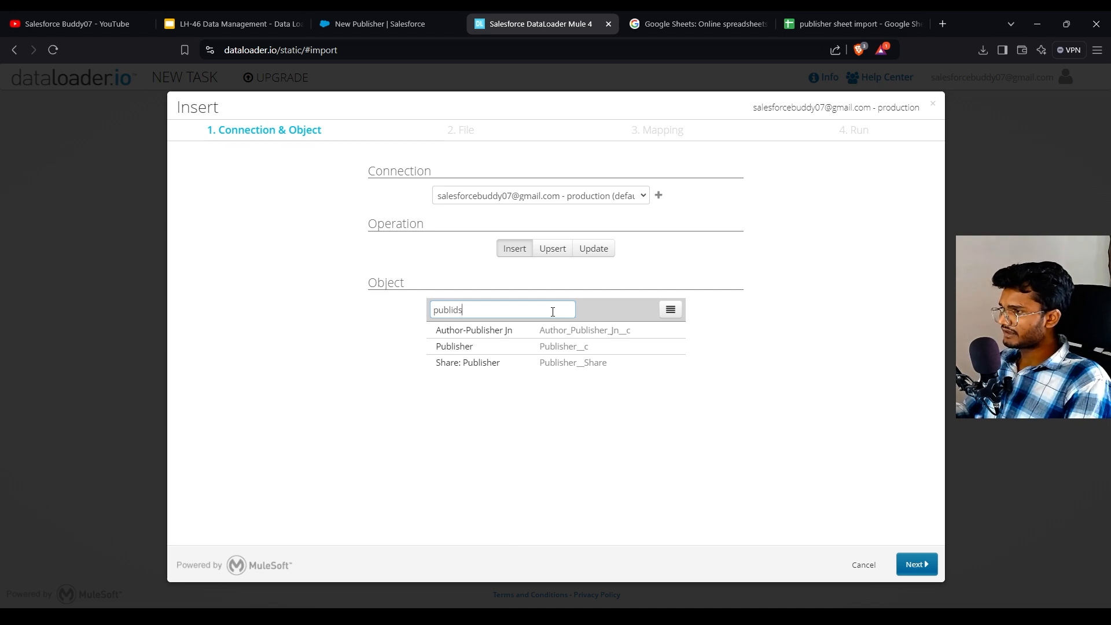
{"action": "key", "text": "BackSpace"}
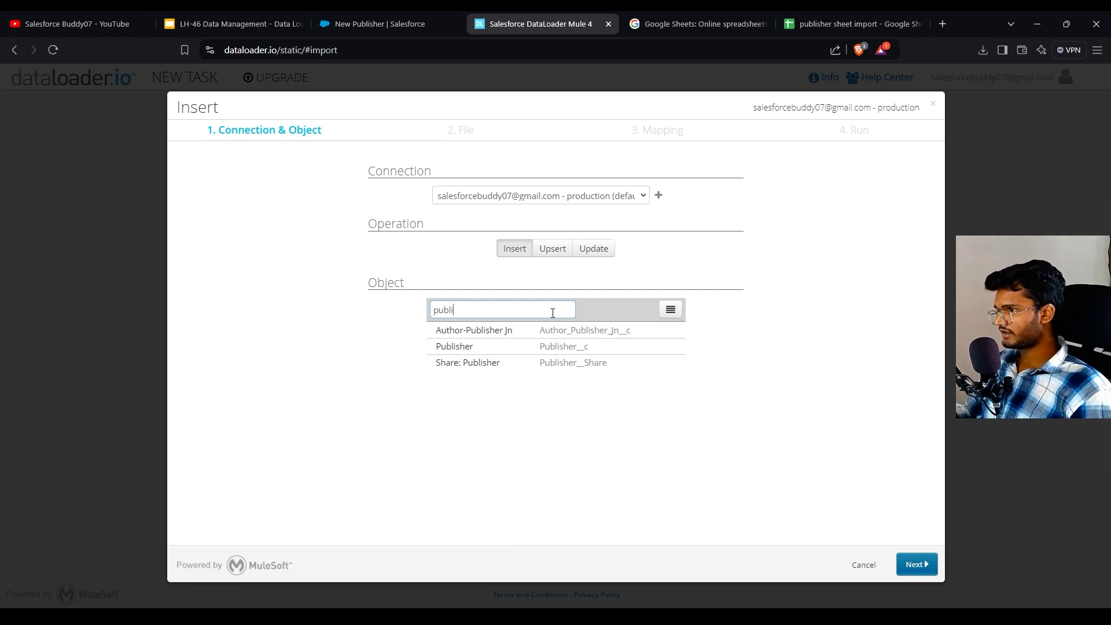
{"action": "left_click", "coordinate": [509, 347]}
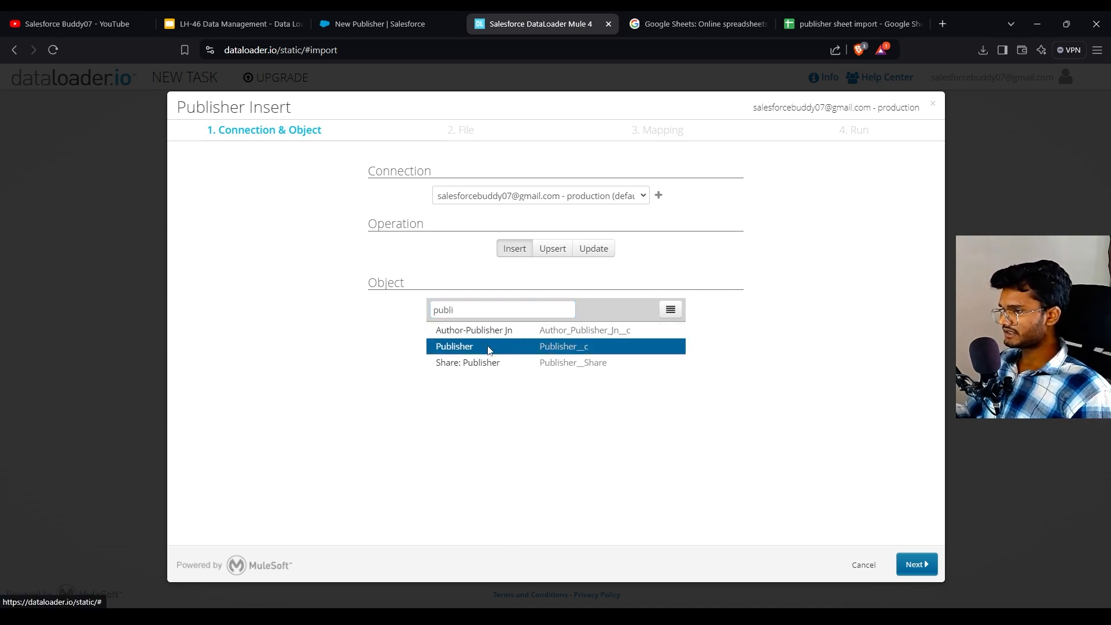
{"action": "double_click", "coordinate": [489, 348]}
Upload the CSV file publisher sheet import - Sheet1 from the Documents folder
{"action": "left_click", "coordinate": [617, 262]}
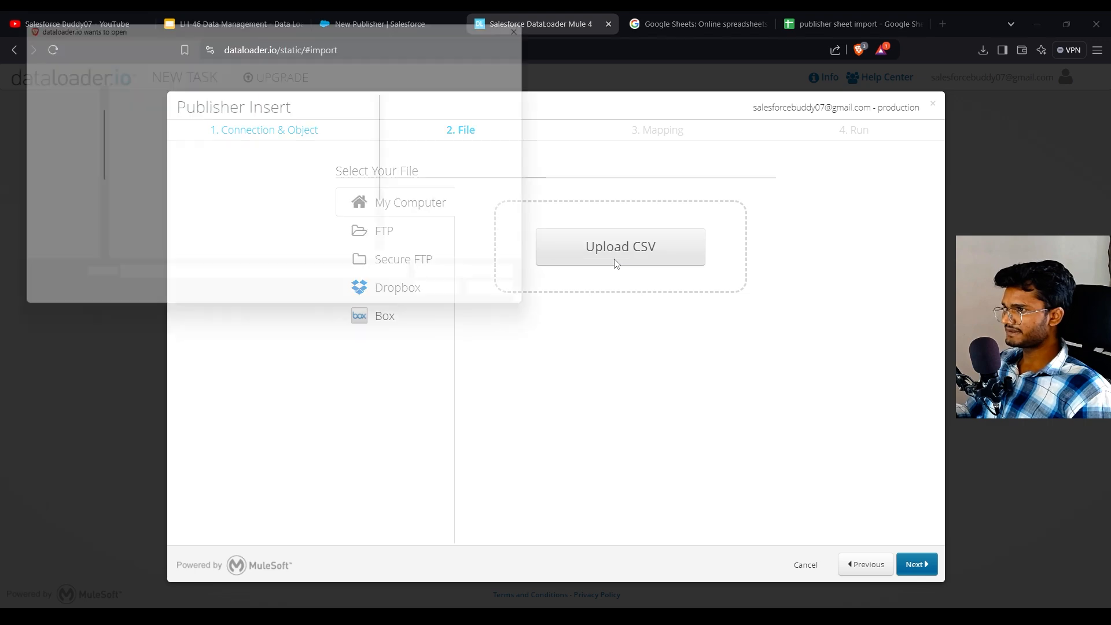
{"action": "left_click", "coordinate": [50, 127]}
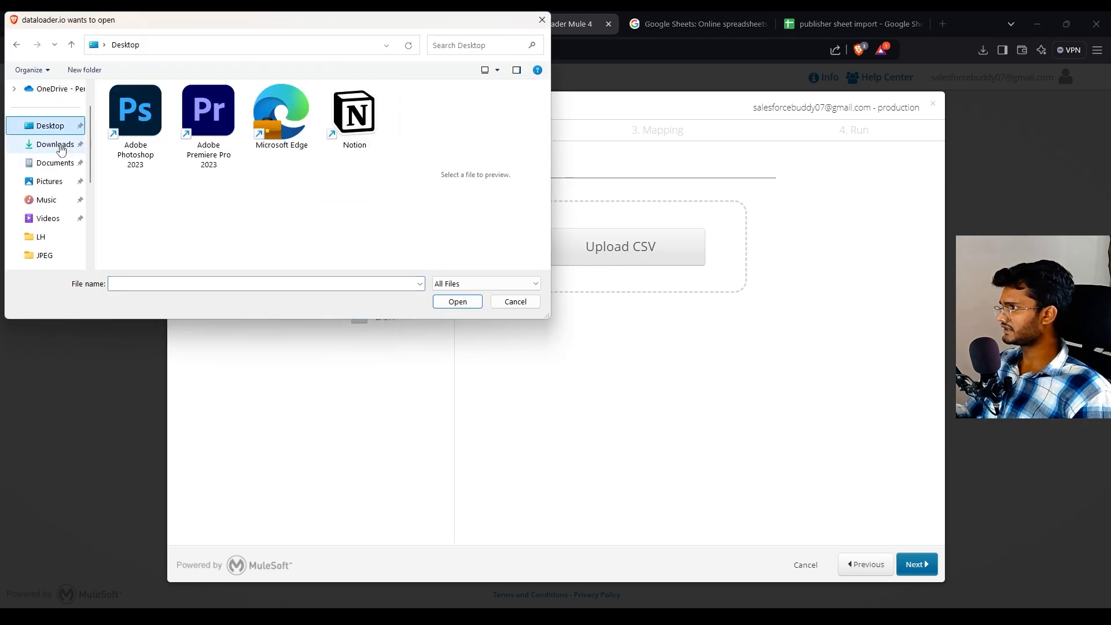
{"action": "left_click", "coordinate": [61, 148]}
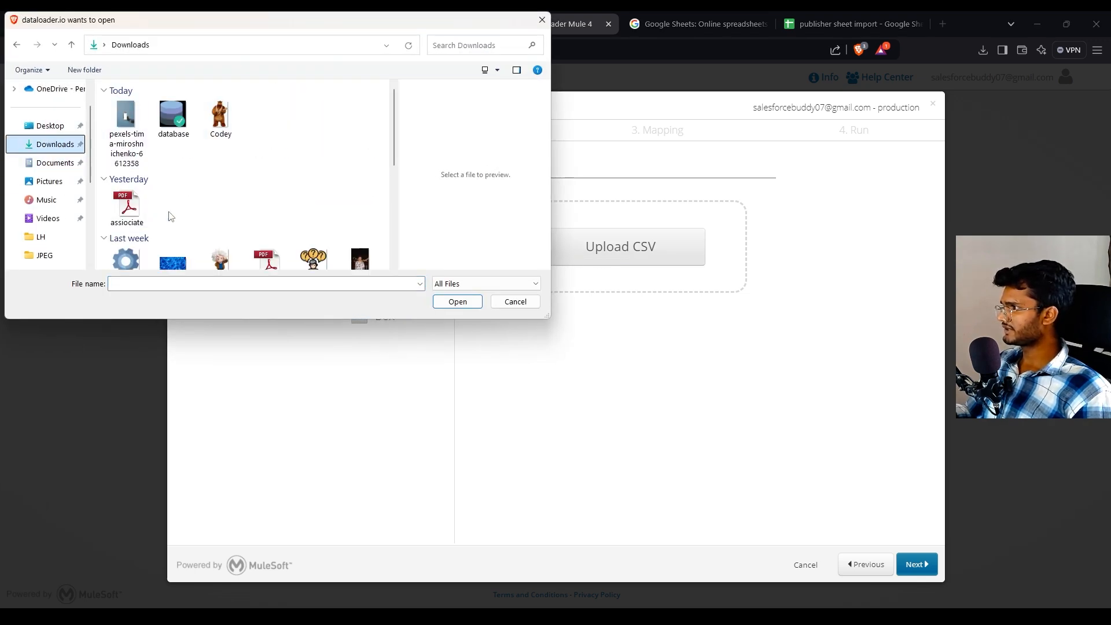
{"action": "scroll", "coordinate": [167, 212], "scroll_direction": "down", "scroll_amount": 1}
{"action": "scroll", "coordinate": [165, 209], "scroll_direction": "up", "scroll_amount": 1}
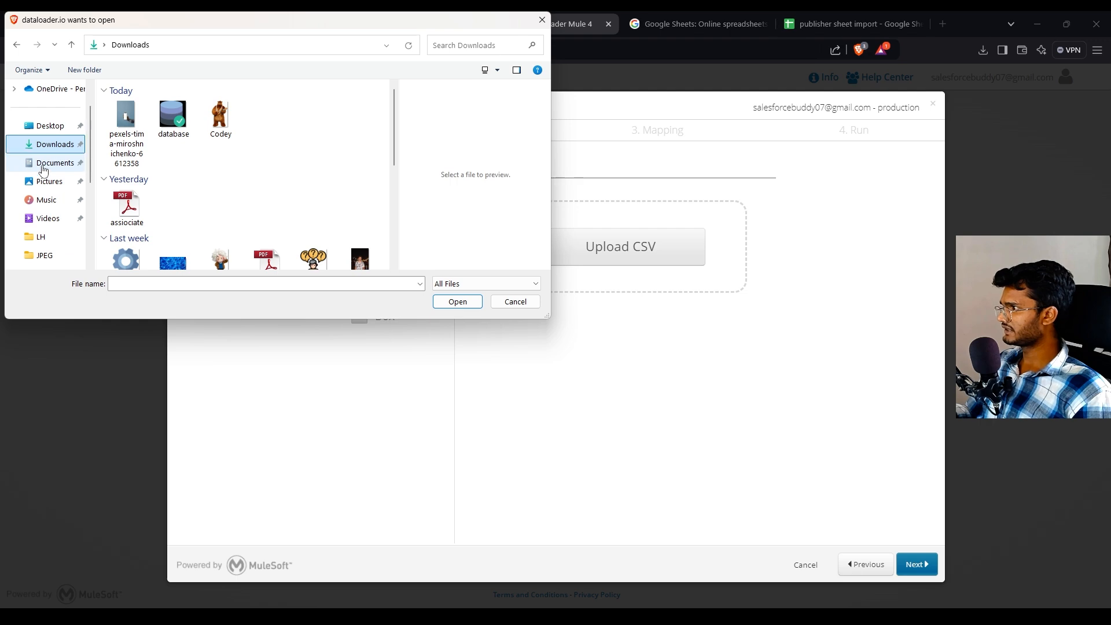
{"action": "left_click", "coordinate": [42, 168]}
{"action": "left_click", "coordinate": [192, 221]}
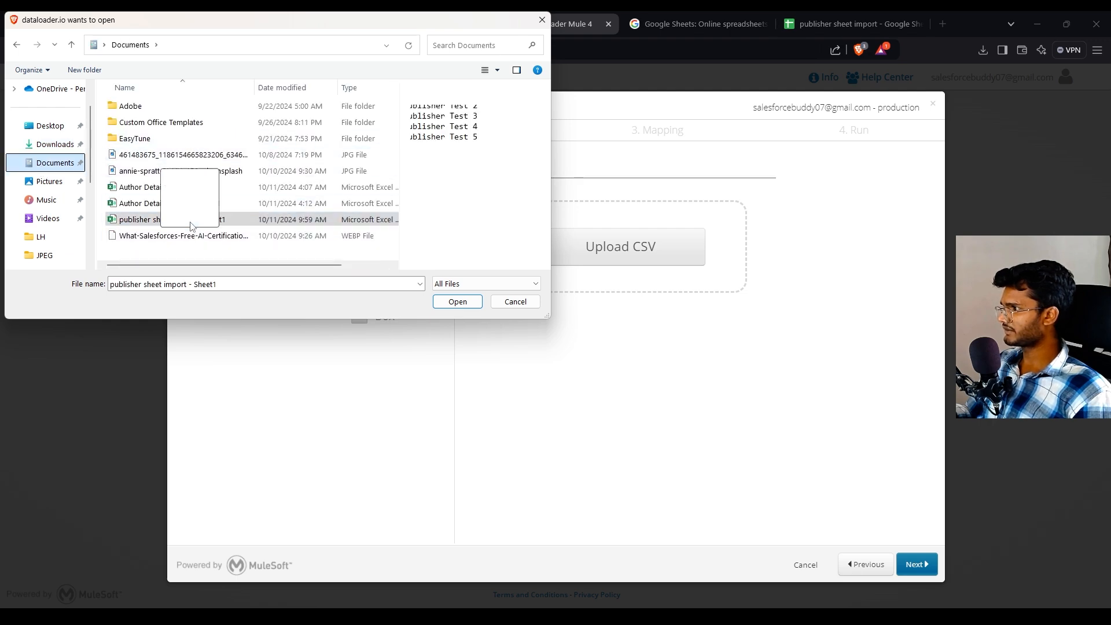
{"action": "left_click", "coordinate": [456, 301]}
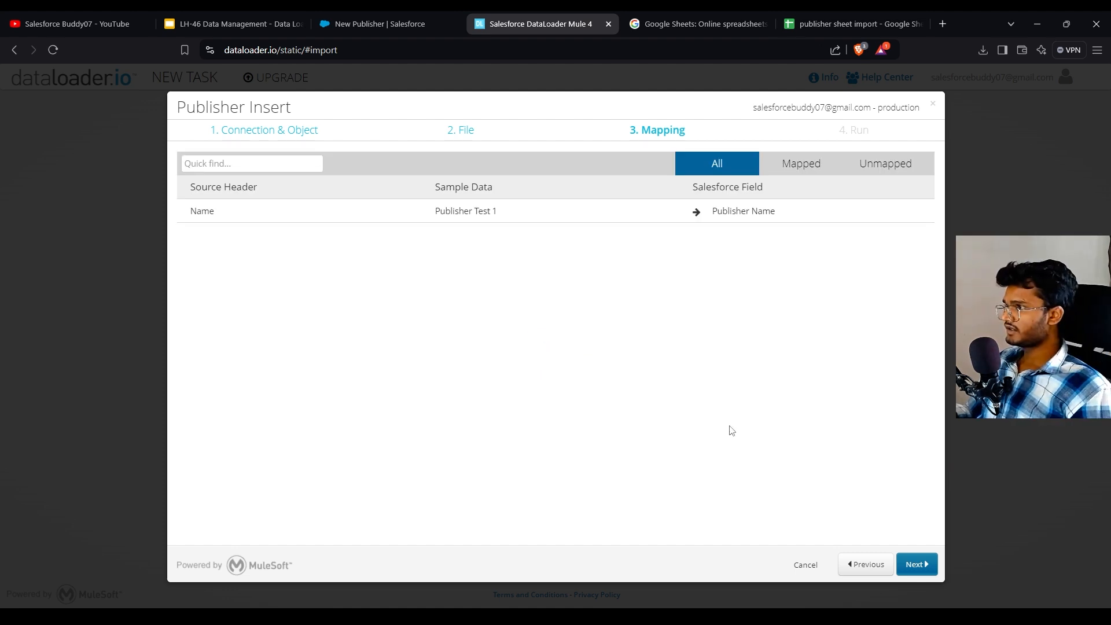
Review the mapping of the Name column and its sample data to the Publisher Name field
{"action": "left_click", "coordinate": [918, 565]}
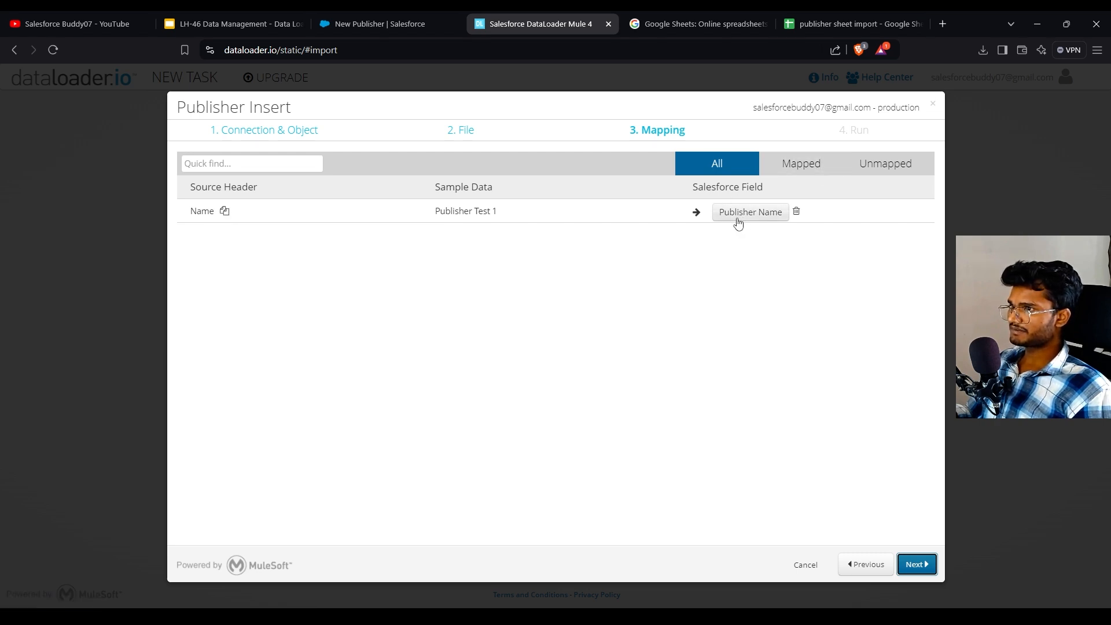
{"action": "left_click_drag", "start_coordinate": [502, 212], "coordinate": [425, 211]}
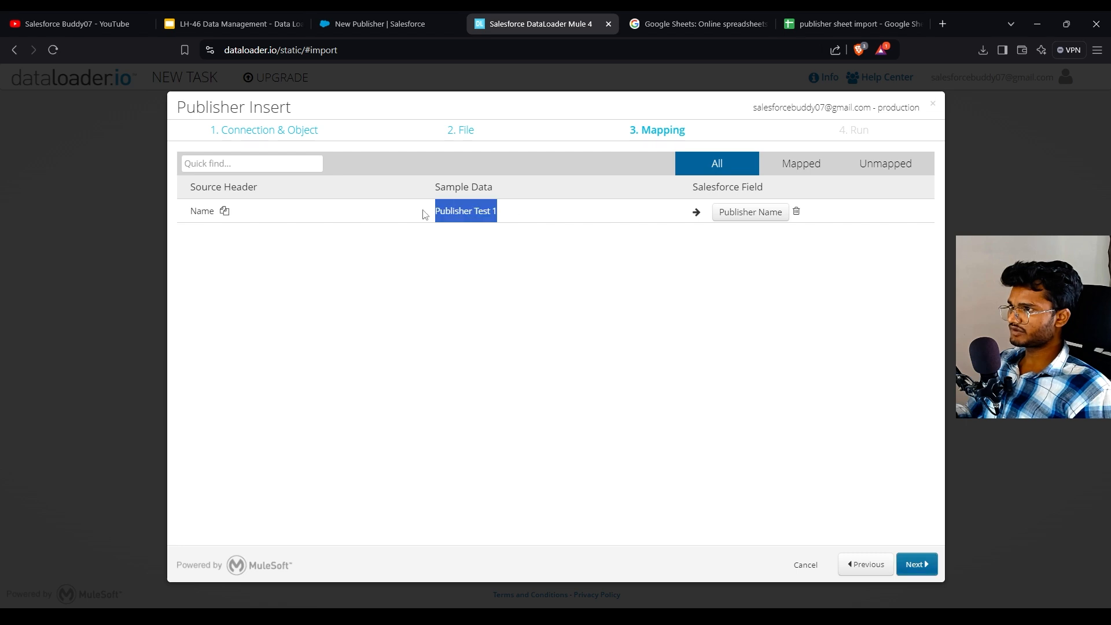
Check the target field choices for the Name column and the mapped-only columns, and continue to the run stage
{"action": "left_click", "coordinate": [742, 214]}
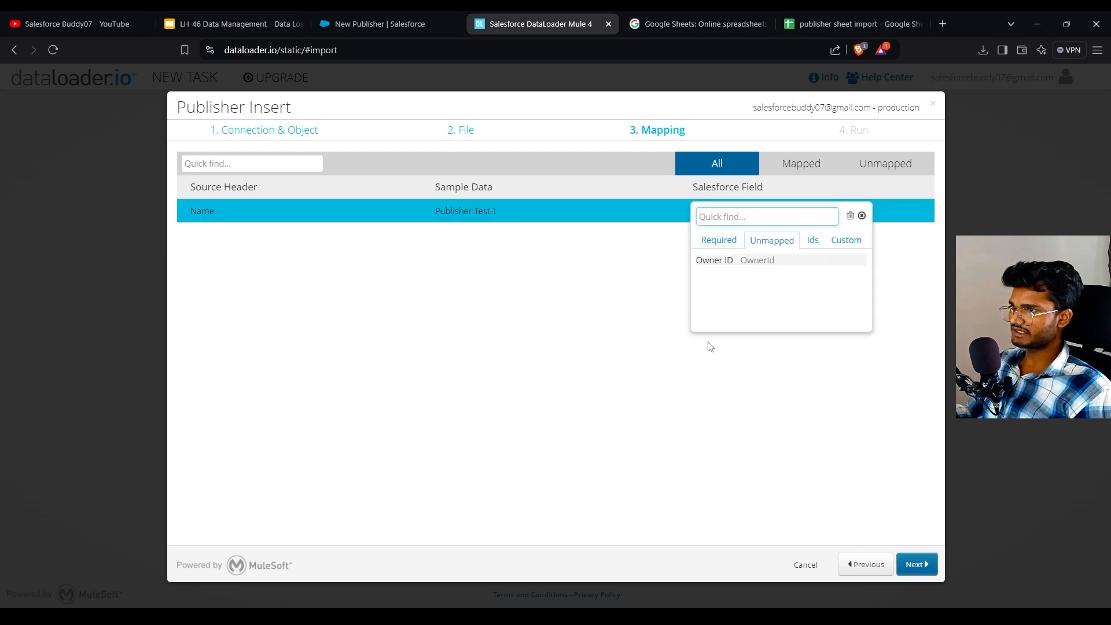
{"action": "left_click", "coordinate": [713, 240]}
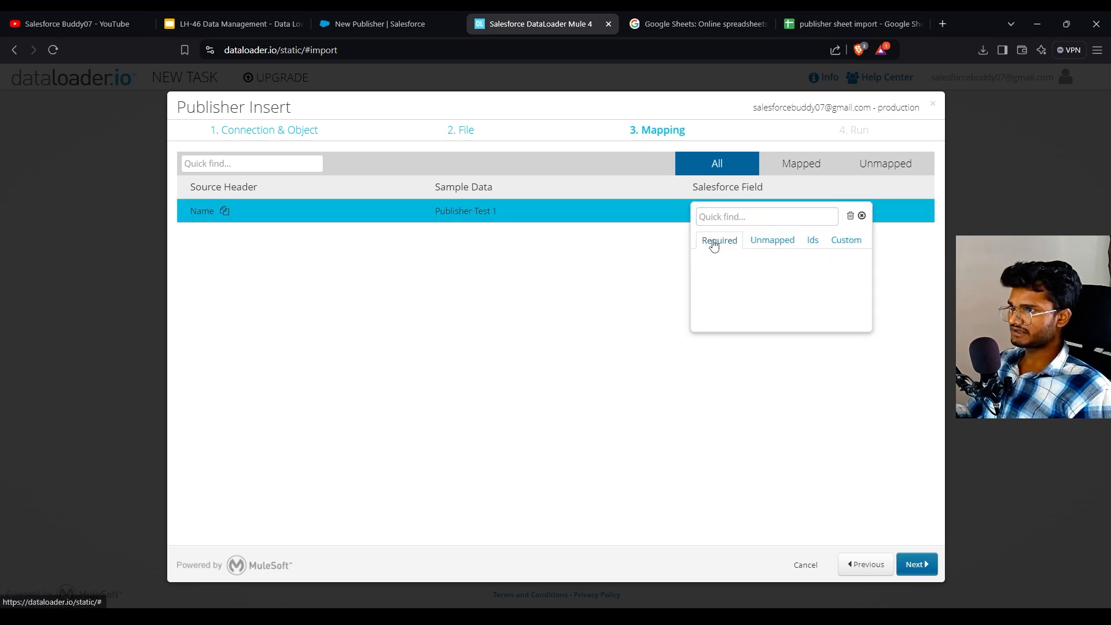
{"action": "left_click", "coordinate": [864, 217]}
{"action": "left_click", "coordinate": [793, 173]}
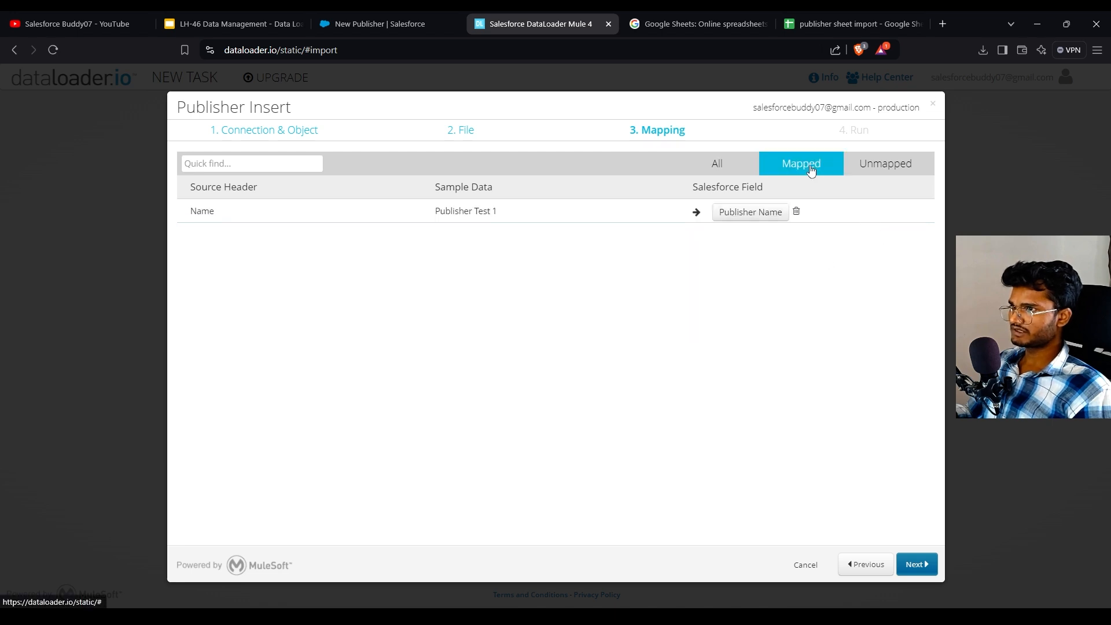
{"action": "left_click", "coordinate": [747, 168]}
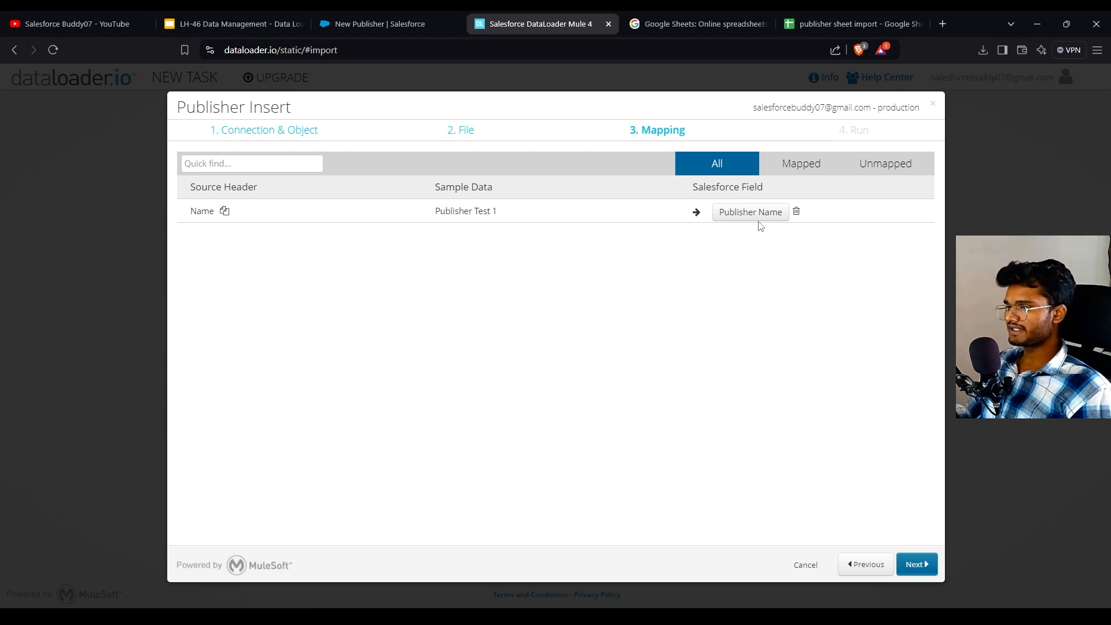
{"action": "left_click", "coordinate": [922, 569]}
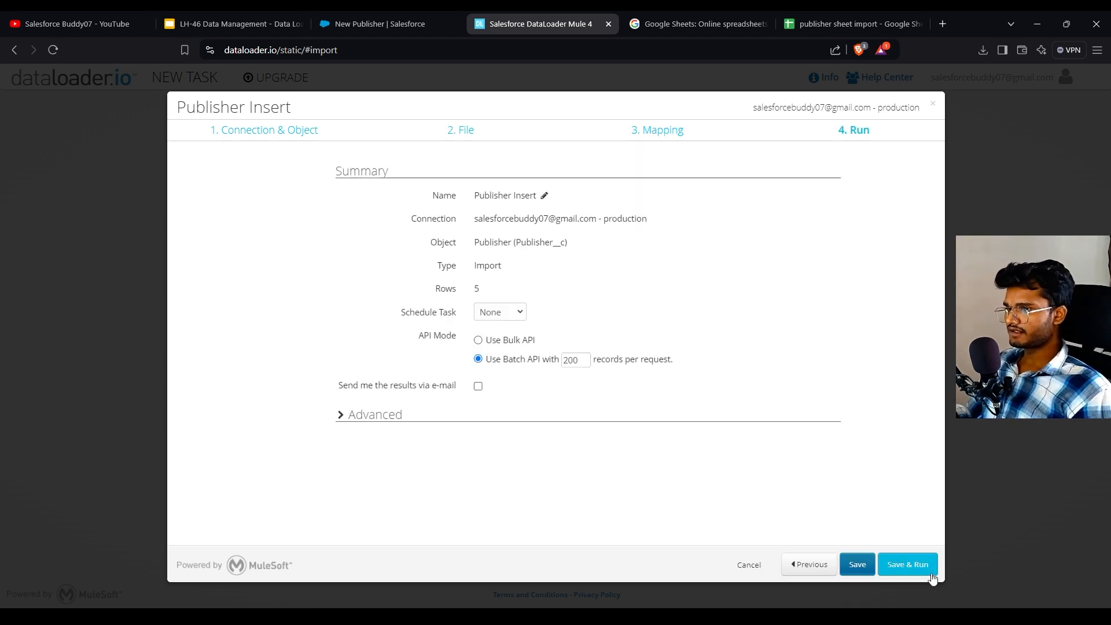
Review the task's schedule frequencies and advanced settings such as timeout and date format, keeping the schedule at None and the date format at MM/DD/YYYY
{"action": "left_click", "coordinate": [501, 315]}
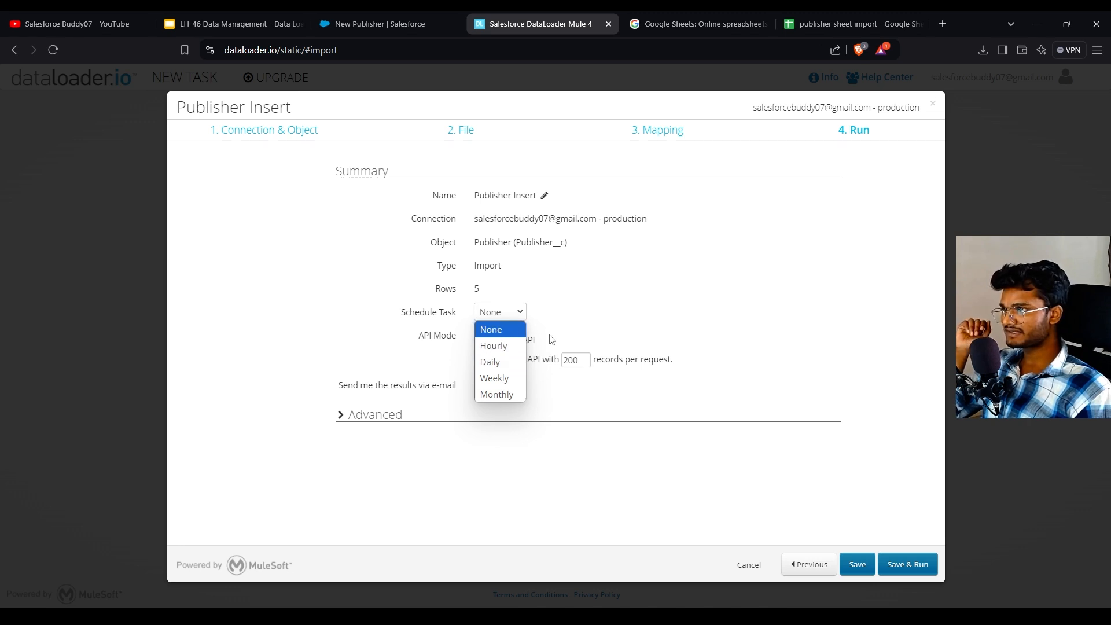
{"action": "left_click", "coordinate": [510, 330]}
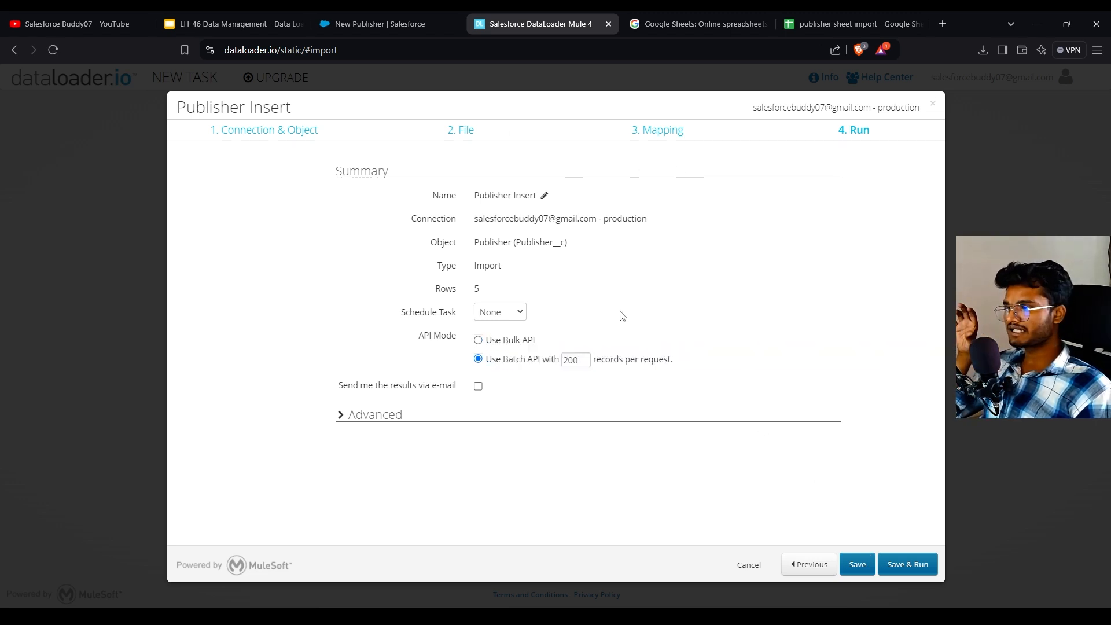
{"action": "left_click", "coordinate": [341, 416]}
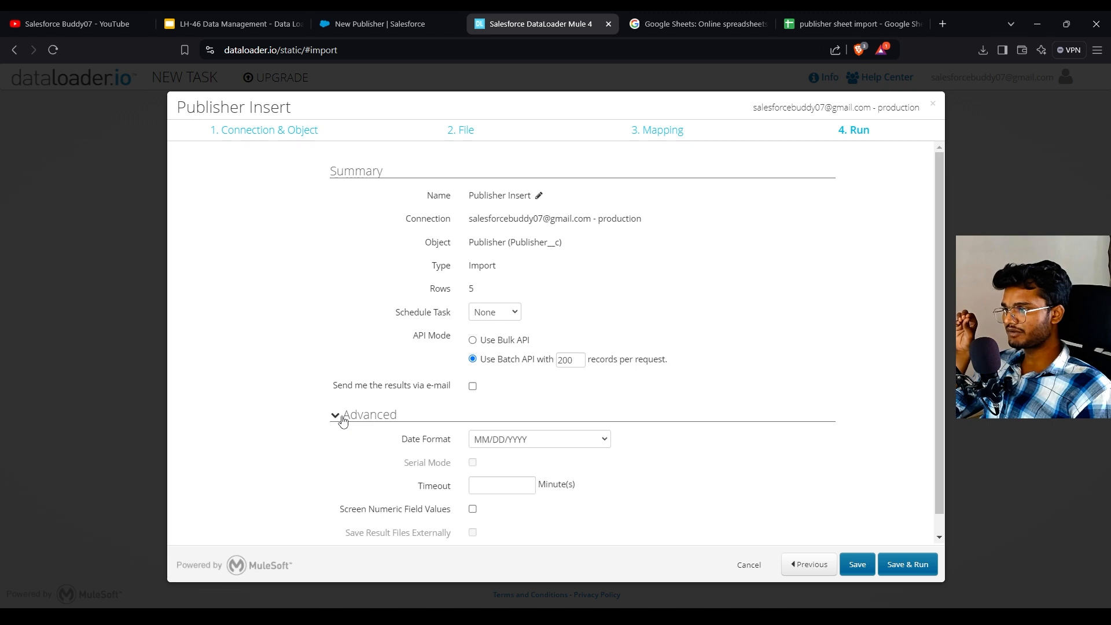
{"action": "left_click", "coordinate": [343, 419]}
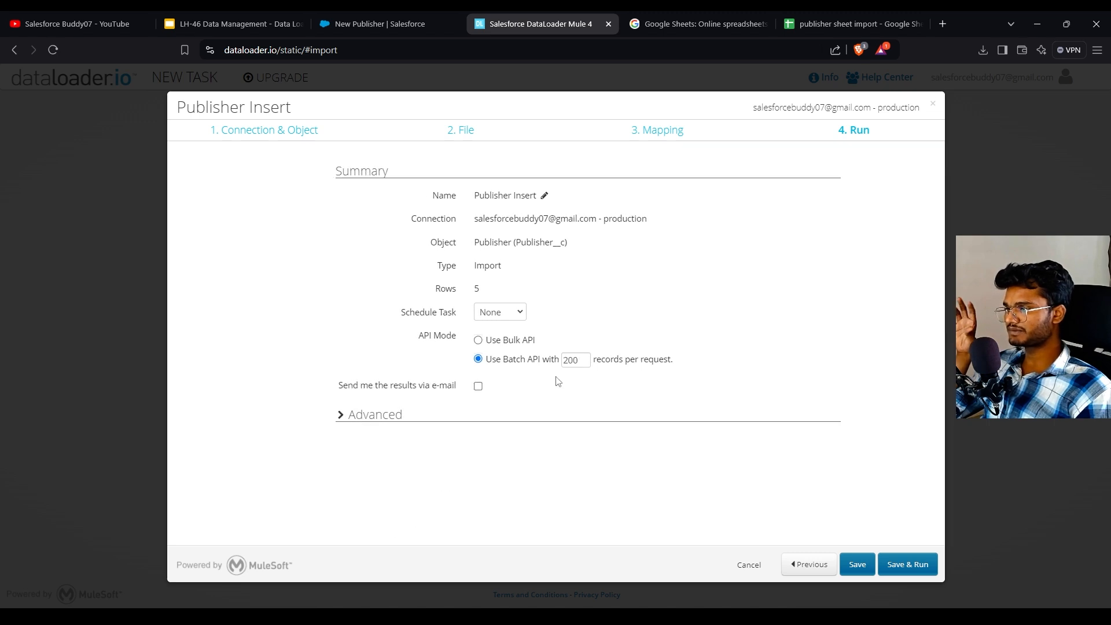
{"action": "left_click", "coordinate": [340, 417]}
{"action": "scroll", "coordinate": [411, 434], "scroll_direction": "down", "scroll_amount": 1}
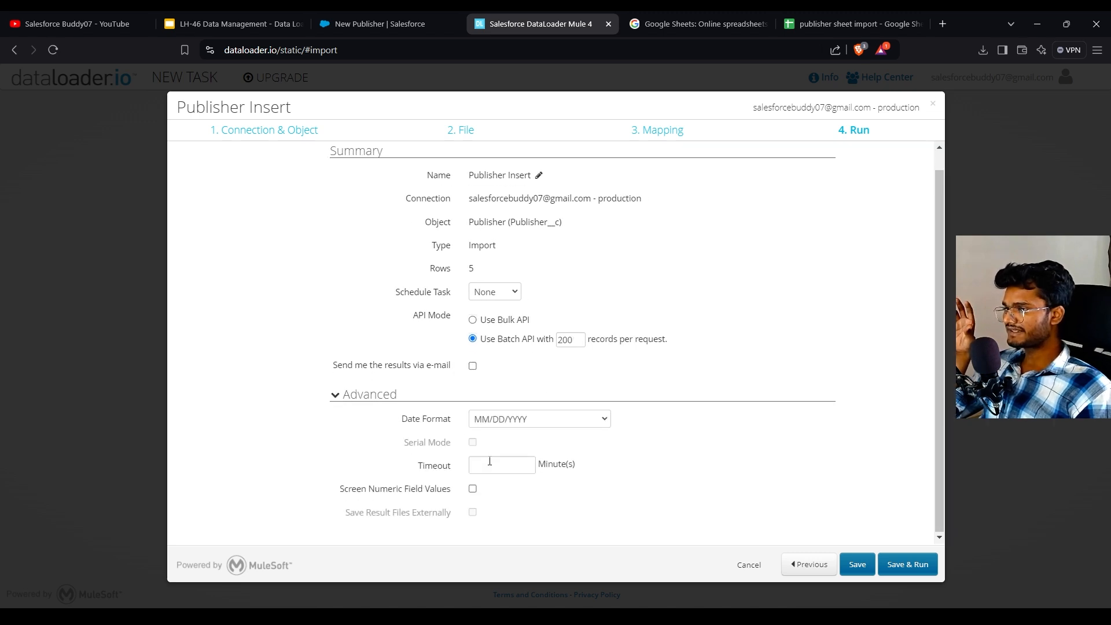
{"action": "left_click", "coordinate": [488, 463]}
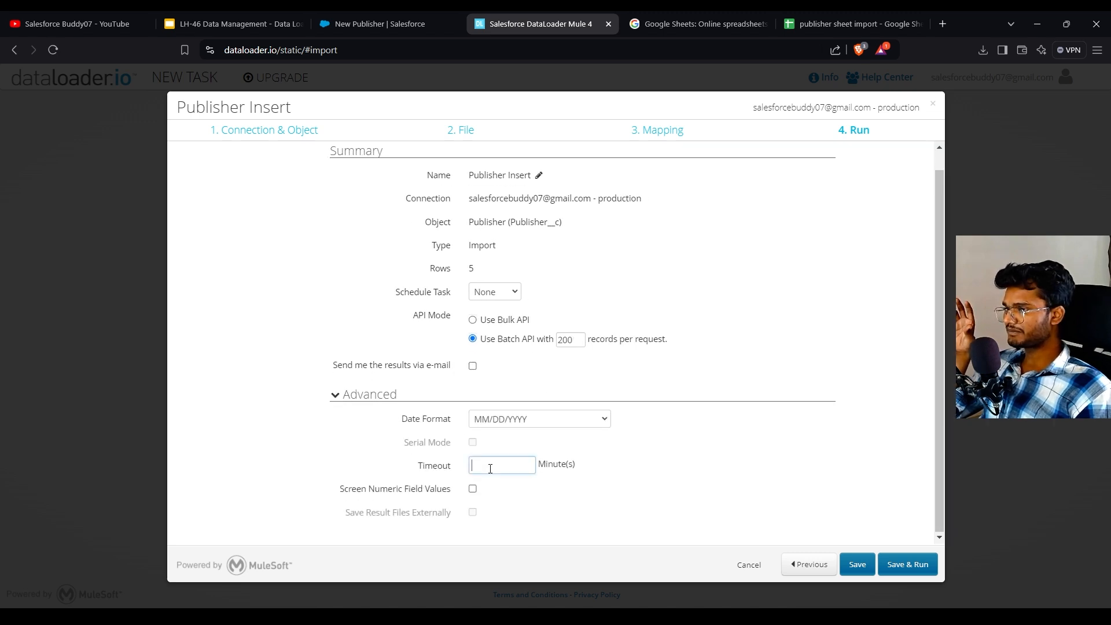
{"action": "left_click", "coordinate": [499, 419]}
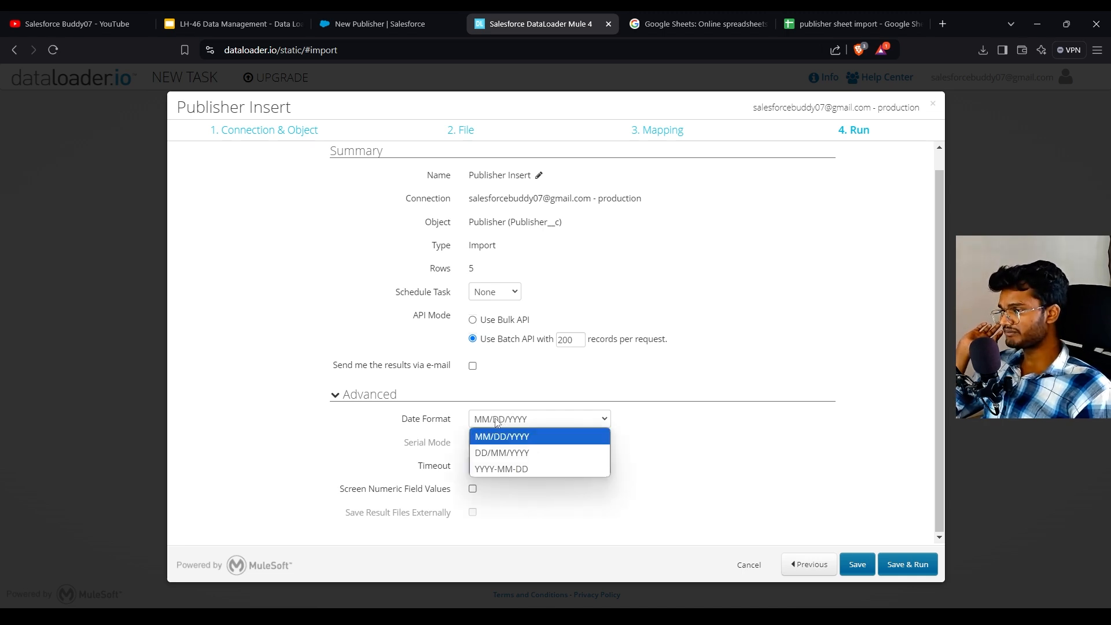
{"action": "left_click", "coordinate": [804, 461]}
{"action": "left_click", "coordinate": [556, 423]}
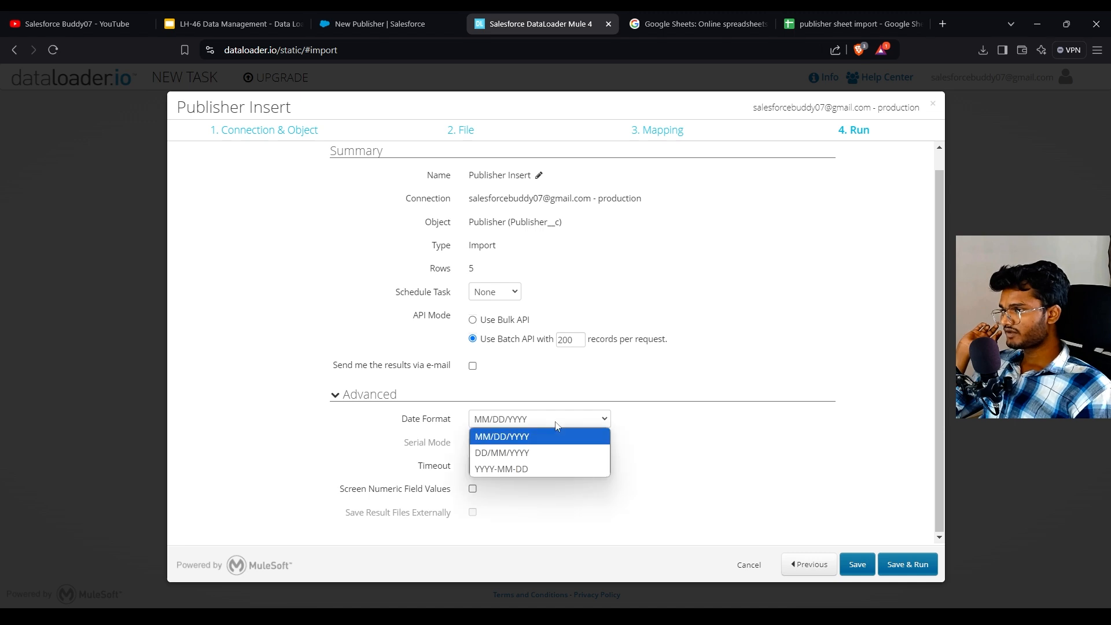
{"action": "left_click", "coordinate": [811, 409]}
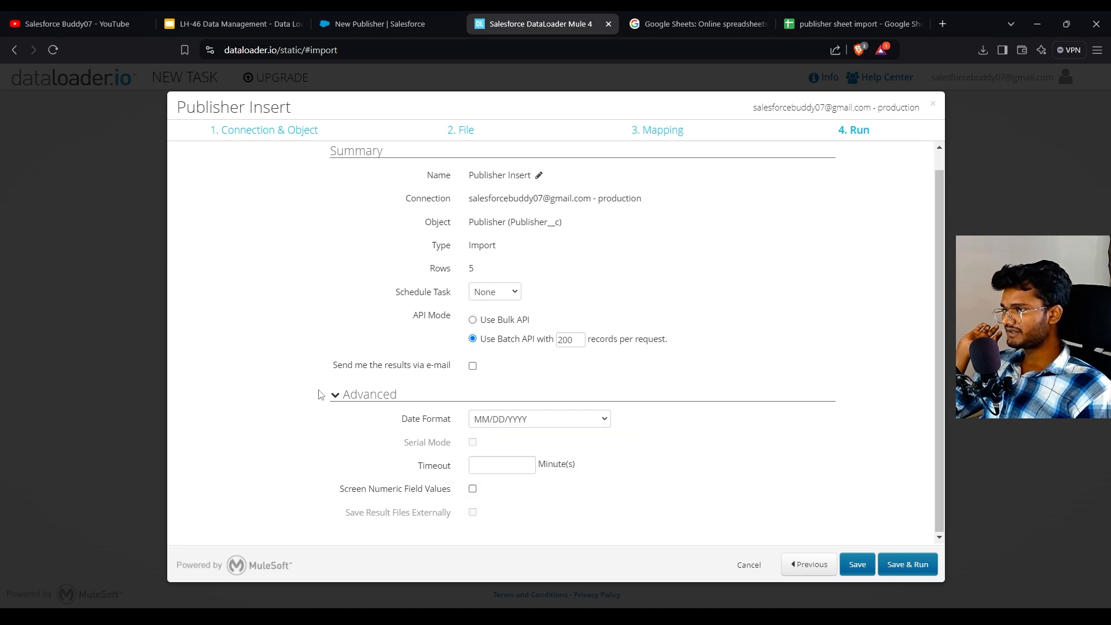
{"action": "left_click", "coordinate": [339, 397]}
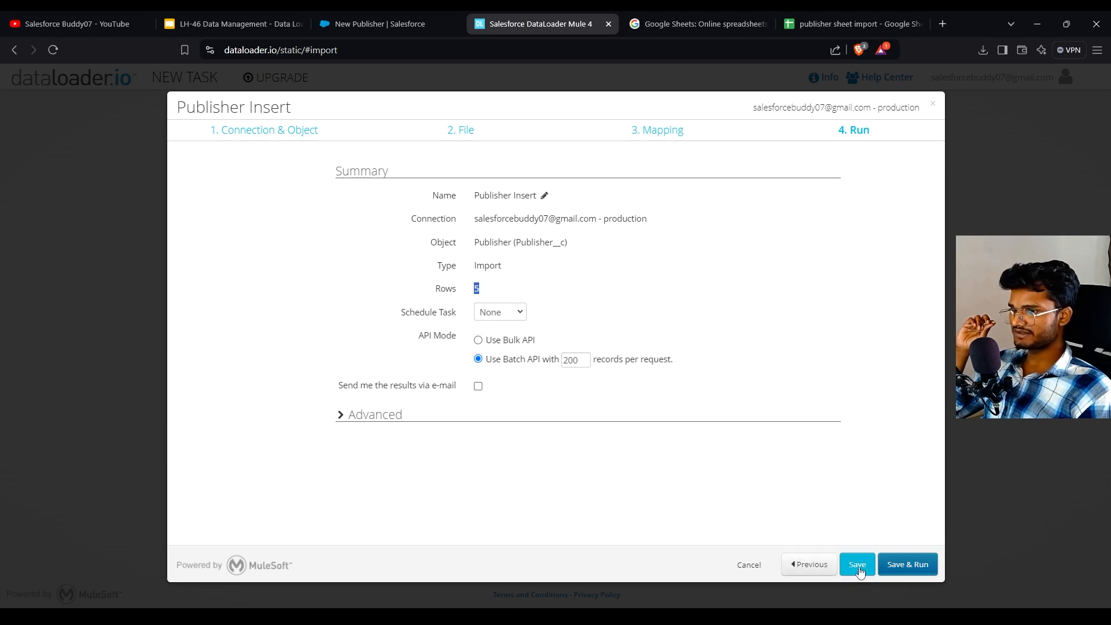
Save and run the Publisher Insert task, confirming the change to Salesforce data, and open its success file without saving it
{"action": "left_click", "coordinate": [894, 567]}
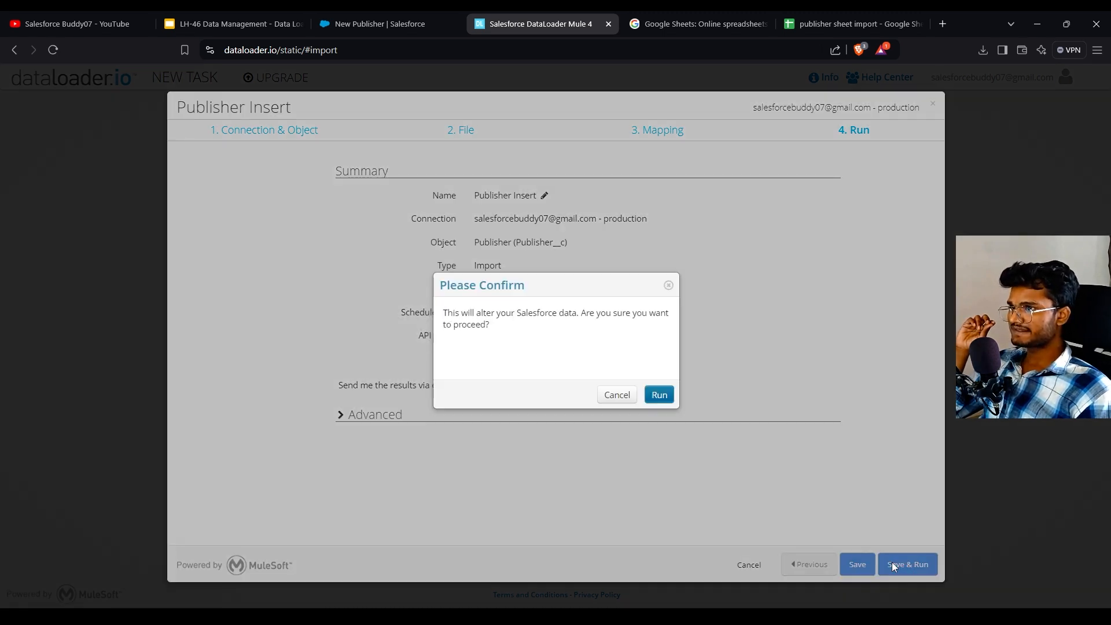
{"action": "left_click", "coordinate": [661, 394]}
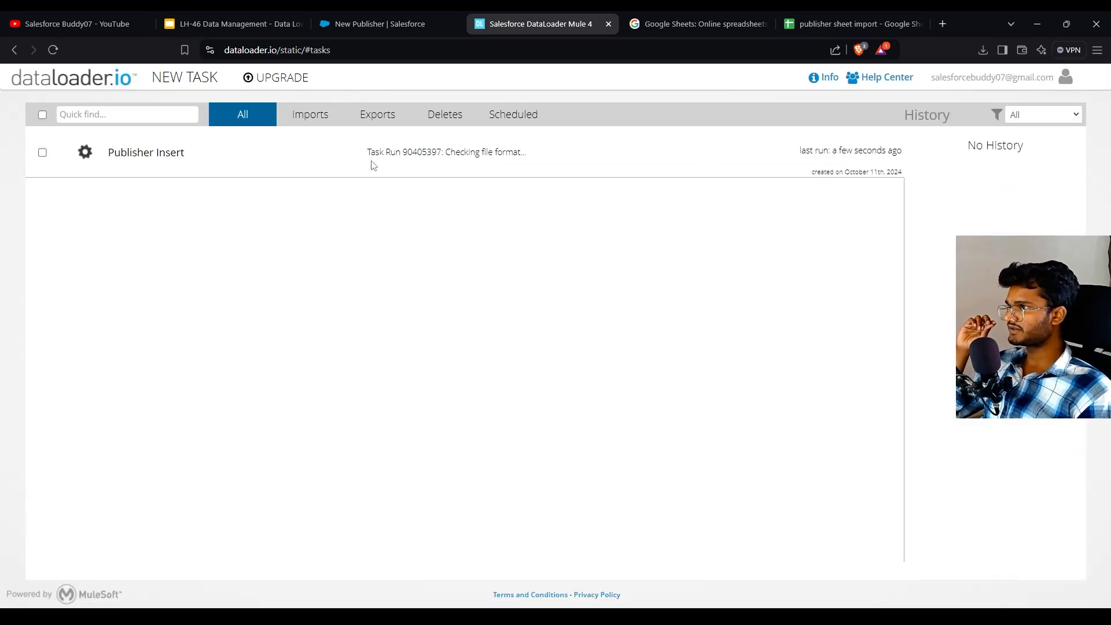
{"action": "left_click_drag", "start_coordinate": [449, 161], "coordinate": [559, 160]}
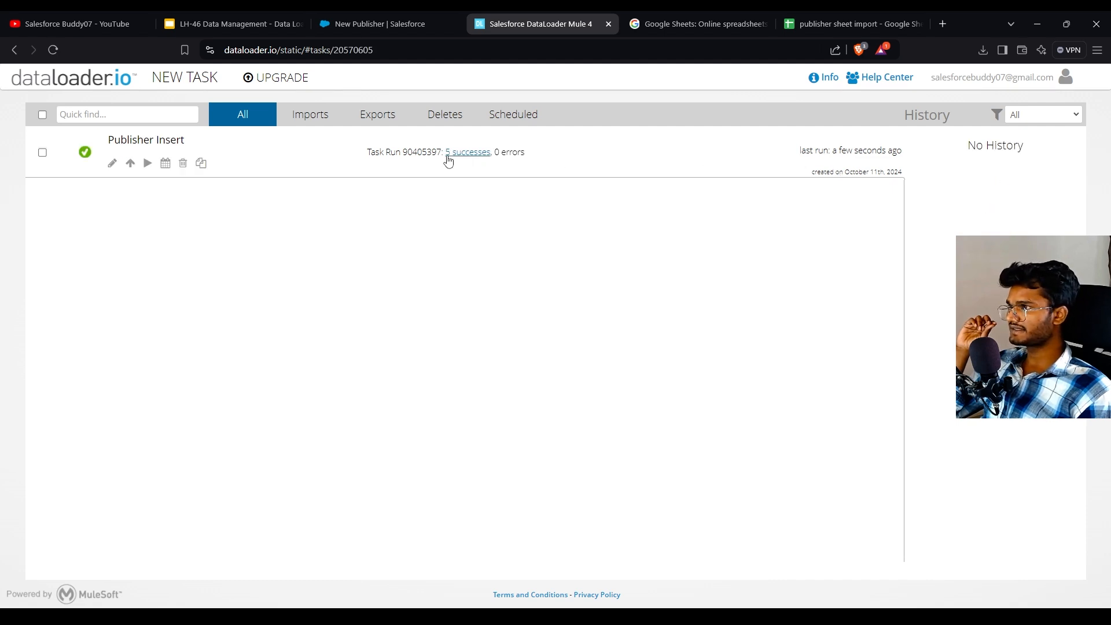
{"action": "left_click", "coordinate": [461, 162]}
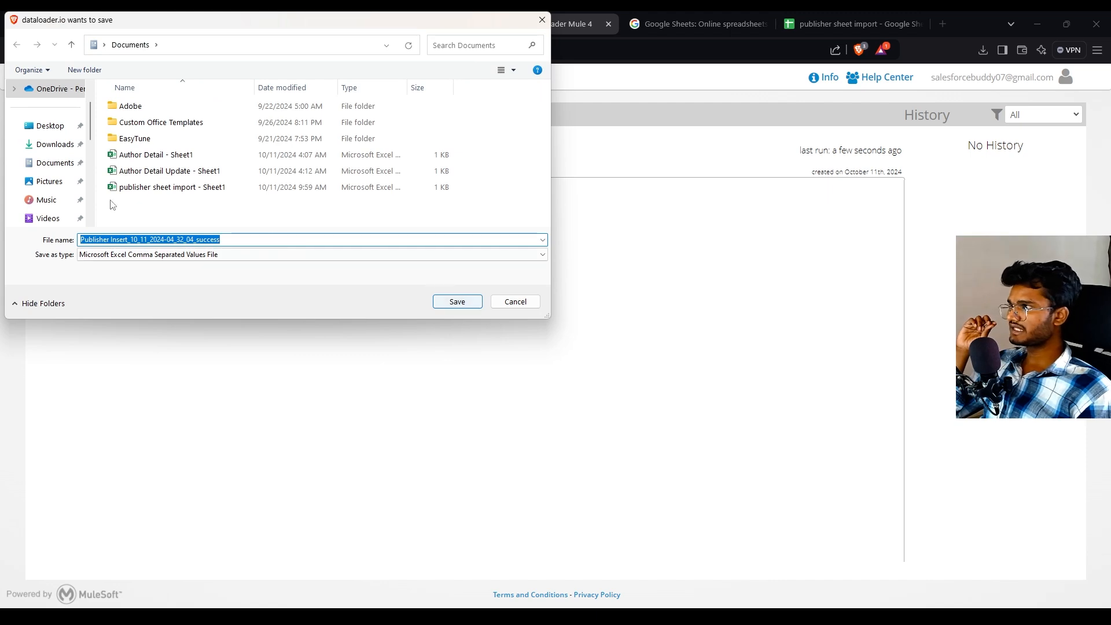
{"action": "left_click", "coordinate": [496, 303]}
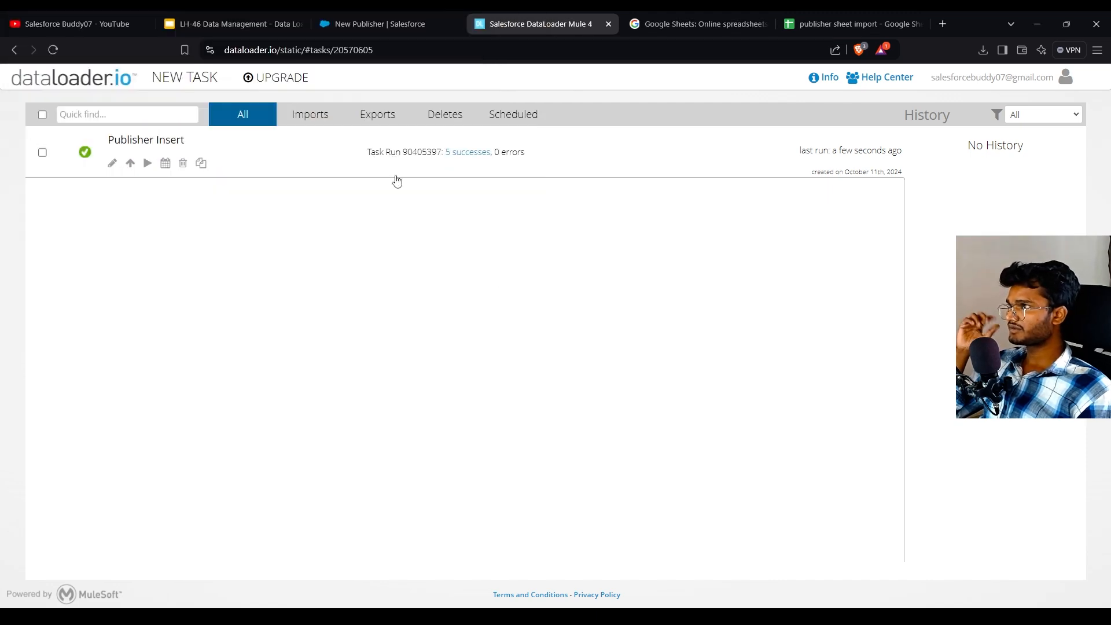
Switch to Salesforce, discard the empty New Publisher form, and check the imported records in the All list view of Publishers
{"action": "left_click", "coordinate": [328, 18]}
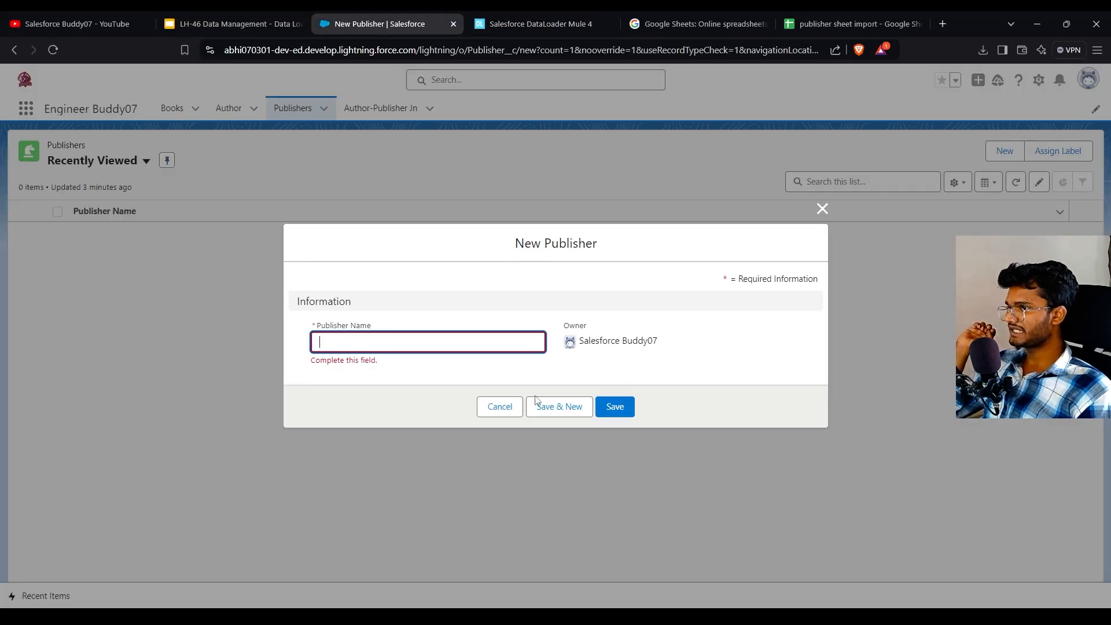
{"action": "left_click", "coordinate": [501, 405]}
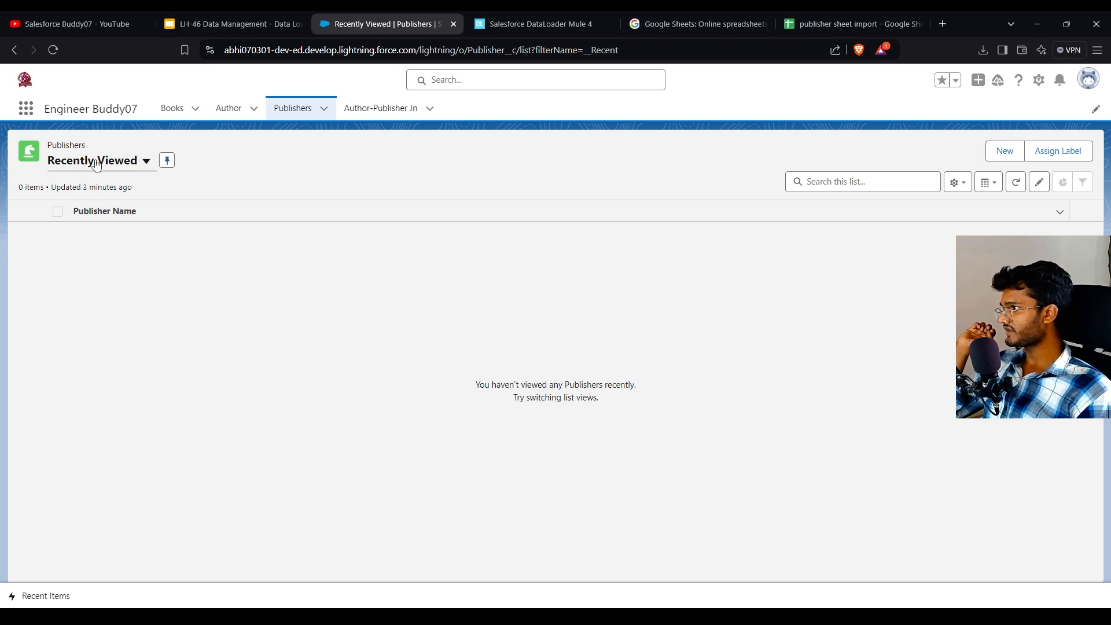
{"action": "left_click", "coordinate": [97, 164]}
{"action": "left_click", "coordinate": [95, 208]}
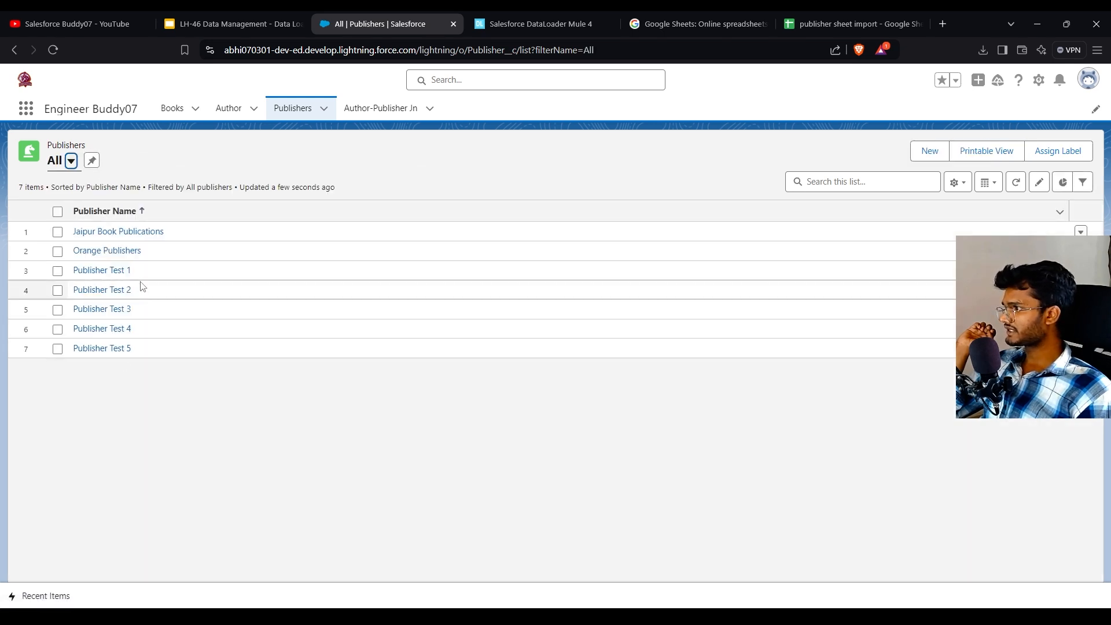
{"action": "left_click_drag", "start_coordinate": [146, 371], "coordinate": [109, 271]}
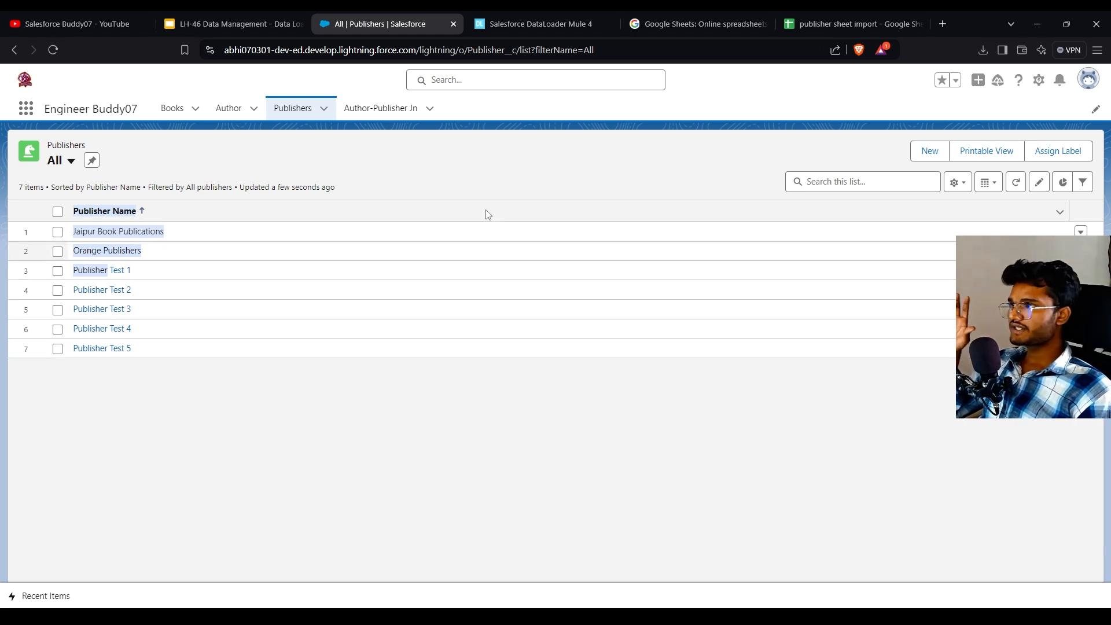
Switch to the publisher sheet import spreadsheet in Google Sheets and compare its Name rows with the imported records
{"action": "left_click", "coordinate": [504, 21]}
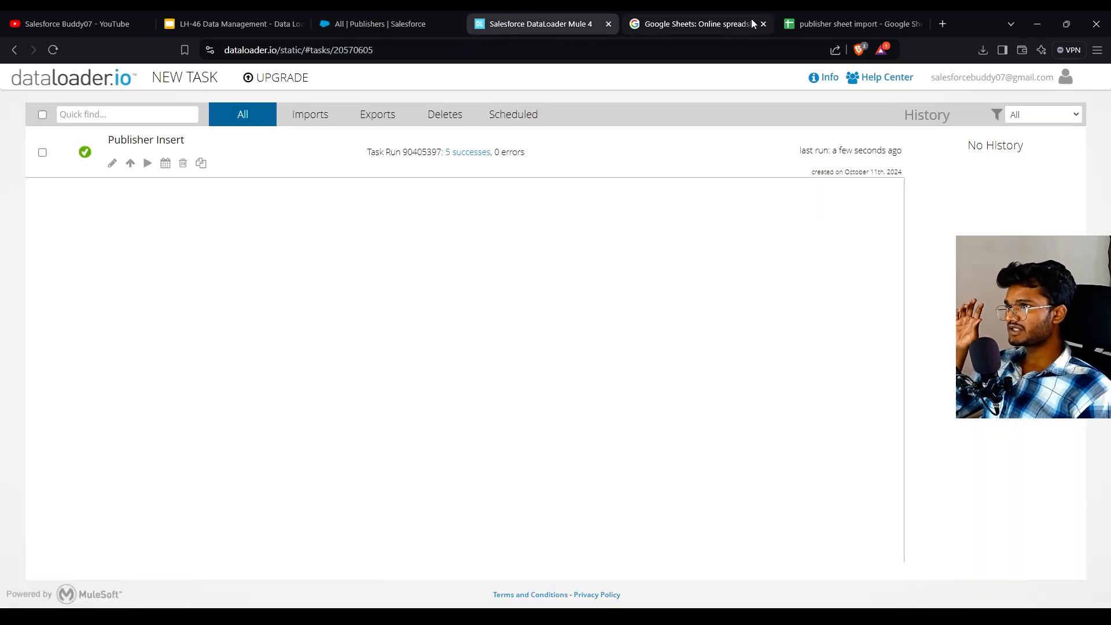
{"action": "left_click", "coordinate": [831, 23]}
{"action": "left_click", "coordinate": [145, 197]}
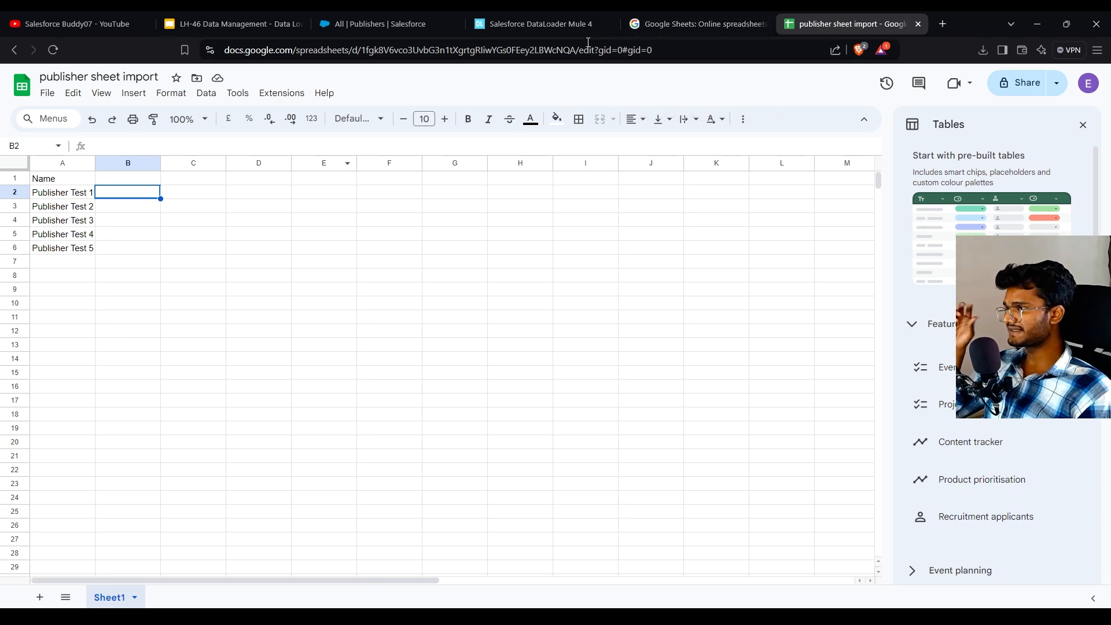
Switch to Salesforce and examine the Test Author records in the All list view of the Author object
{"action": "left_click", "coordinate": [400, 23]}
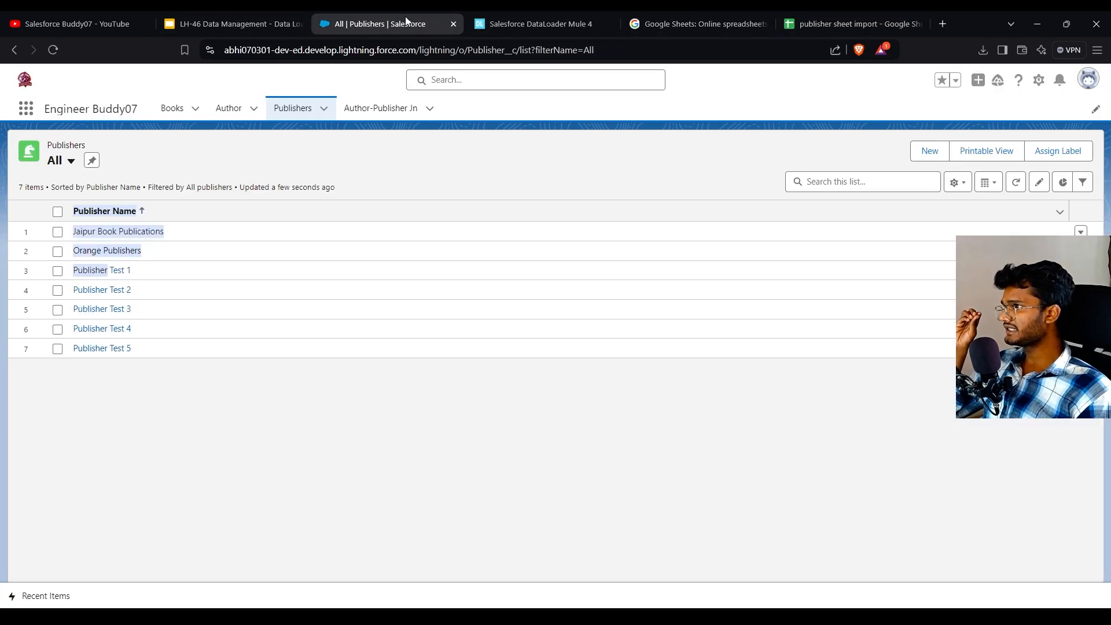
{"action": "left_click", "coordinate": [229, 109]}
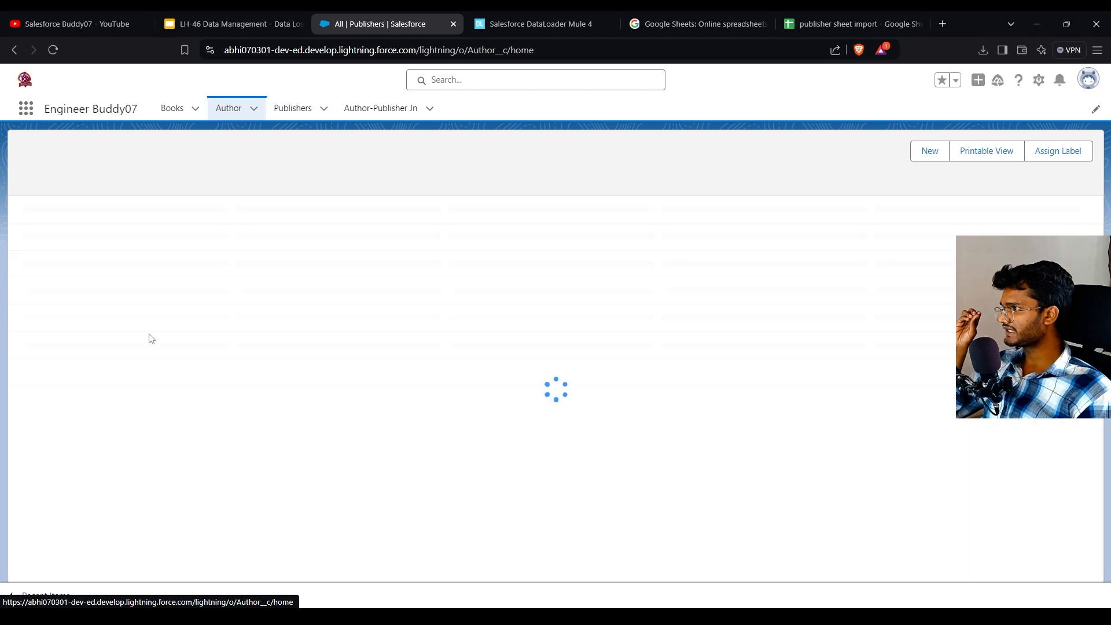
{"action": "left_click", "coordinate": [129, 164]}
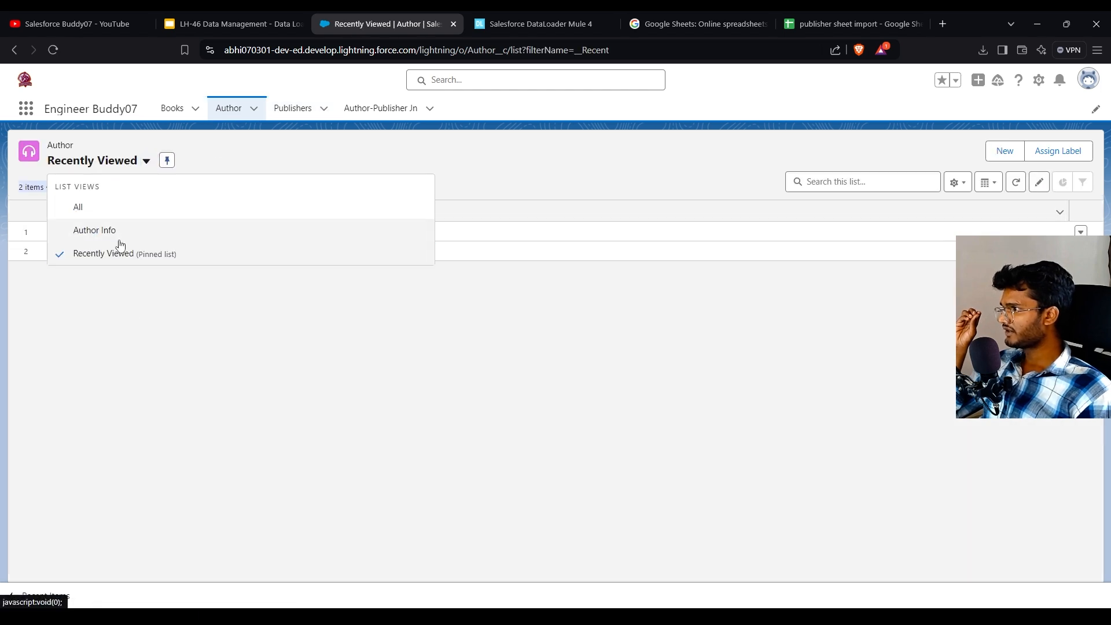
{"action": "left_click", "coordinate": [121, 209]}
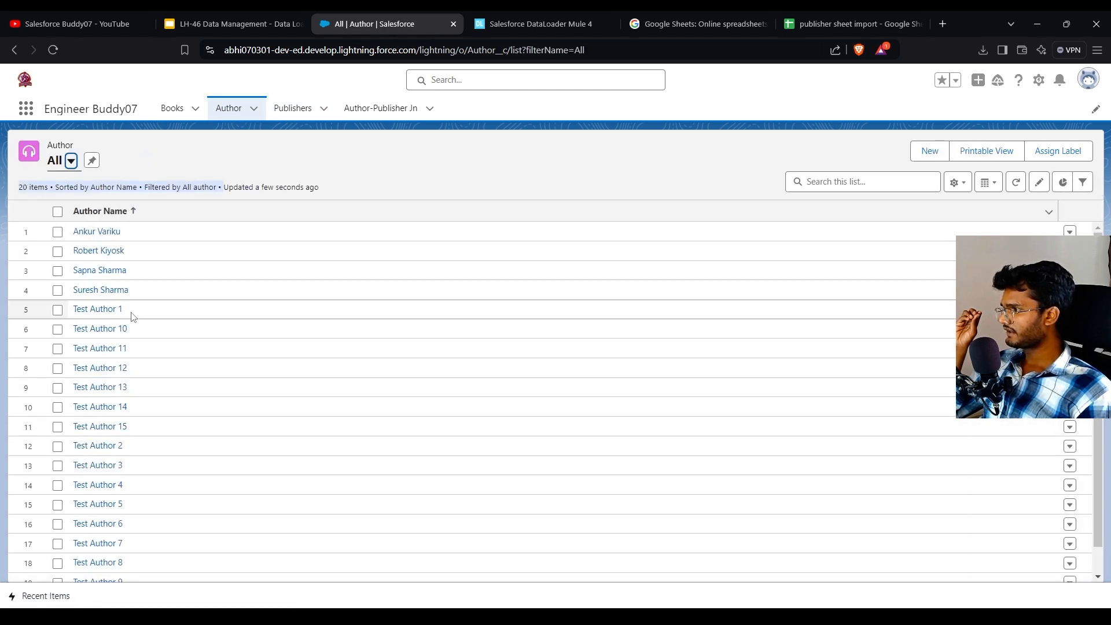
{"action": "left_click_drag", "start_coordinate": [132, 316], "coordinate": [166, 514]}
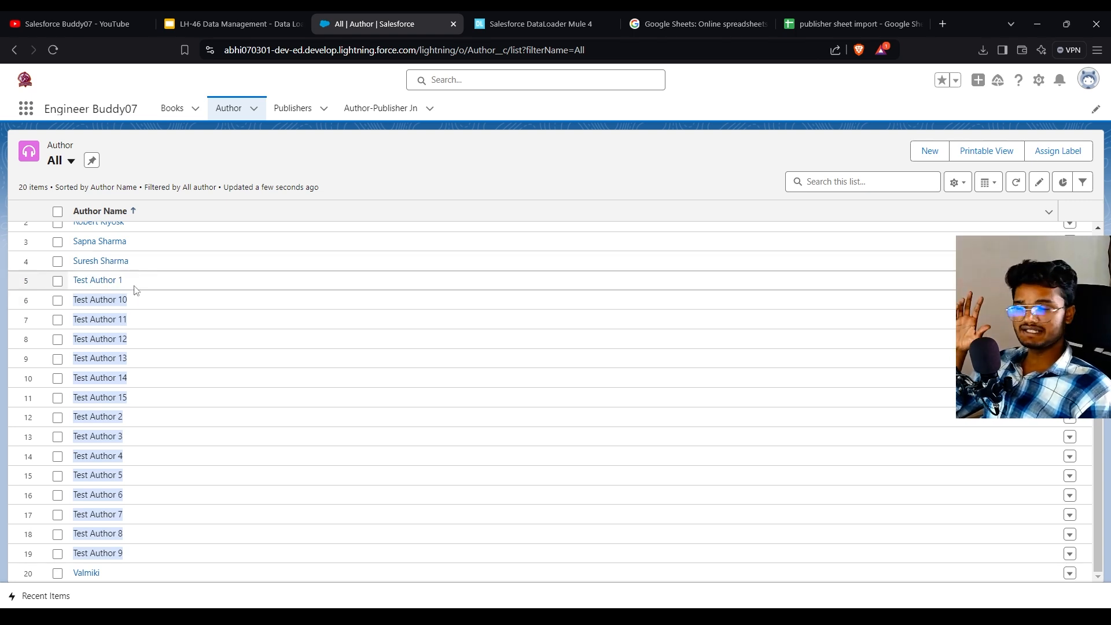
Switch to dataloader.io, look through the export and import task lists, and start a new export of the Author object up to field selection
{"action": "left_click", "coordinate": [567, 27]}
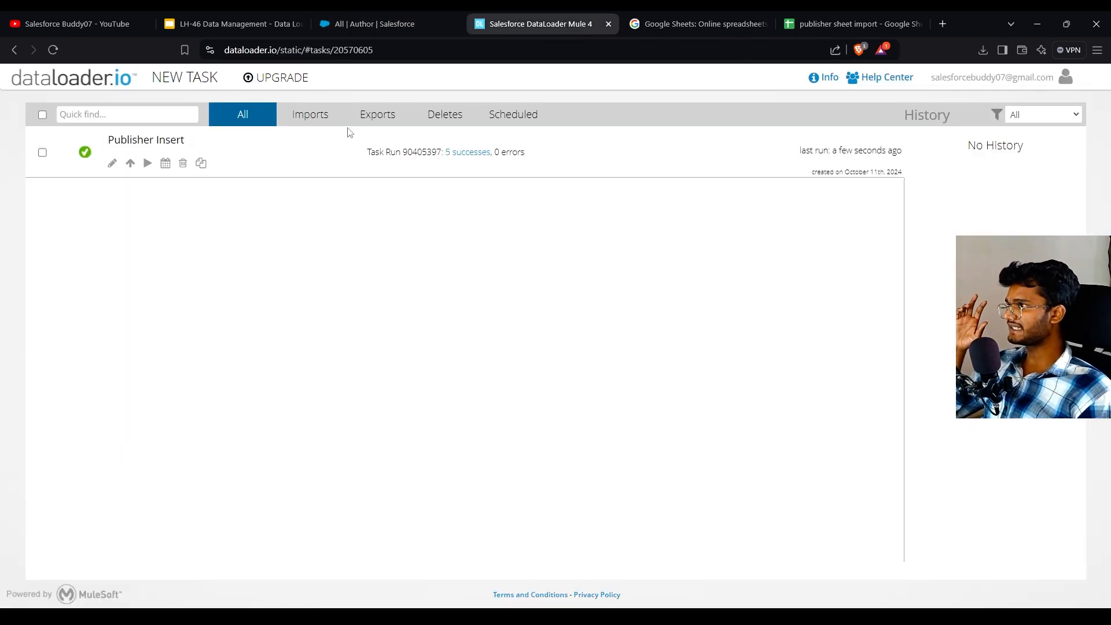
{"action": "left_click", "coordinate": [383, 124]}
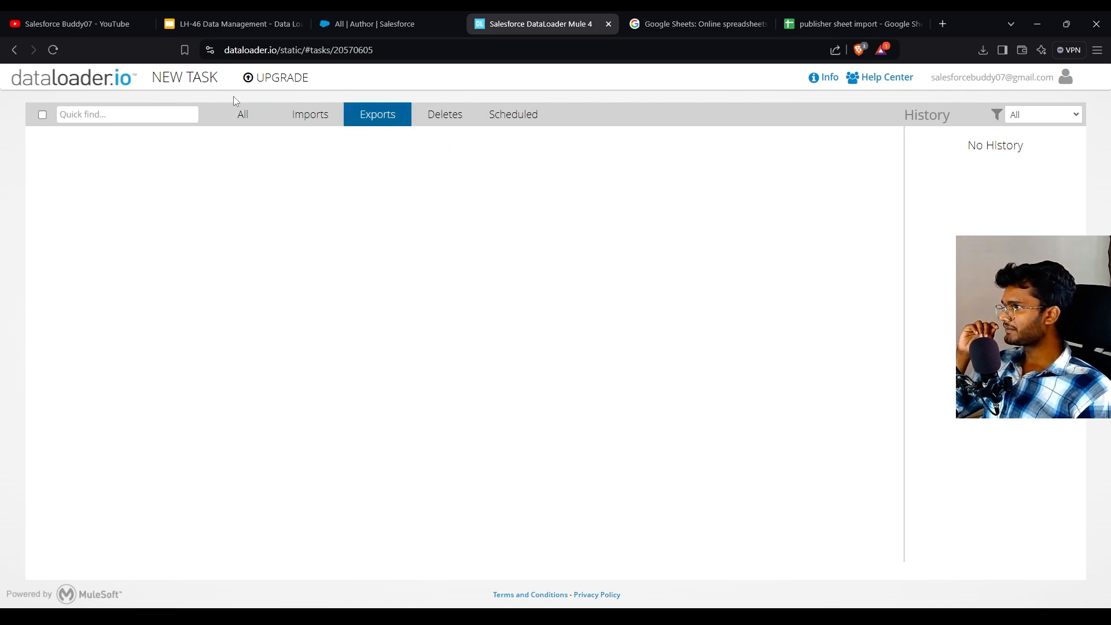
{"action": "left_click", "coordinate": [307, 115]}
{"action": "left_click", "coordinate": [246, 114]}
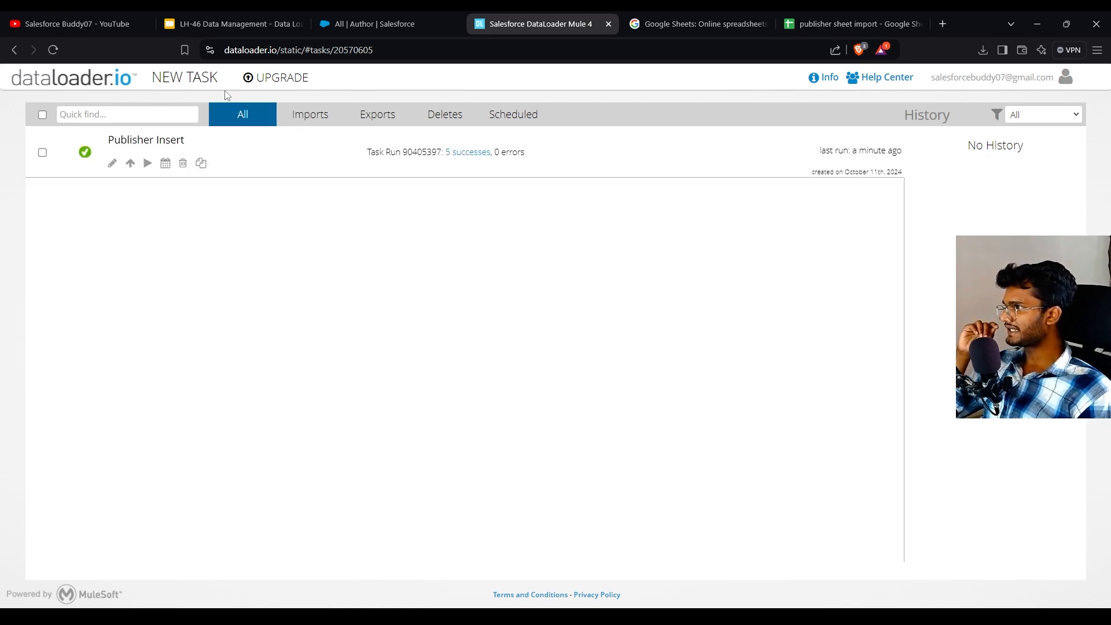
{"action": "left_click", "coordinate": [177, 79]}
{"action": "left_click", "coordinate": [183, 139]}
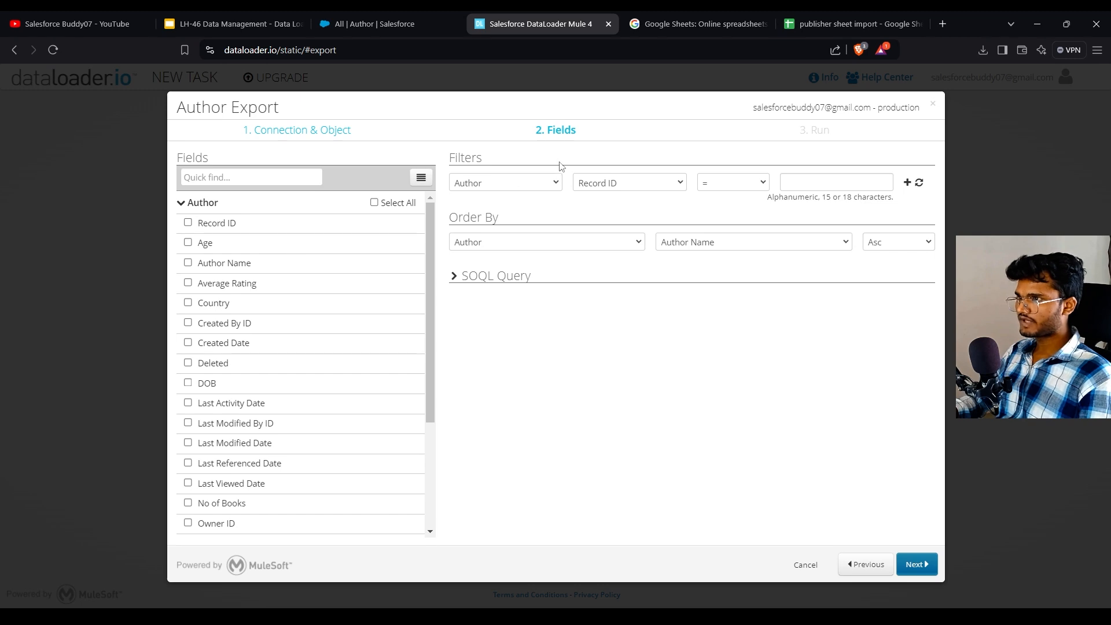
Switch to Salesforce, check how the Test Author records are named in the Author list, and return to dataloader.io
{"action": "left_click_drag", "start_coordinate": [482, 155], "coordinate": [431, 156]}
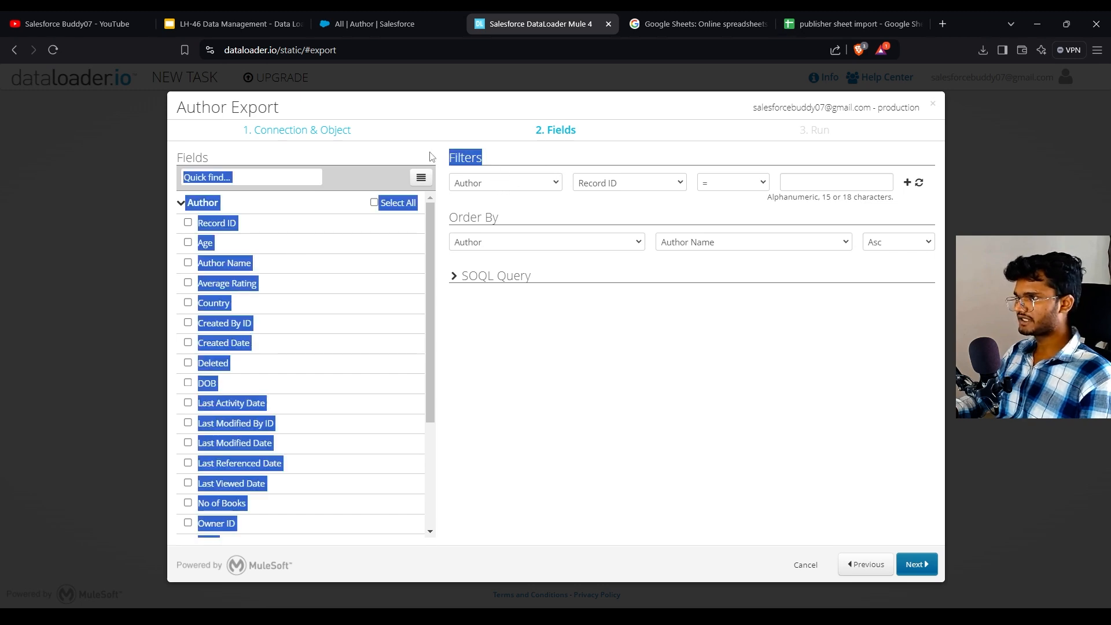
{"action": "left_click", "coordinate": [370, 24]}
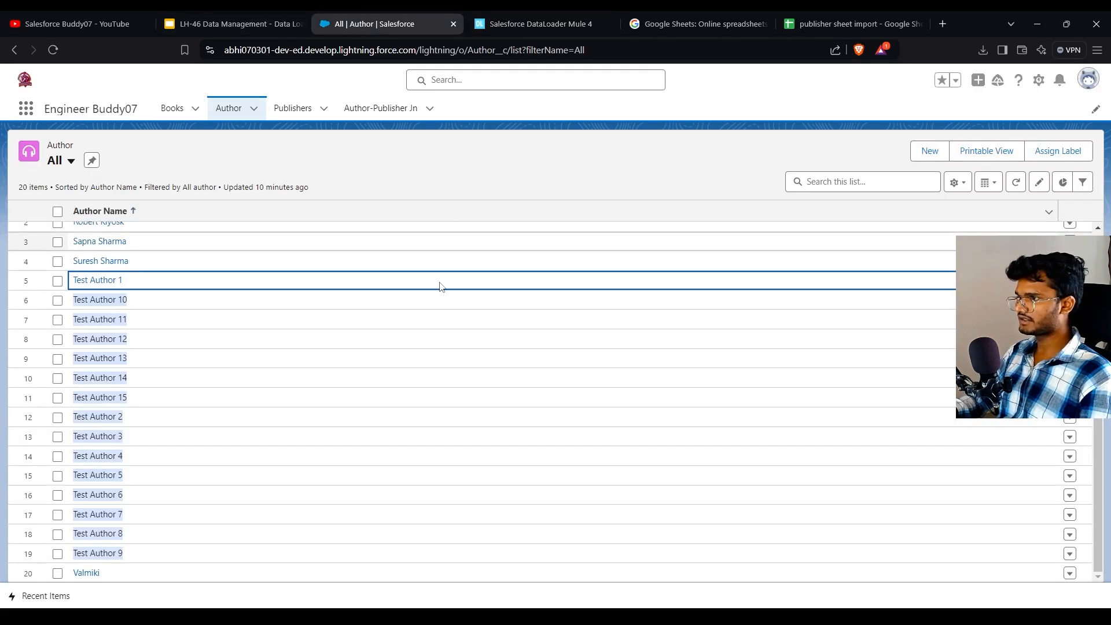
{"action": "left_click", "coordinate": [179, 298]}
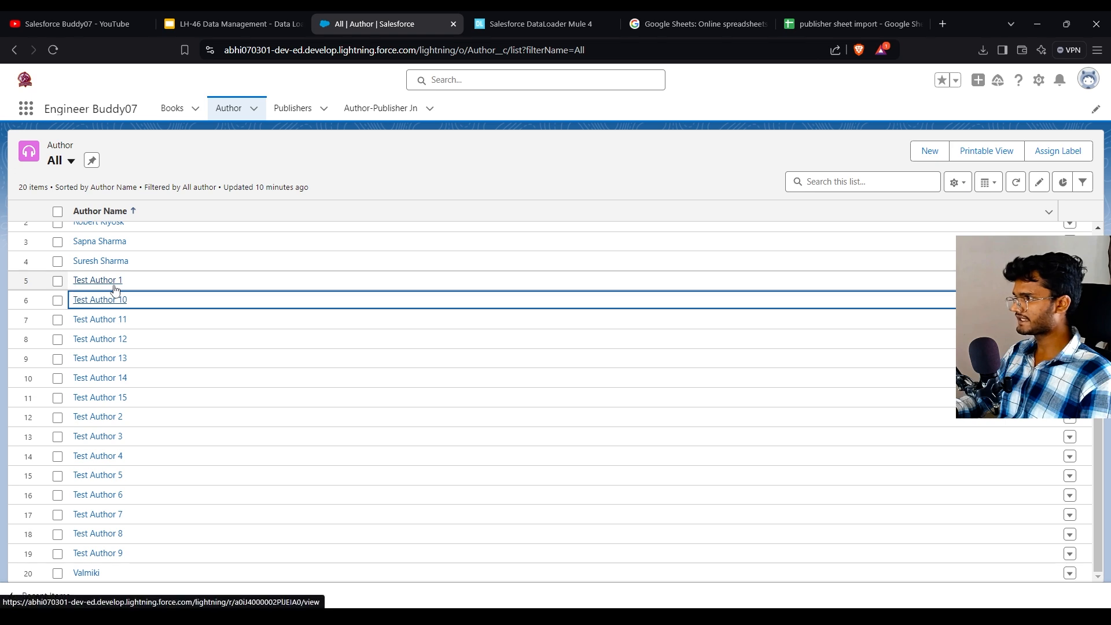
{"action": "left_click", "coordinate": [526, 22]}
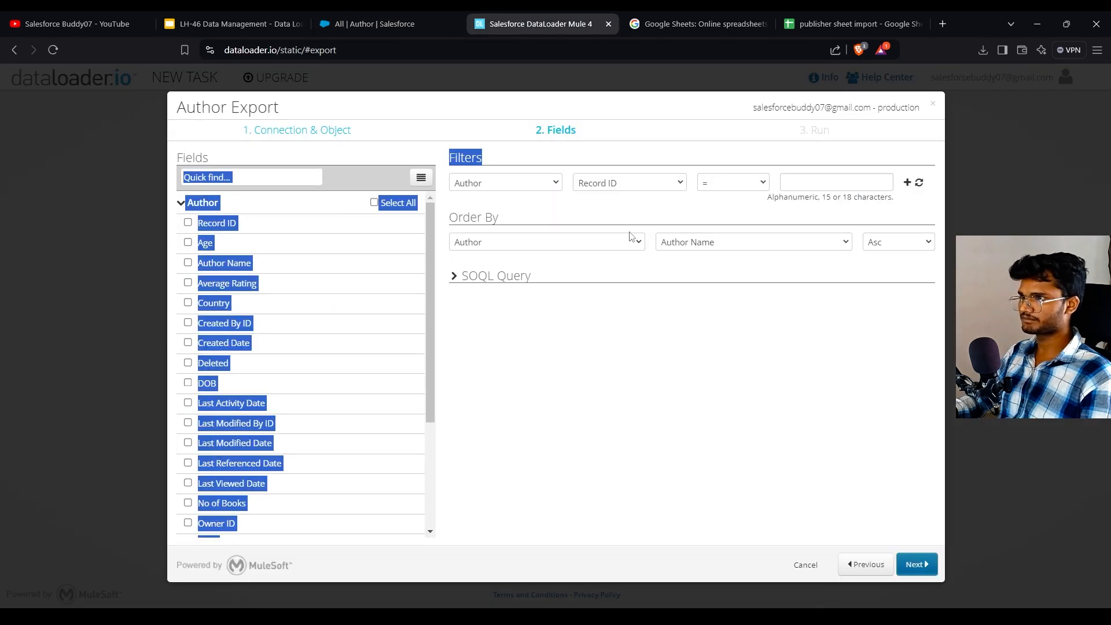
Set the export filter to Author Name starts with "Test Author"
{"action": "left_click", "coordinate": [629, 200]}
{"action": "left_click", "coordinate": [581, 184]}
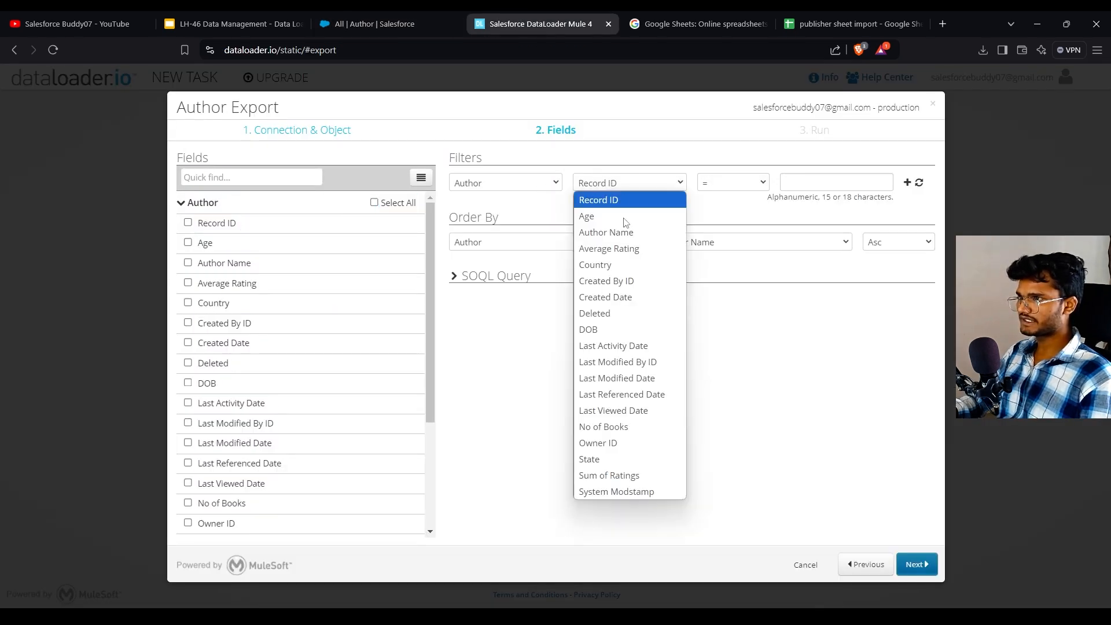
{"action": "left_click", "coordinate": [623, 231]}
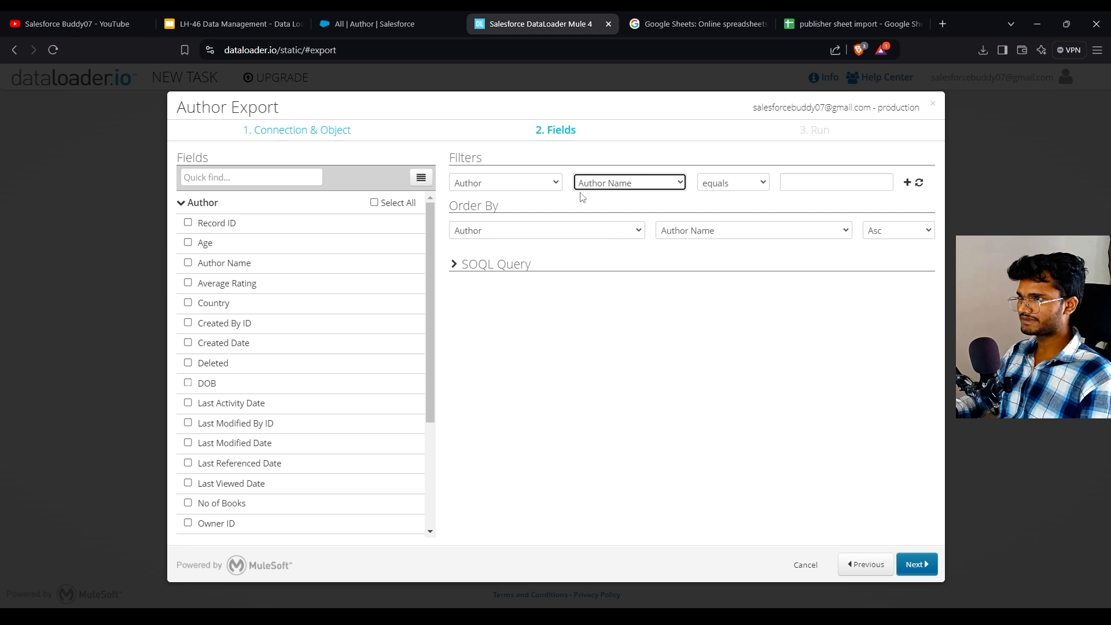
{"action": "left_click", "coordinate": [744, 189]}
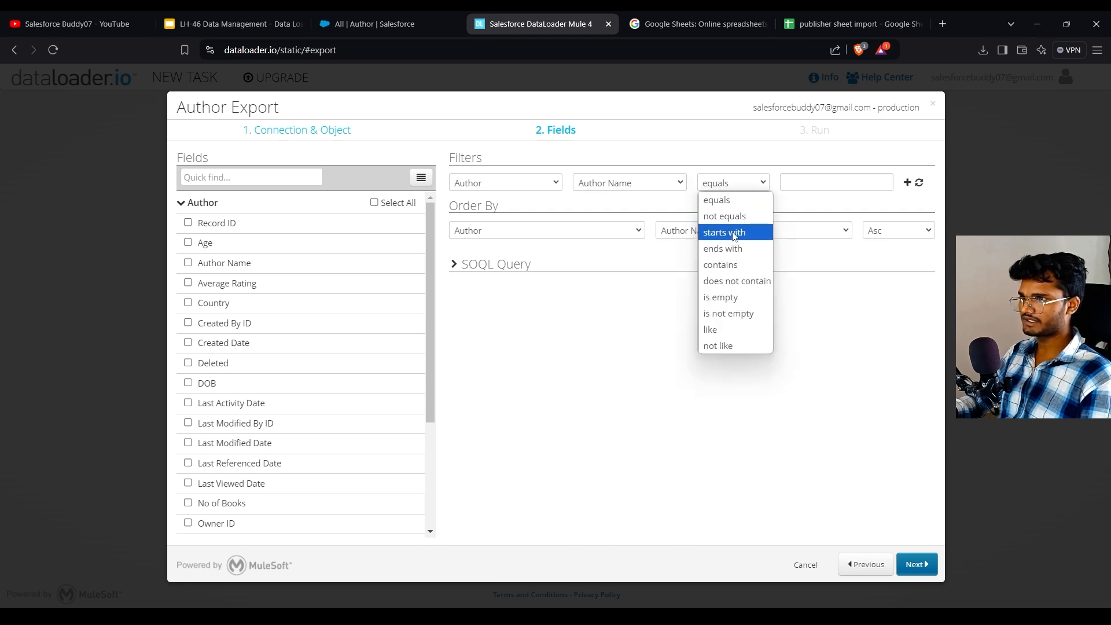
{"action": "left_click", "coordinate": [738, 231]}
{"action": "left_click", "coordinate": [796, 182]}
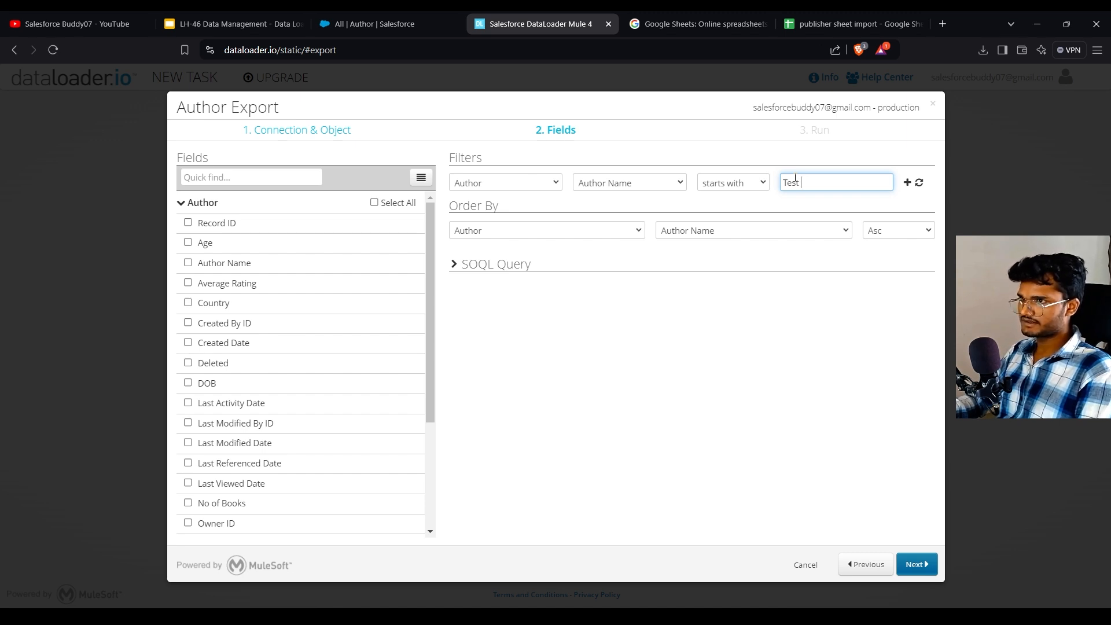
{"action": "type", "text": "Test Authoir="}
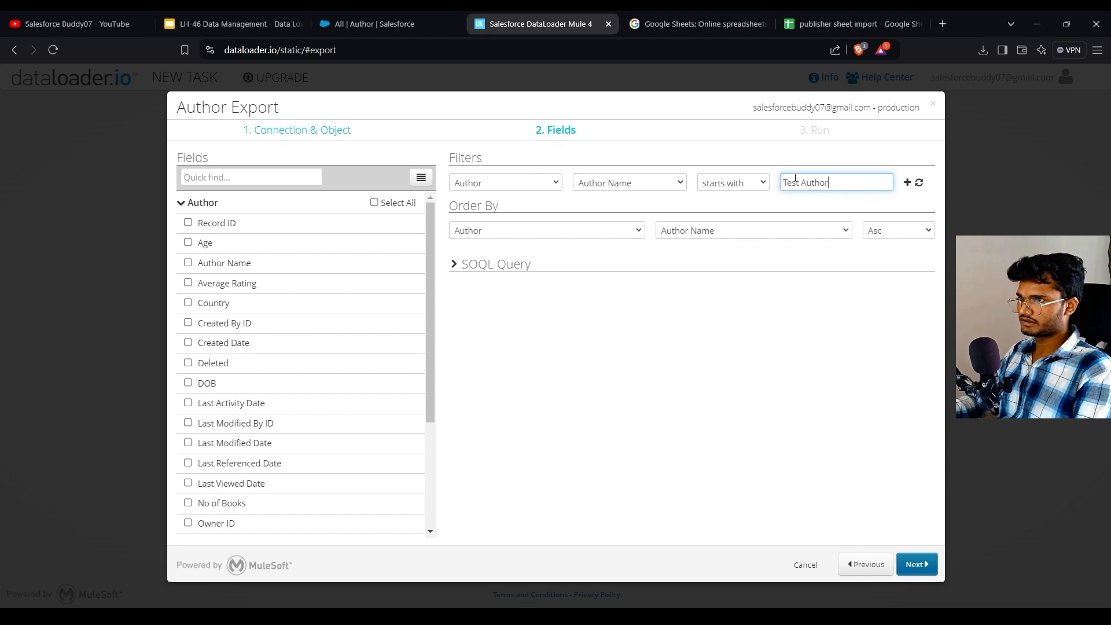
{"action": "left_click", "coordinate": [638, 328]}
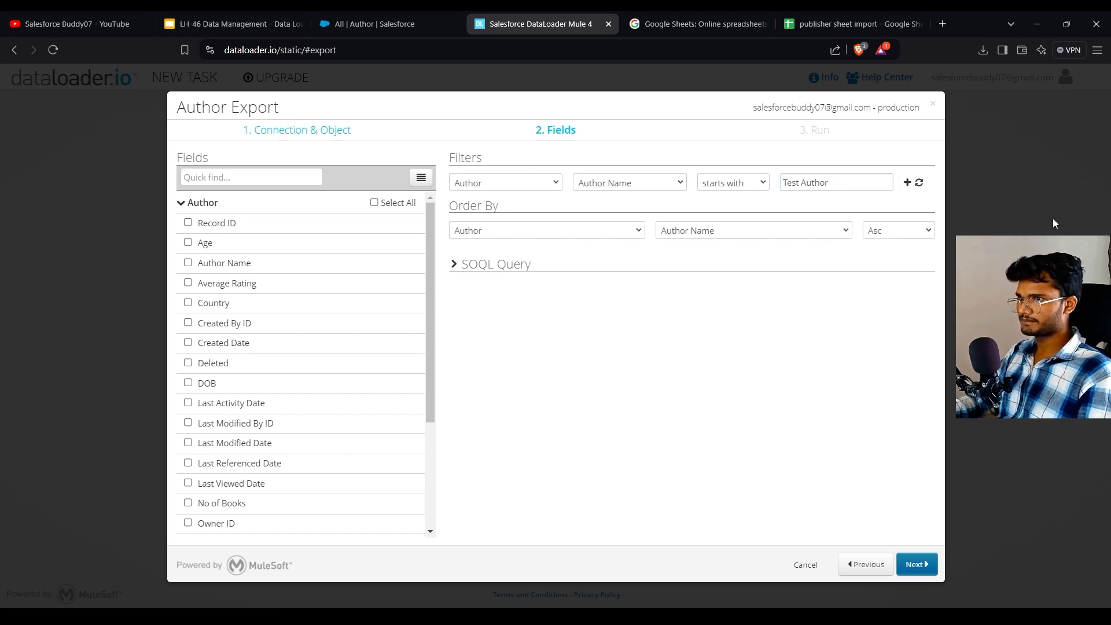
Select the Record ID and Author Name fields, apply the pending filter, and continue to the run summary
{"action": "left_click", "coordinate": [188, 222]}
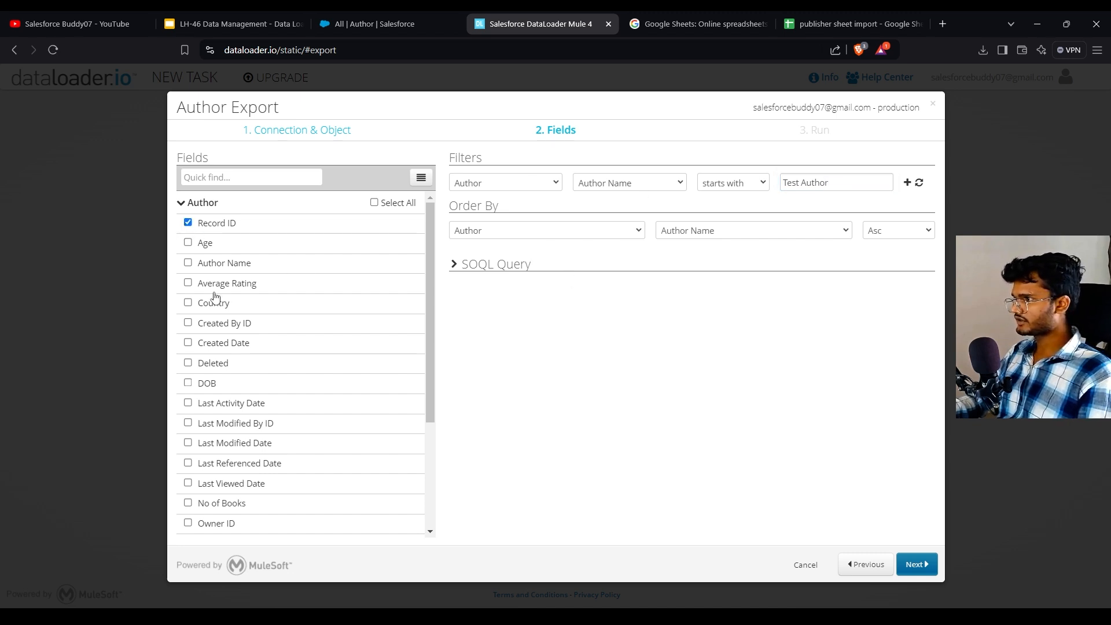
{"action": "left_click", "coordinate": [187, 262]}
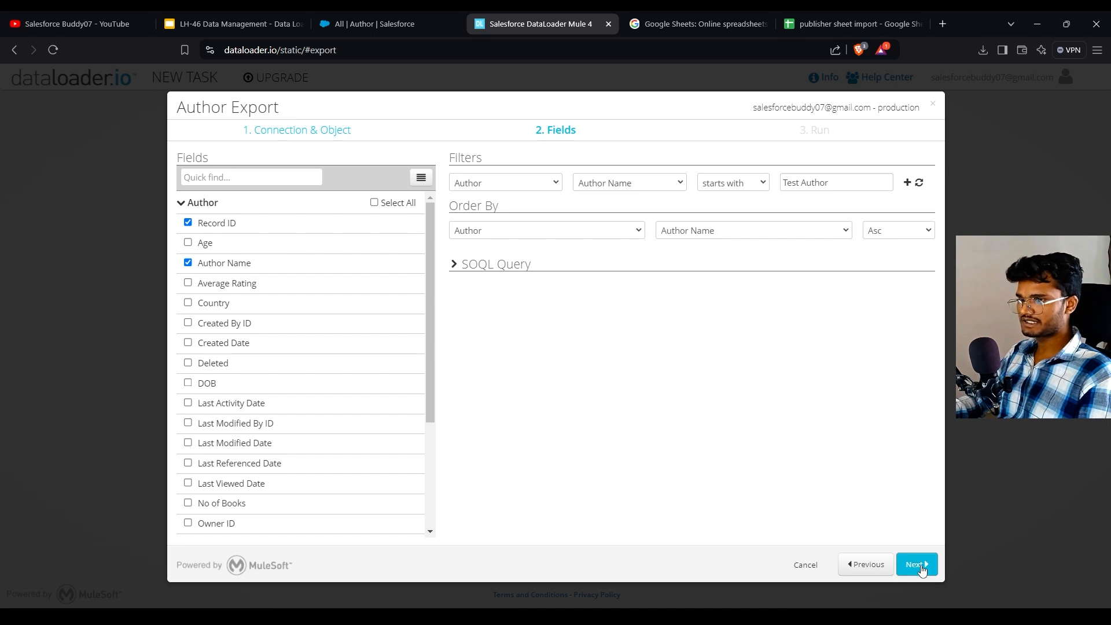
{"action": "left_click", "coordinate": [918, 564]}
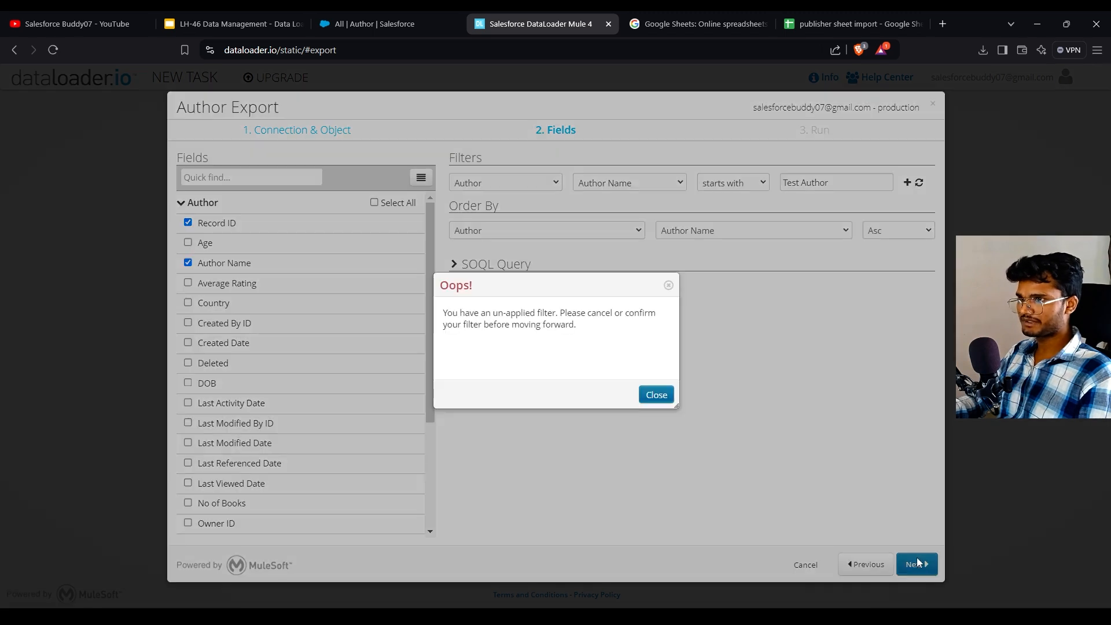
{"action": "left_click", "coordinate": [669, 285]}
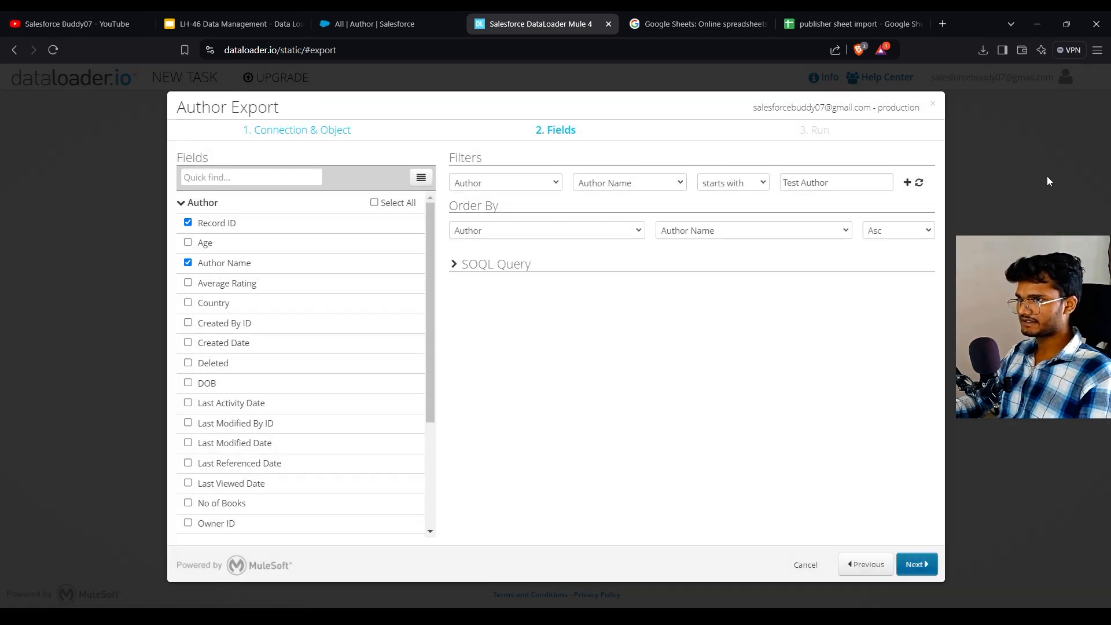
{"action": "left_click", "coordinate": [907, 182]}
{"action": "left_click", "coordinate": [917, 564]}
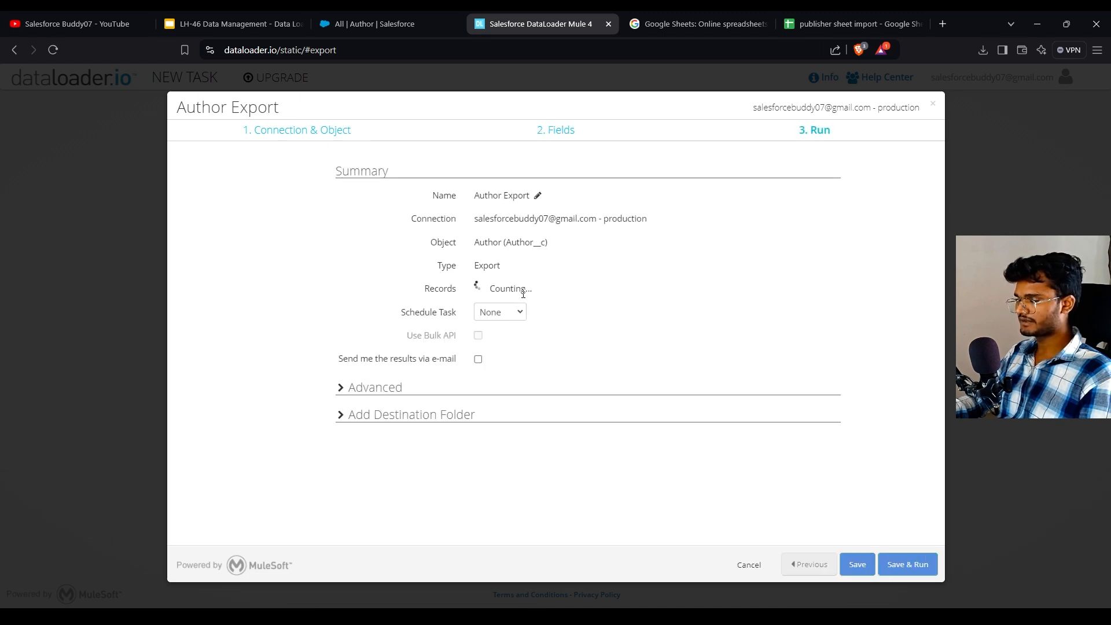
Save and run the Author export, and download its results to Documents as Author Export-10_11_2024-04_44_04
{"action": "left_click_drag", "start_coordinate": [494, 295], "coordinate": [470, 291]}
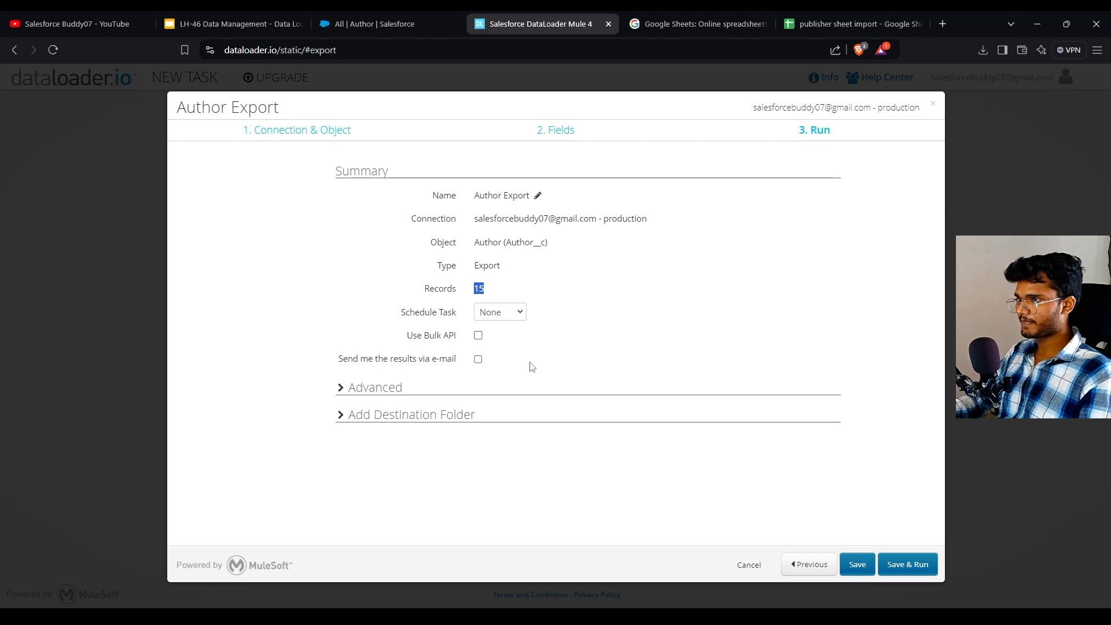
{"action": "left_click", "coordinate": [900, 570]}
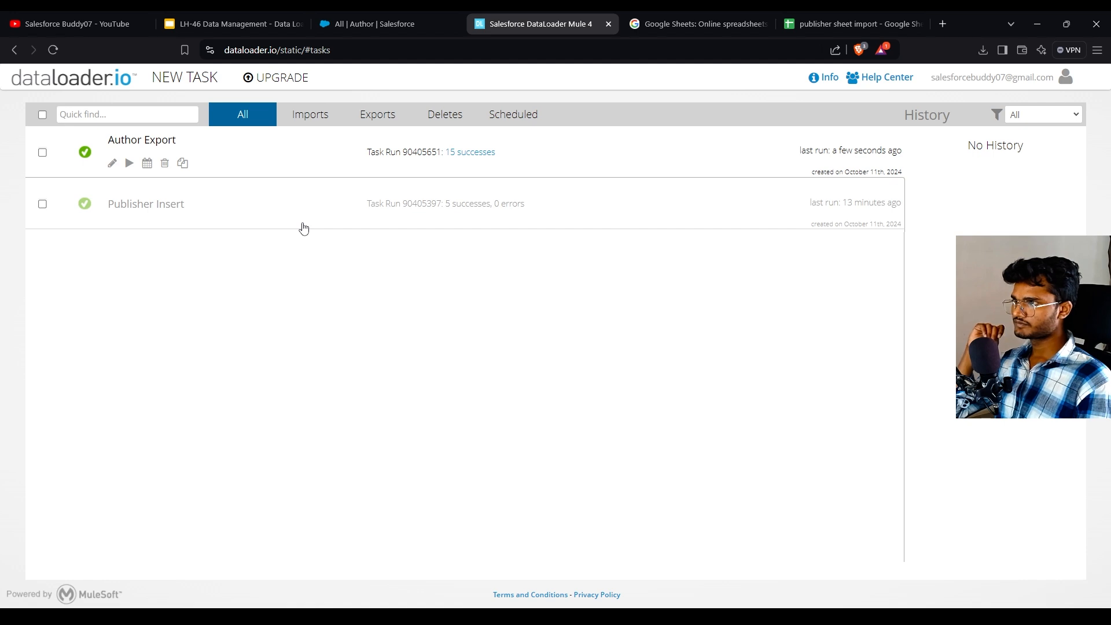
{"action": "left_click_drag", "start_coordinate": [503, 151], "coordinate": [367, 154]}
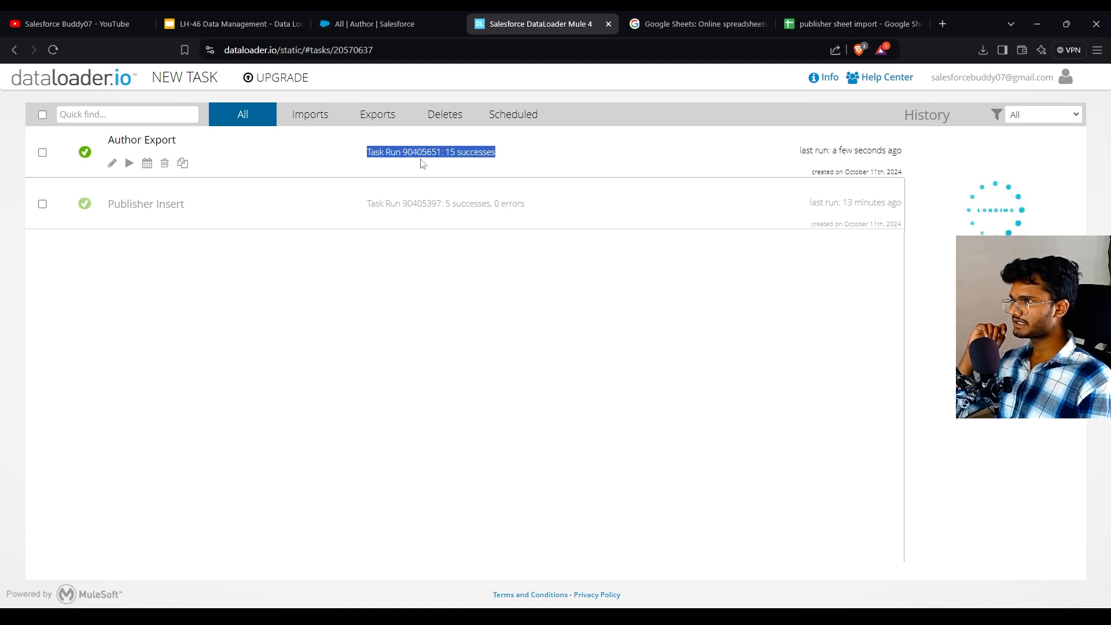
{"action": "left_click", "coordinate": [466, 153]}
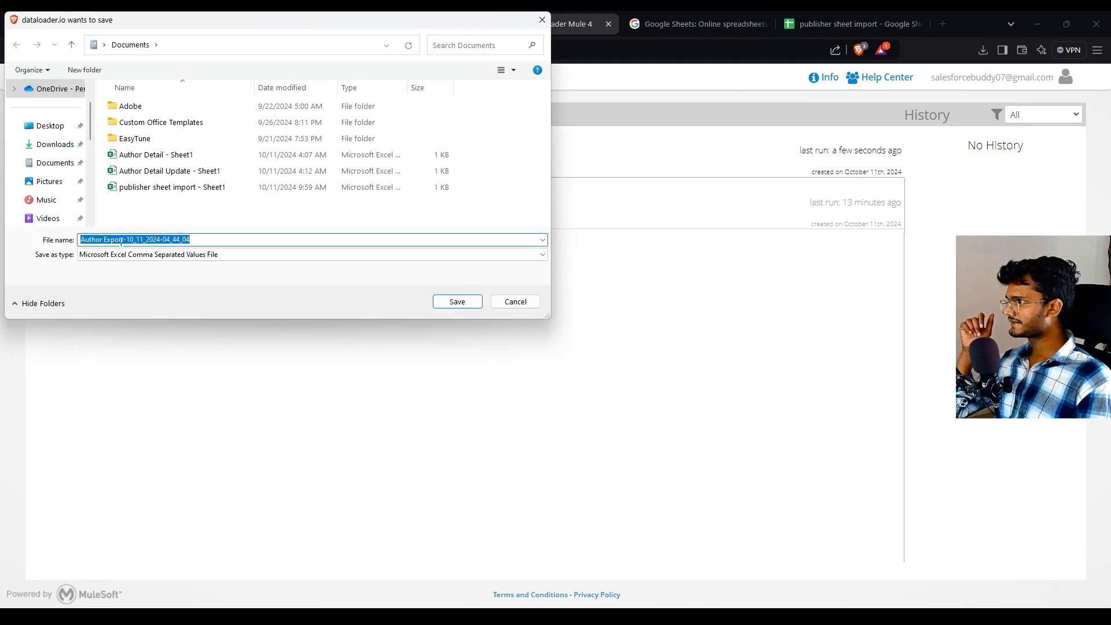
{"action": "left_click", "coordinate": [173, 240]}
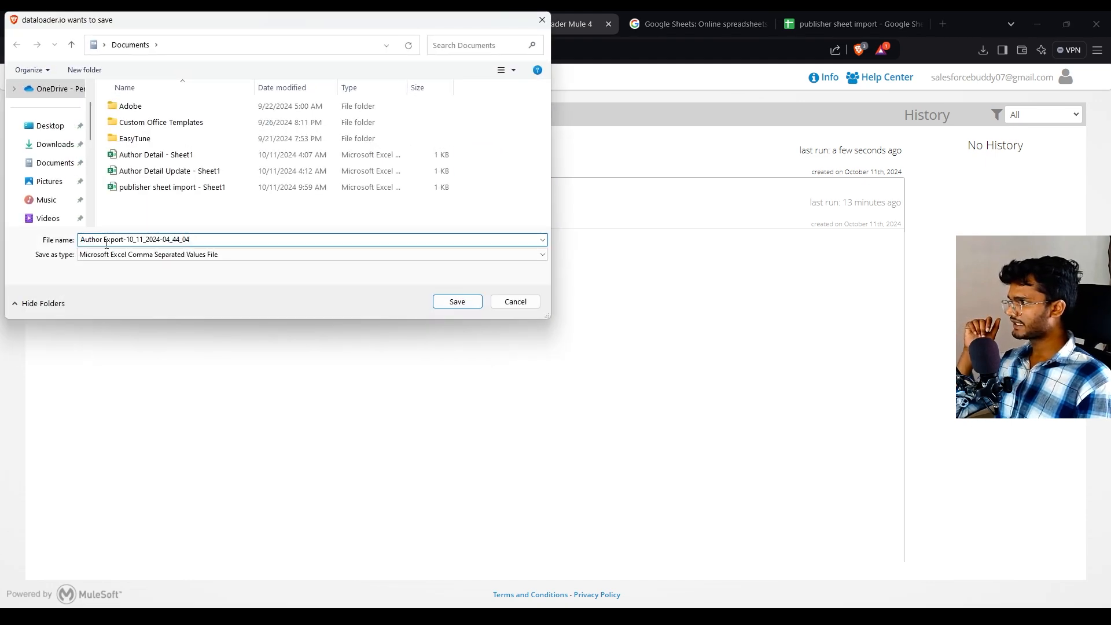
{"action": "left_click", "coordinate": [468, 303]}
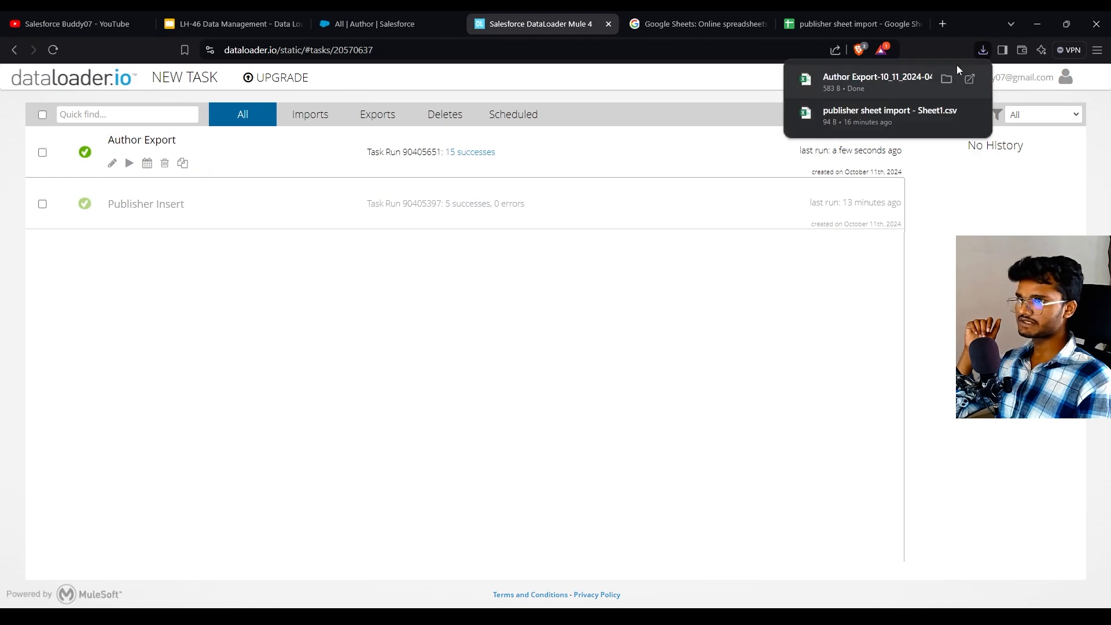
Open the downloaded Author export in Excel and widen columns A and B to show their full contents
{"action": "left_click", "coordinate": [898, 79]}
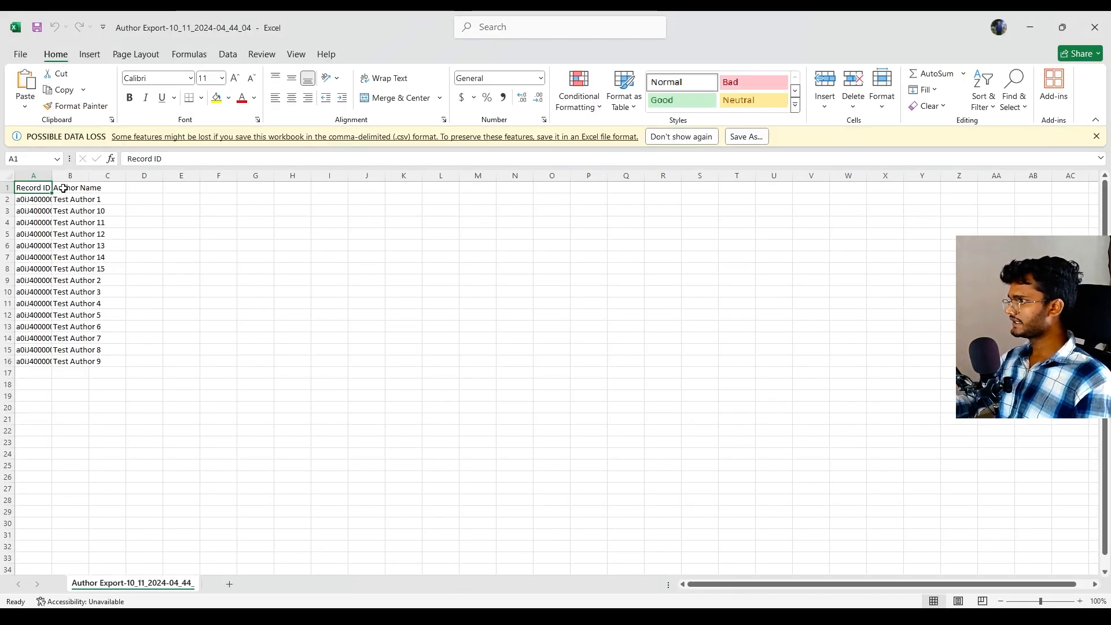
{"action": "left_click_drag", "start_coordinate": [53, 177], "coordinate": [67, 177]}
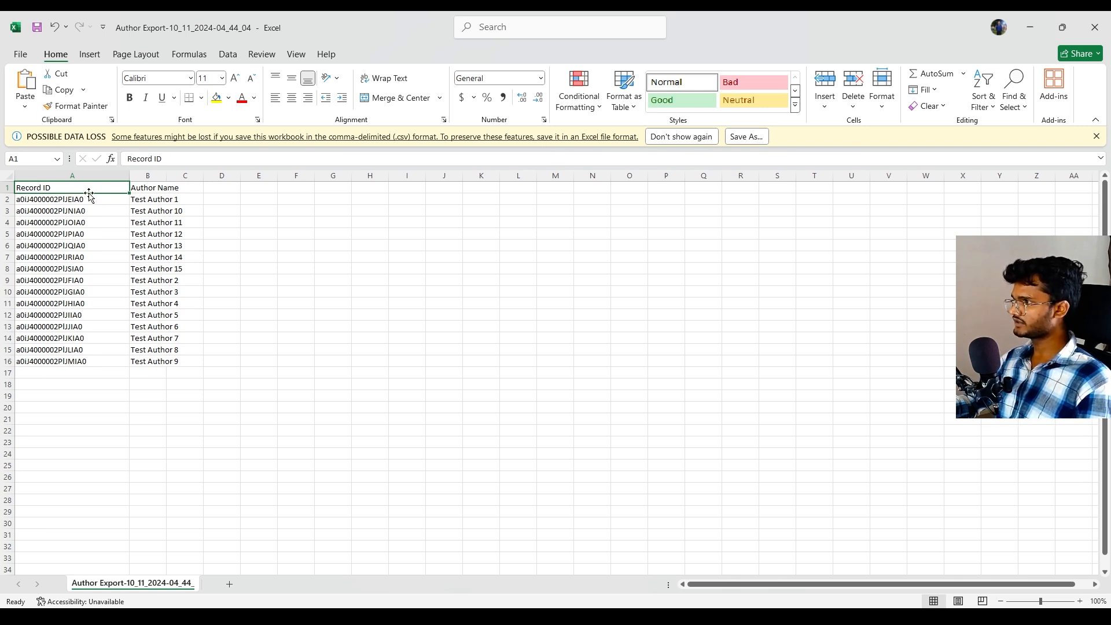
{"action": "left_click_drag", "start_coordinate": [157, 379], "coordinate": [186, 439]}
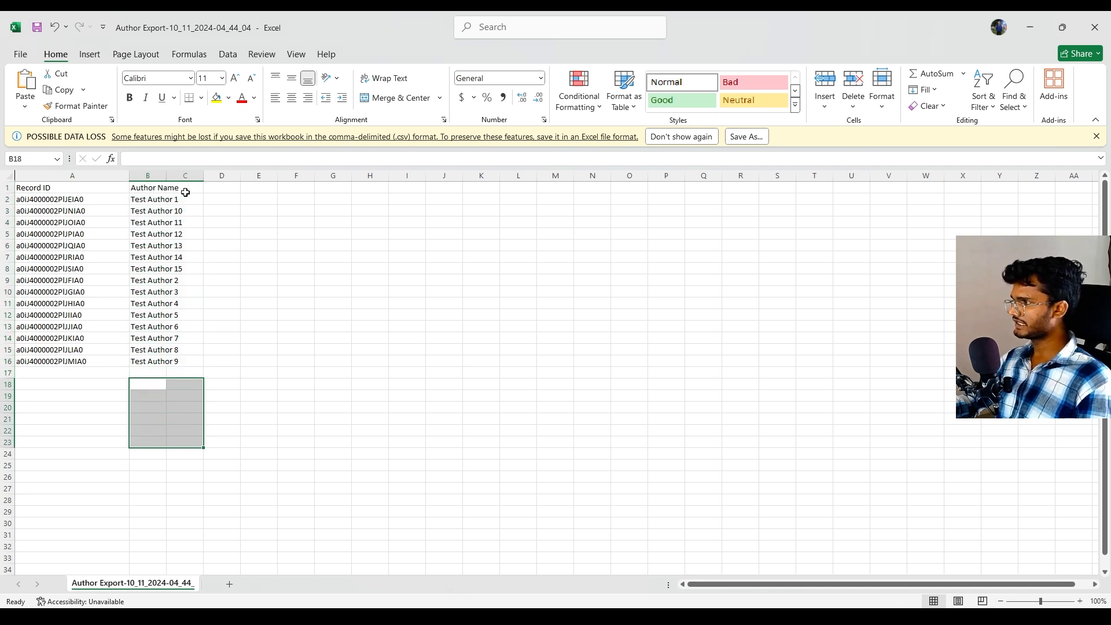
{"action": "left_click_drag", "start_coordinate": [185, 190], "coordinate": [175, 357]}
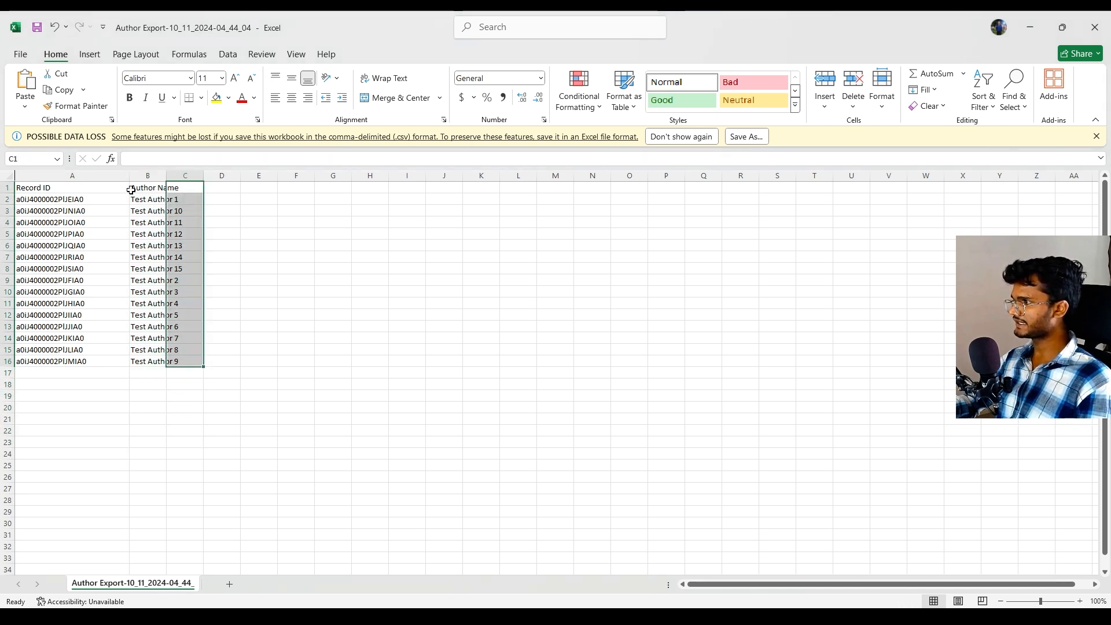
{"action": "left_click", "coordinate": [153, 183]}
{"action": "left_click_drag", "start_coordinate": [168, 178], "coordinate": [203, 178]}
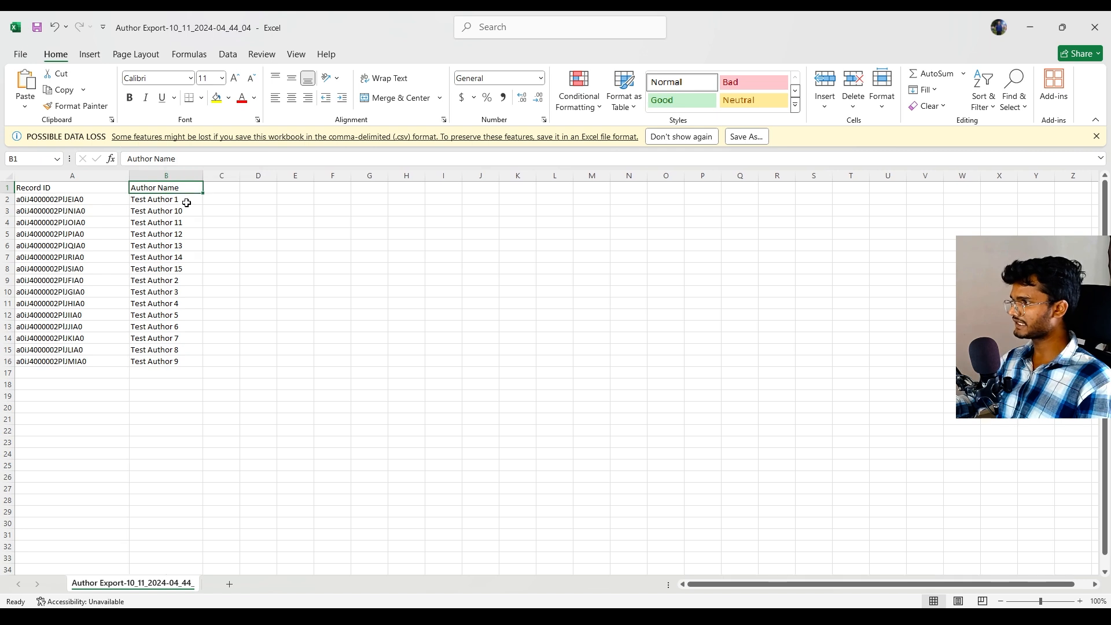
Clear the Author Name column including its header, then save and close the CSV file
{"action": "left_click_drag", "start_coordinate": [172, 378], "coordinate": [191, 183]}
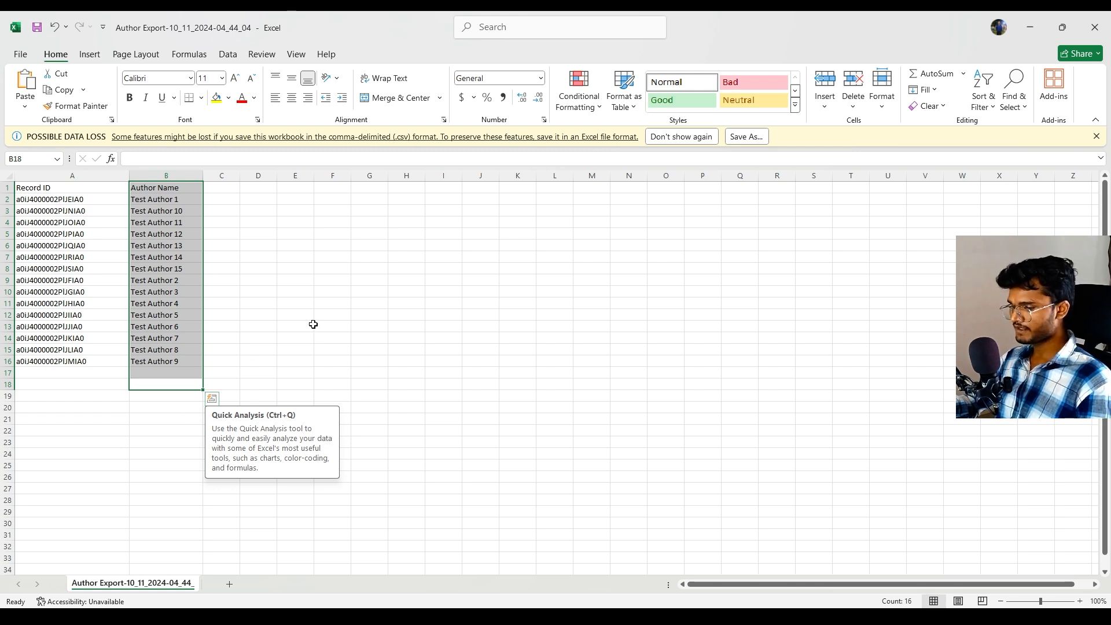
{"action": "key", "text": "Delete"}
{"action": "left_click", "coordinate": [272, 328]}
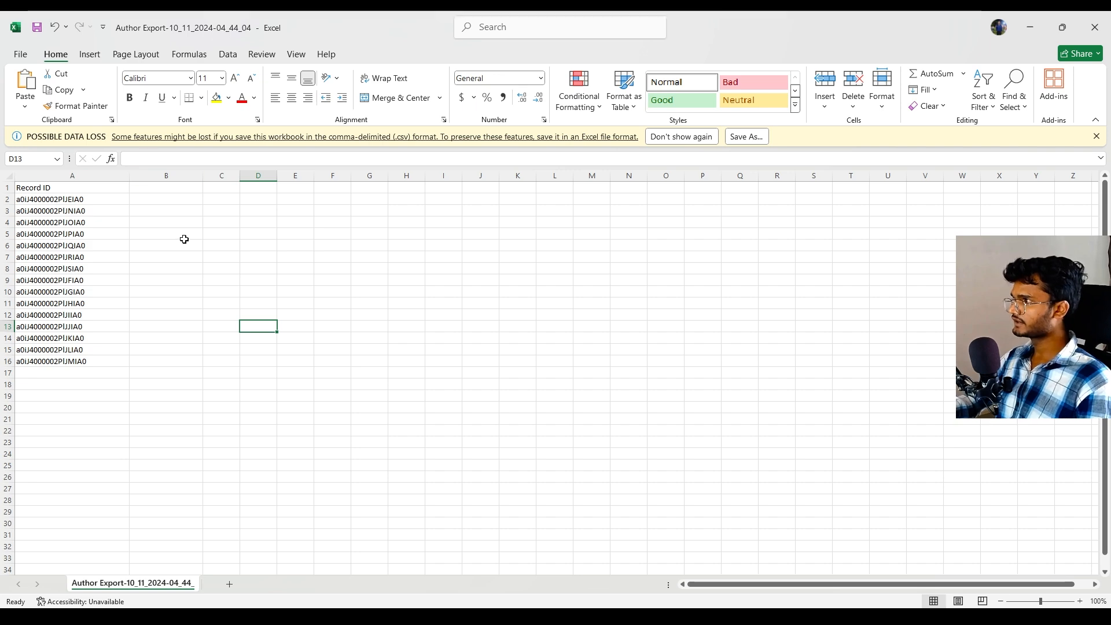
{"action": "left_click", "coordinate": [1094, 27]}
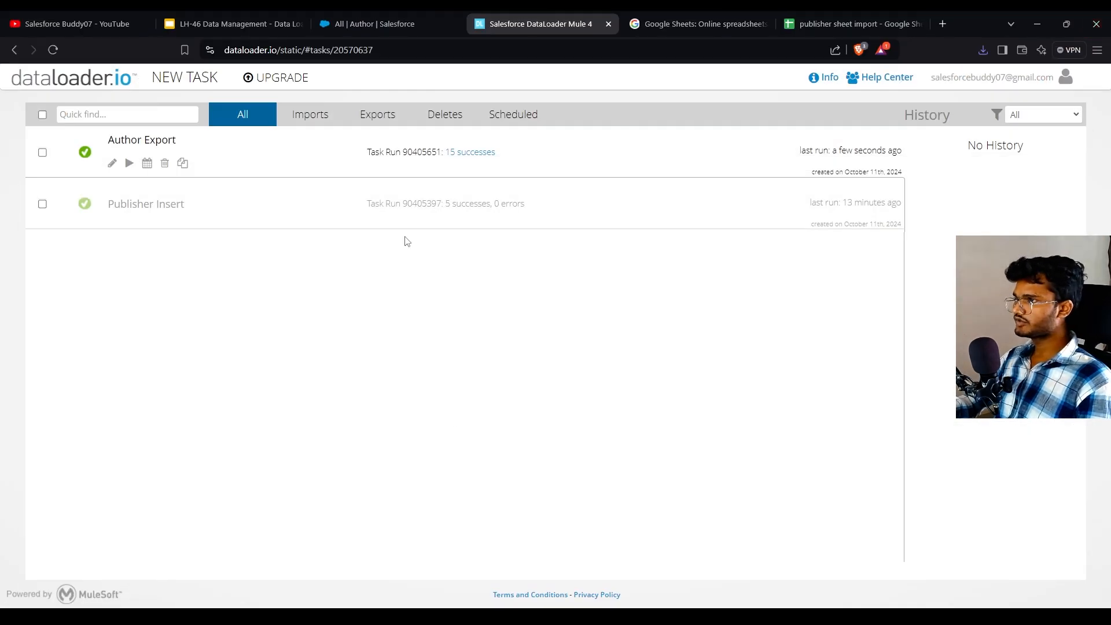
Start a new Delete task for the Author object in dataloader.io and upload the Author Export-10_11_2024-04_44_04 CSV
{"action": "left_click", "coordinate": [196, 80]}
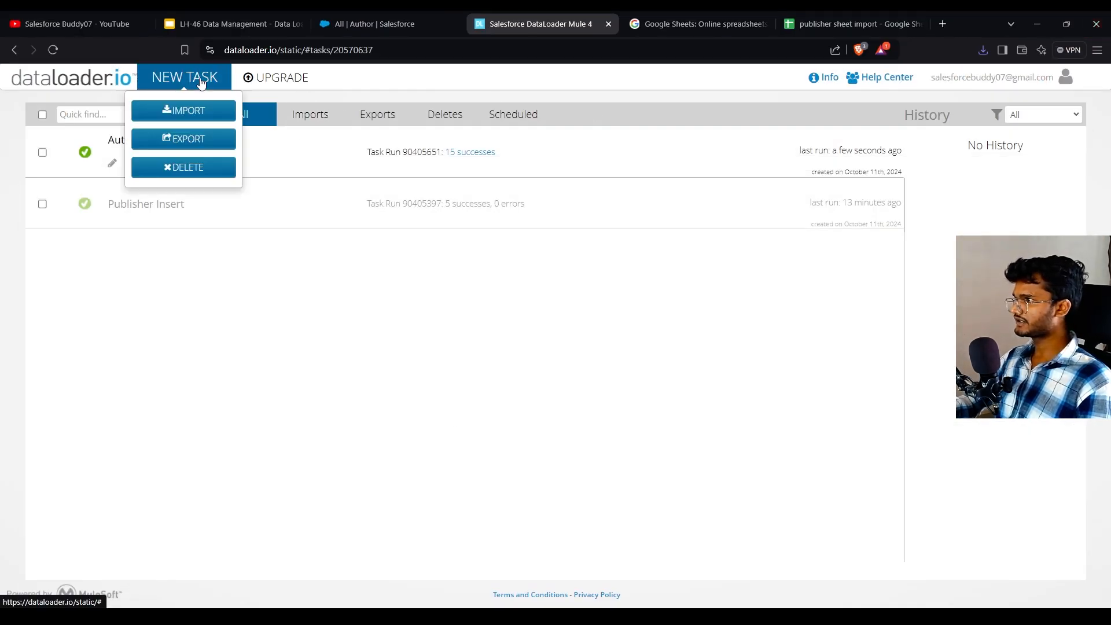
{"action": "left_click", "coordinate": [210, 168]}
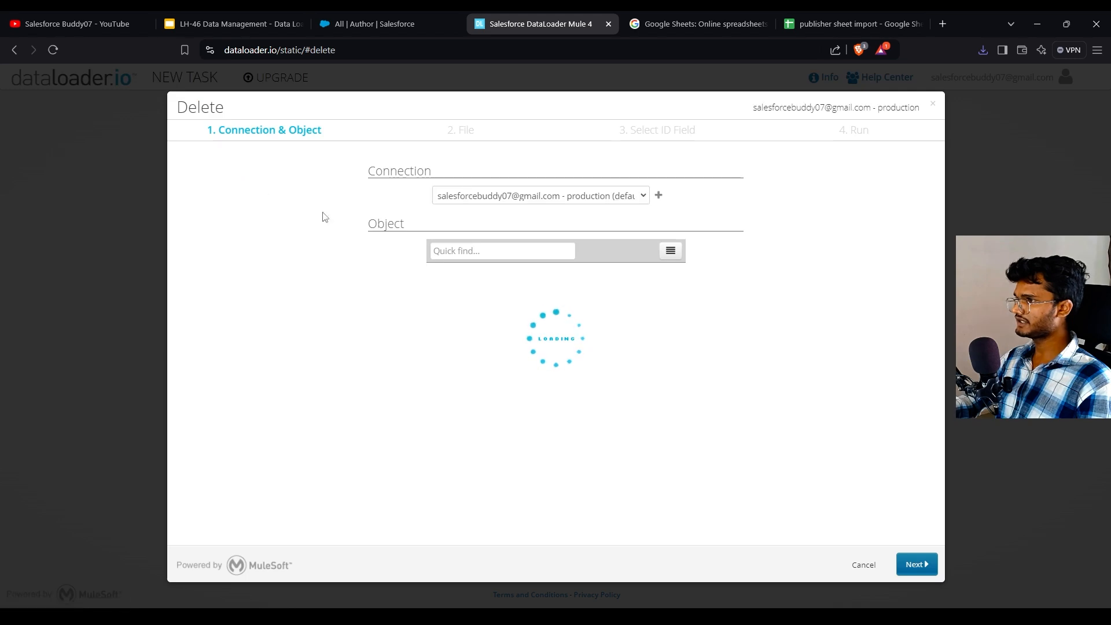
{"action": "left_click", "coordinate": [523, 253]}
{"action": "type", "text": "author"}
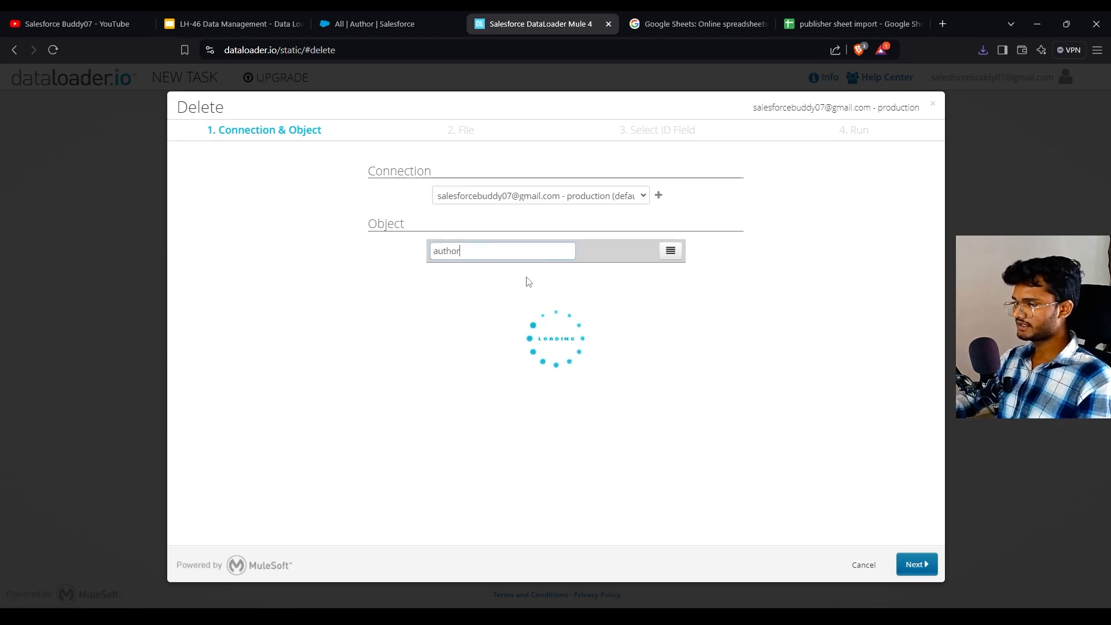
{"action": "left_click", "coordinate": [457, 272]}
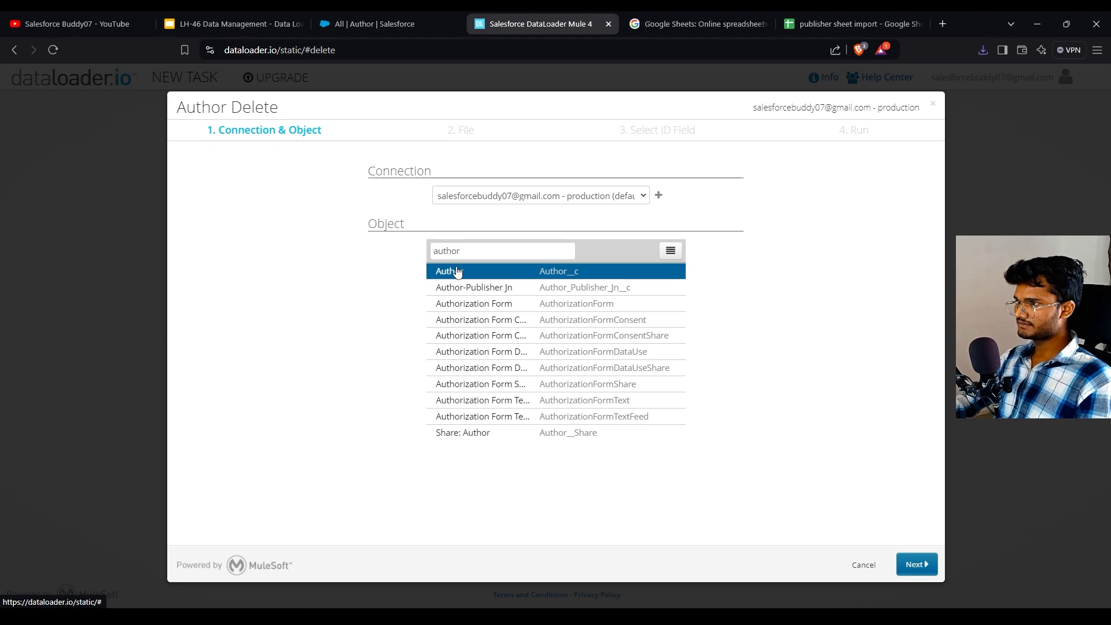
{"action": "left_click", "coordinate": [917, 565]}
{"action": "left_click", "coordinate": [623, 244]}
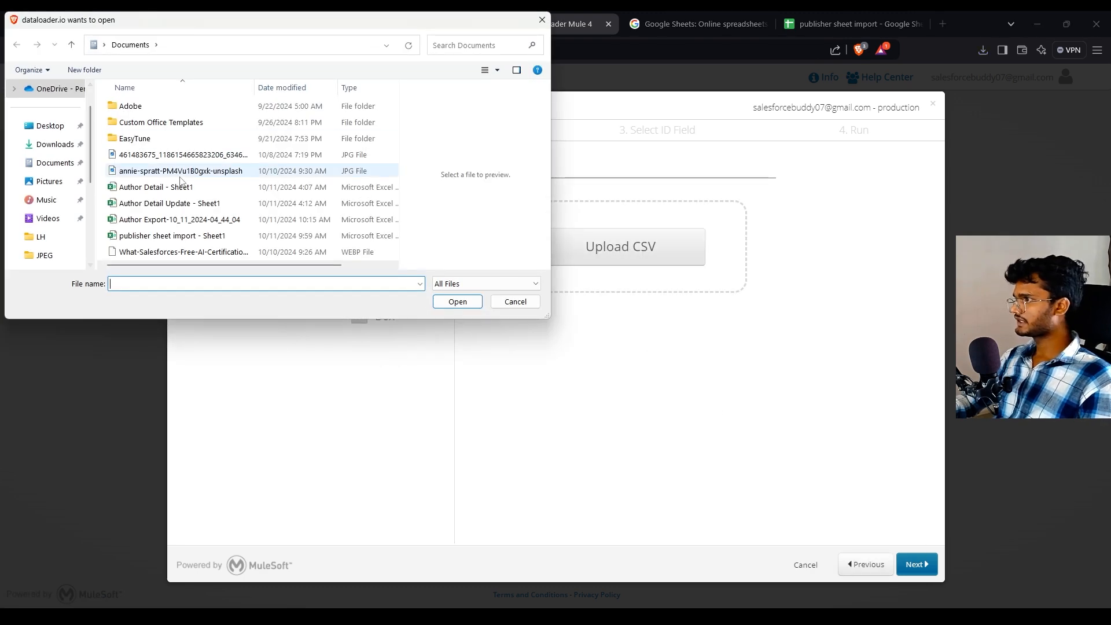
{"action": "double_click", "coordinate": [199, 223]}
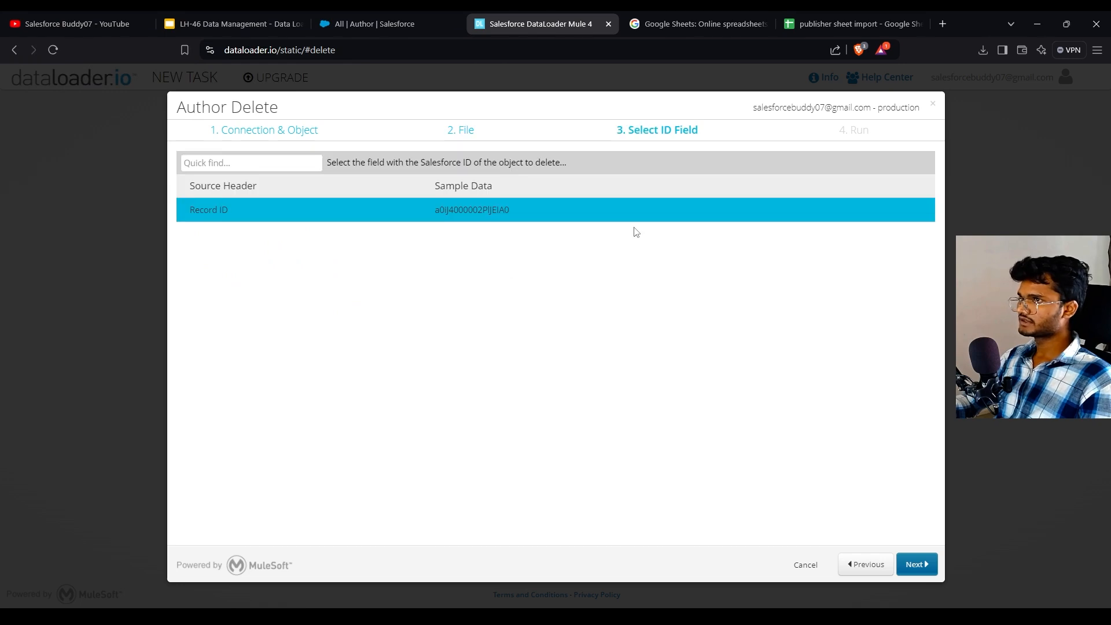
Use Record ID as the ID field for the Author Delete task, then save and run the task
{"action": "double_click", "coordinate": [474, 213]}
{"action": "left_click", "coordinate": [925, 560]}
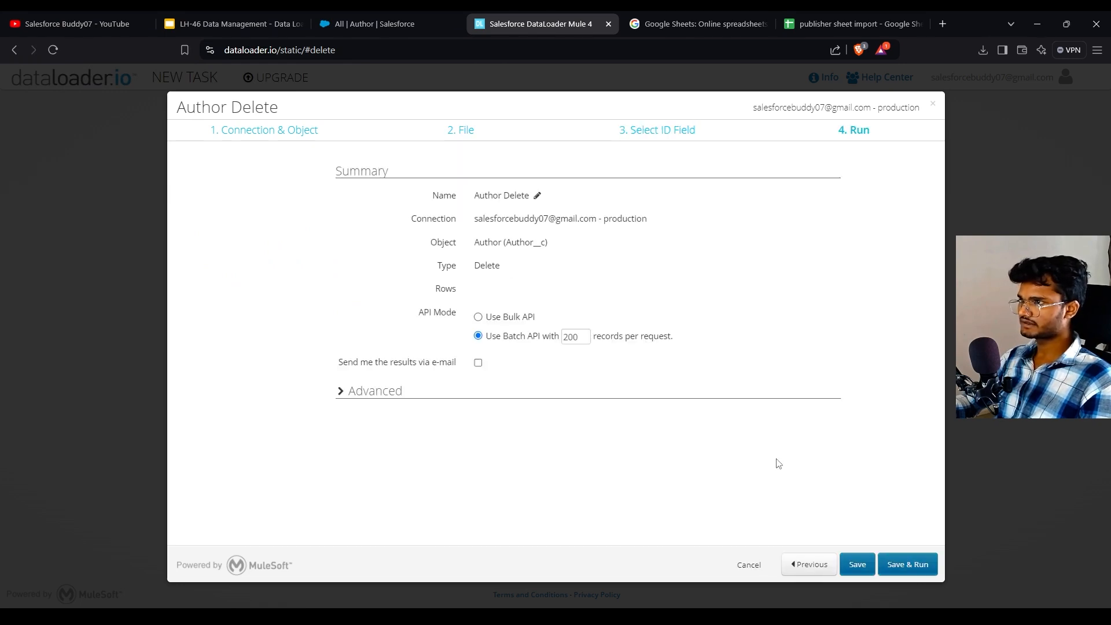
{"action": "left_click", "coordinate": [788, 563]}
{"action": "double_click", "coordinate": [464, 214]}
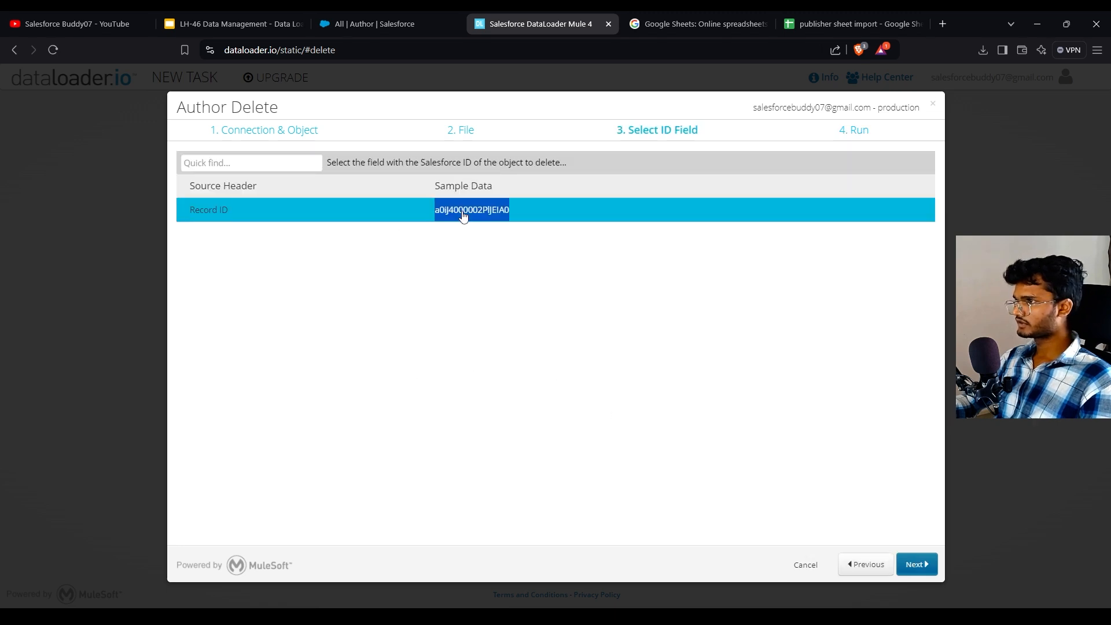
{"action": "double_click", "coordinate": [213, 211]}
{"action": "left_click", "coordinate": [249, 216]}
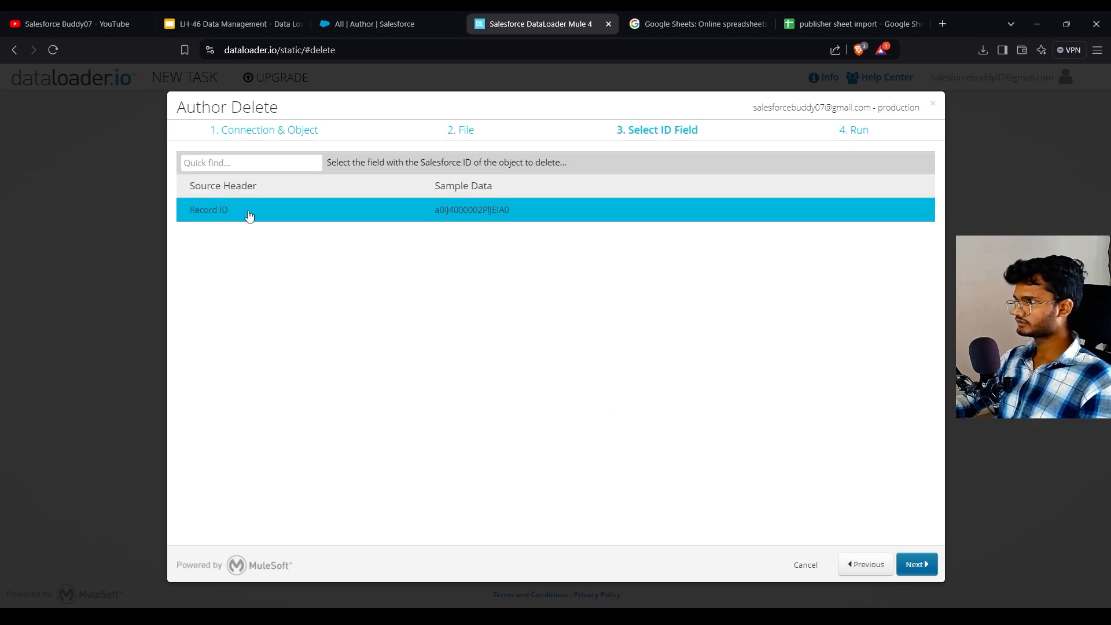
{"action": "left_click_drag", "start_coordinate": [243, 186], "coordinate": [509, 225]}
{"action": "left_click", "coordinate": [509, 226]}
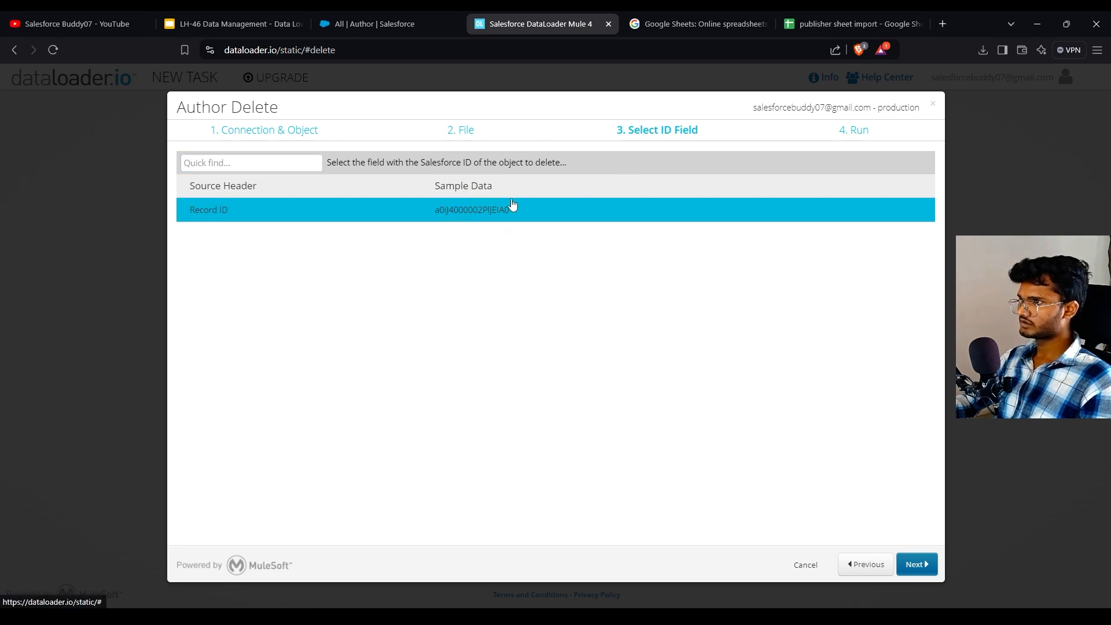
{"action": "left_click", "coordinate": [907, 560]}
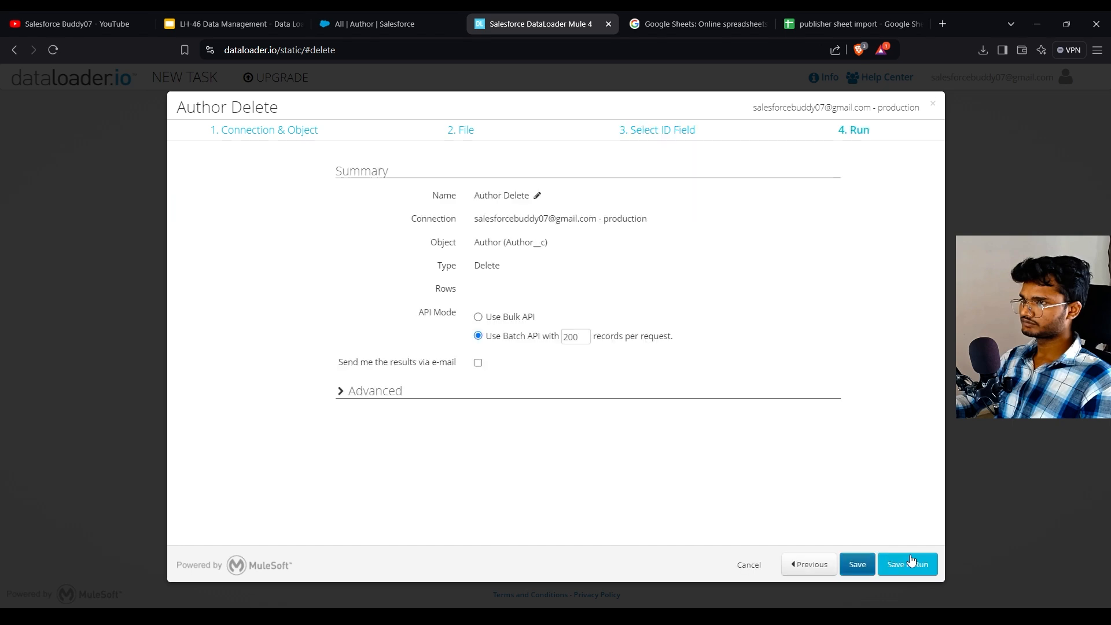
{"action": "left_click", "coordinate": [909, 566]}
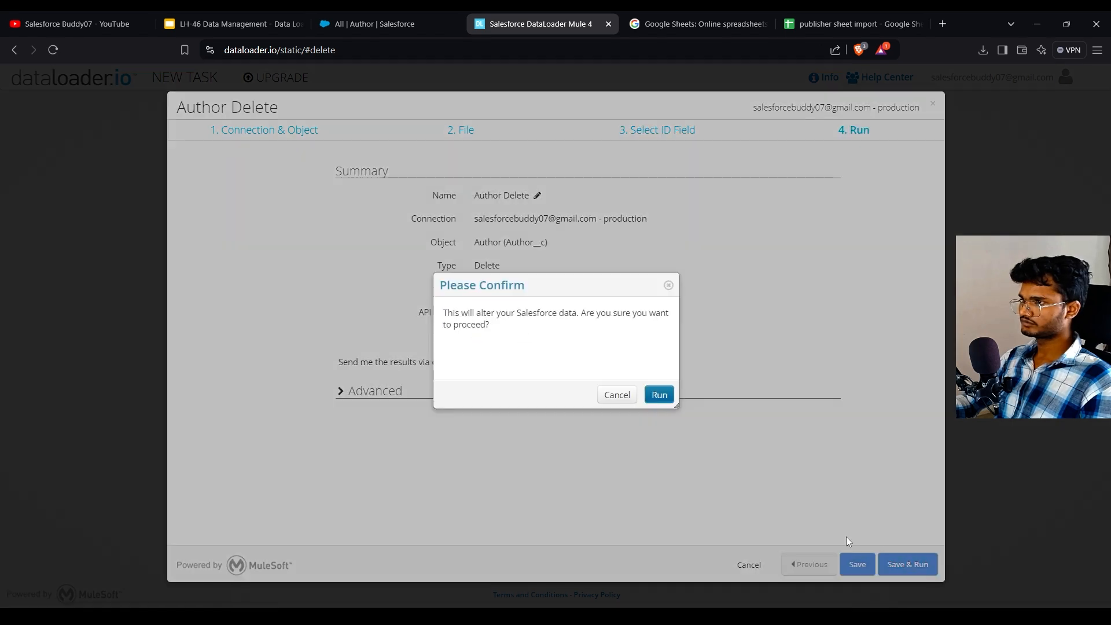
{"action": "left_click", "coordinate": [661, 394]}
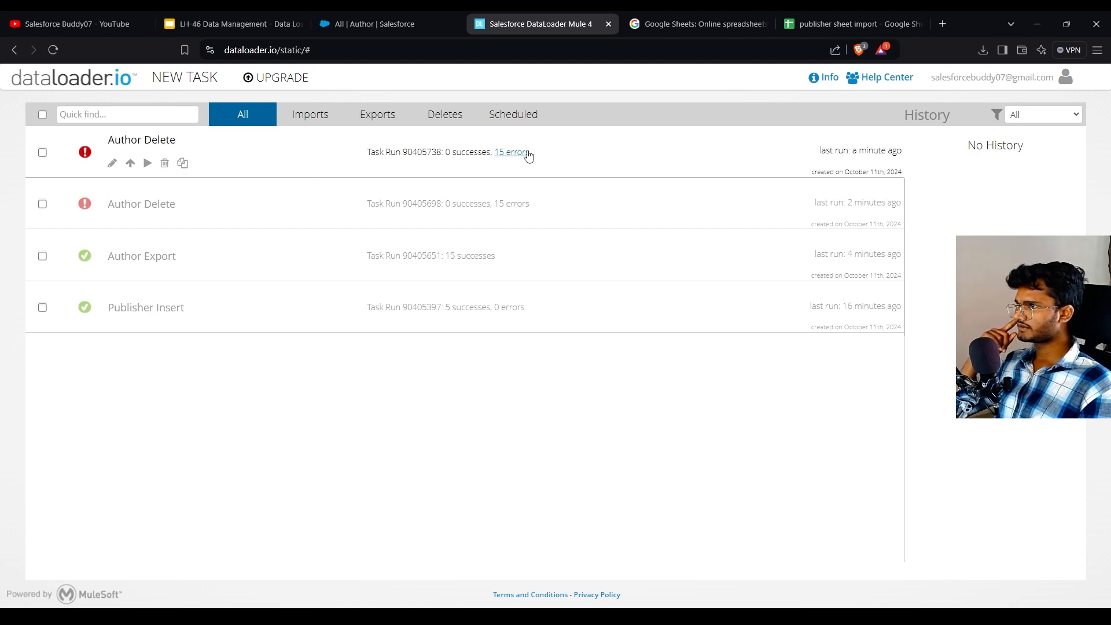
Download the newest Author Delete run's error file to Documents as Author Delete_10_11_2024-04_47_04_error and open it in Excel
{"action": "left_click", "coordinate": [512, 152]}
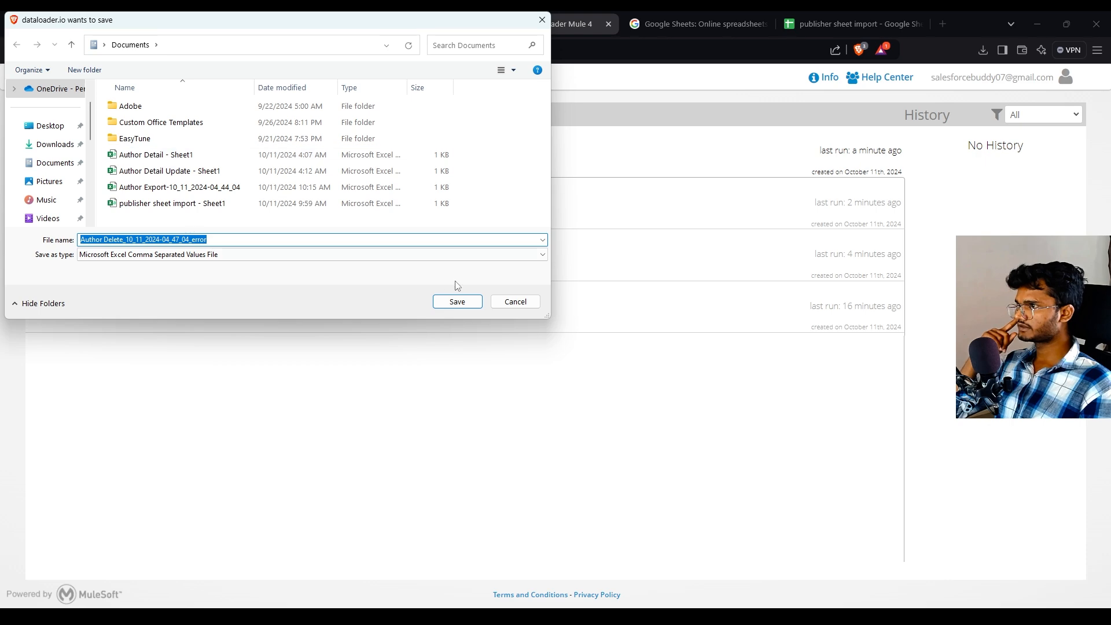
{"action": "left_click", "coordinate": [468, 308]}
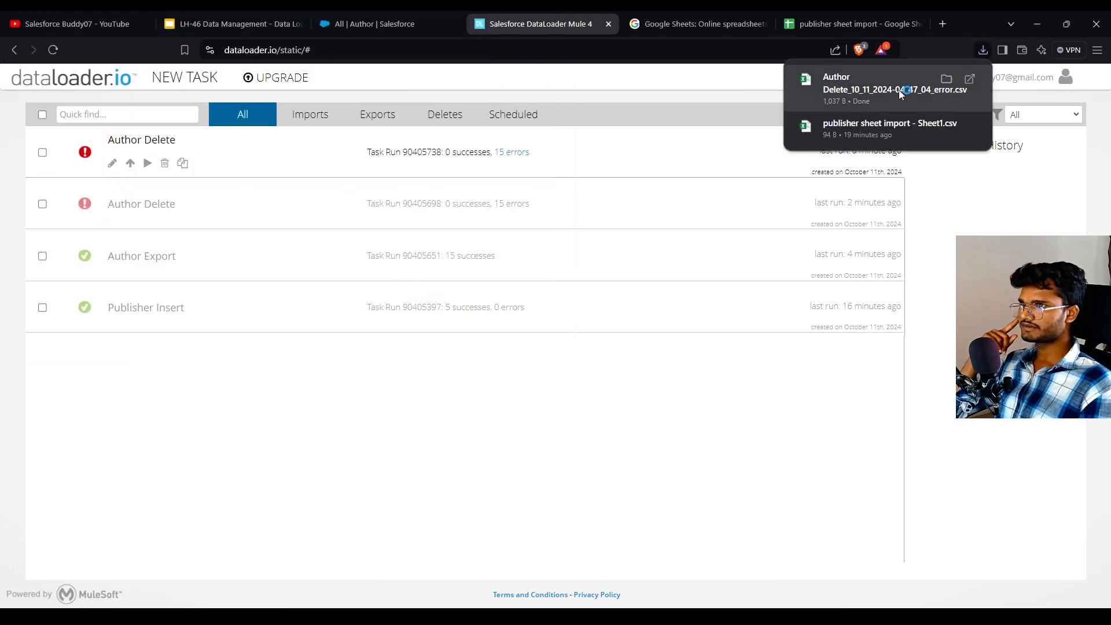
{"action": "left_click", "coordinate": [898, 90]}
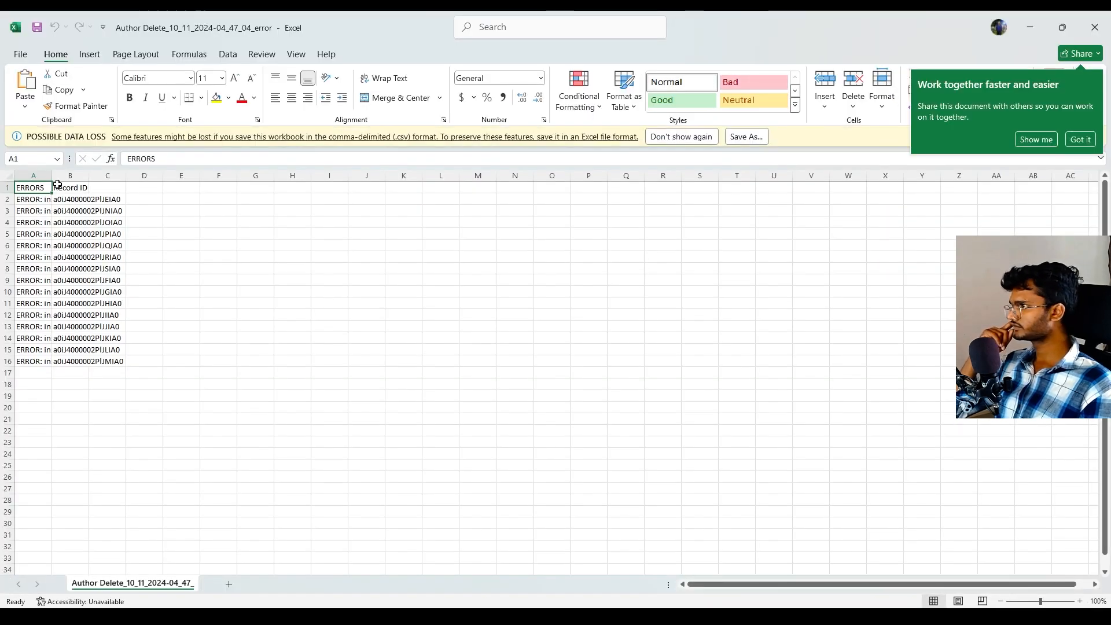
Widen the ERRORS column to read the full error messages, then close the file without saving
{"action": "left_click_drag", "start_coordinate": [56, 183], "coordinate": [157, 183]}
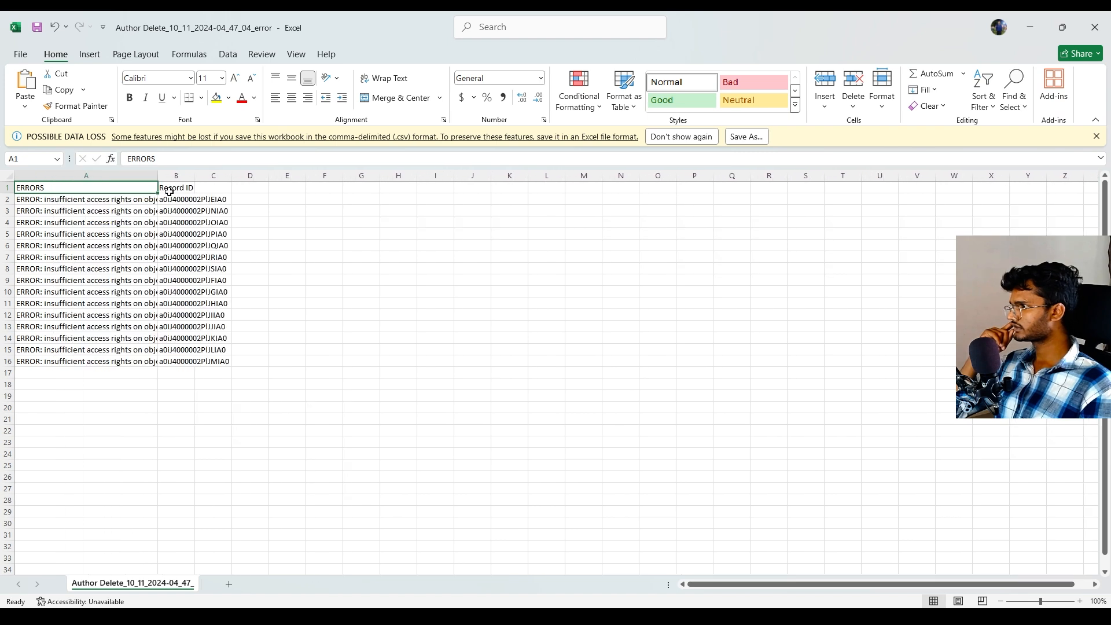
{"action": "left_click_drag", "start_coordinate": [160, 177], "coordinate": [246, 179]}
{"action": "left_click", "coordinate": [210, 256]}
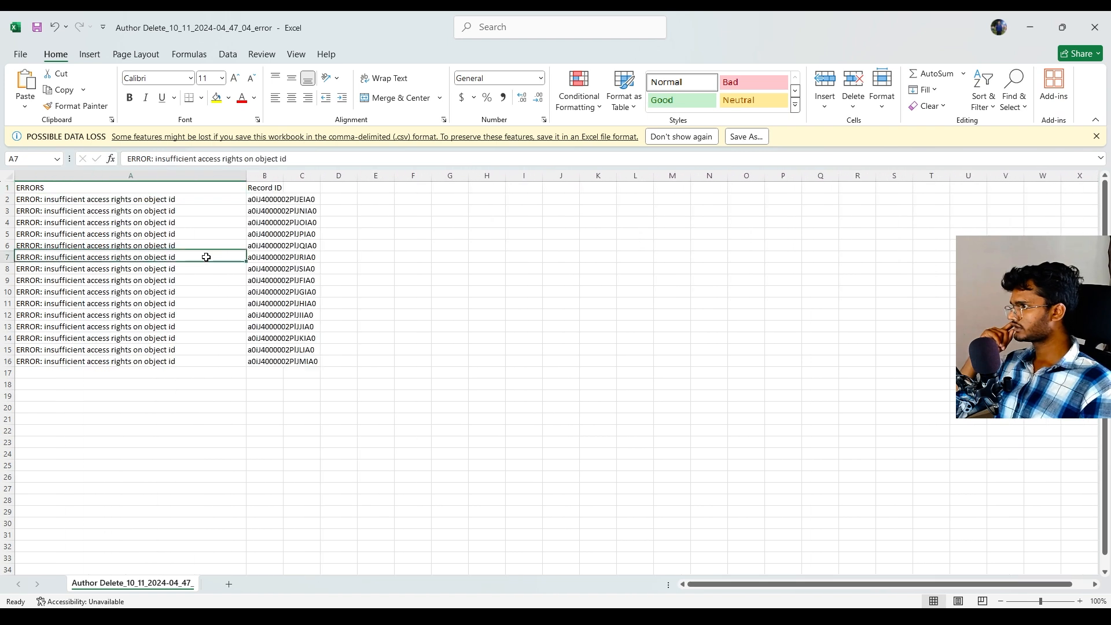
{"action": "left_click_drag", "start_coordinate": [174, 362], "coordinate": [145, 245]}
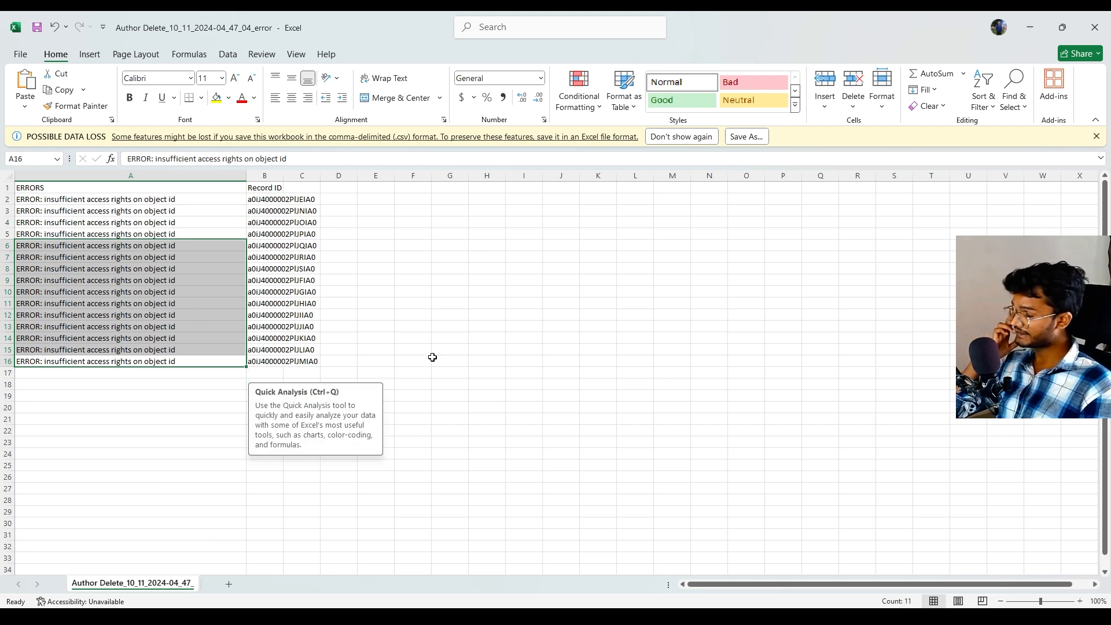
{"action": "left_click_drag", "start_coordinate": [417, 350], "coordinate": [415, 338]}
{"action": "left_click", "coordinate": [1095, 27]}
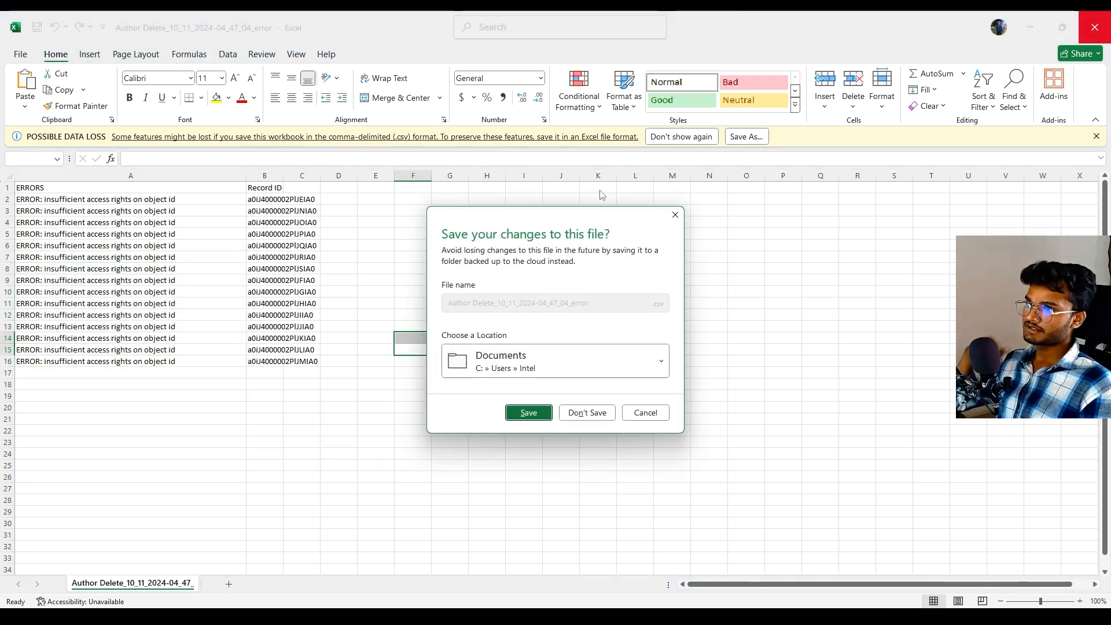
{"action": "left_click", "coordinate": [588, 414]}
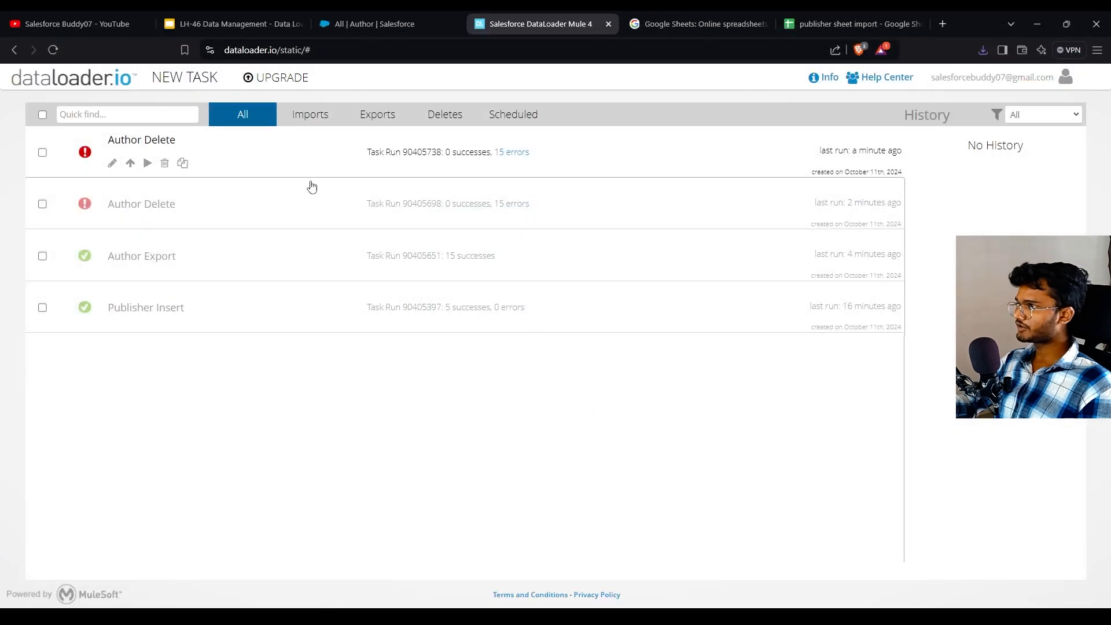
Check the All list of Author records in Salesforce and return to dataloader.io
{"action": "left_click", "coordinate": [384, 24]}
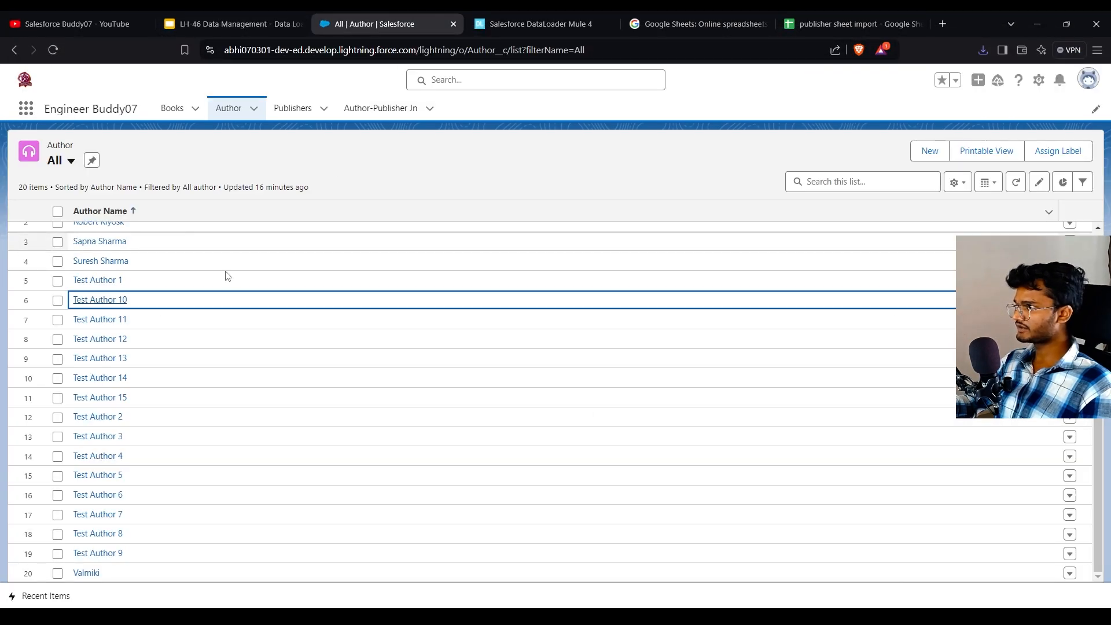
{"action": "left_click", "coordinate": [538, 24]}
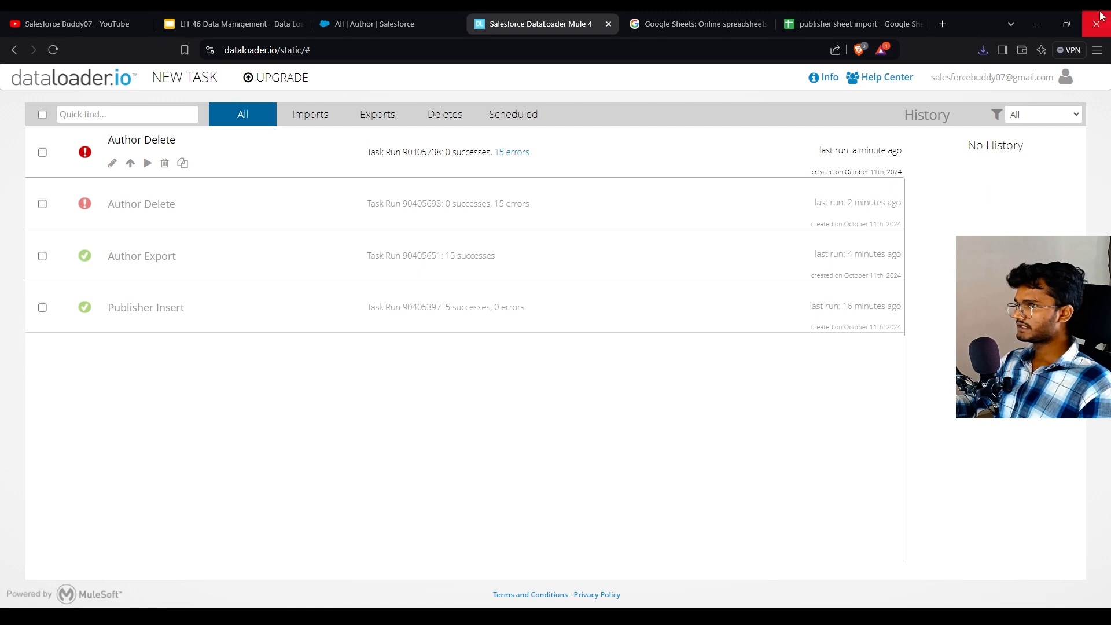
{"action": "left_click", "coordinate": [852, 15]}
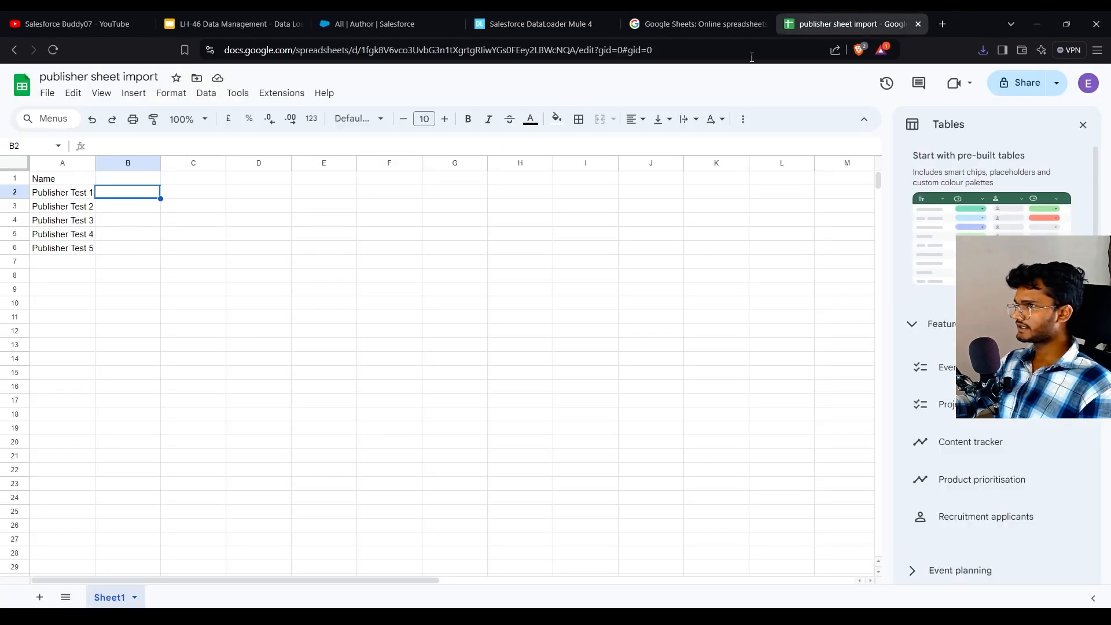
{"action": "left_click", "coordinate": [532, 24]}
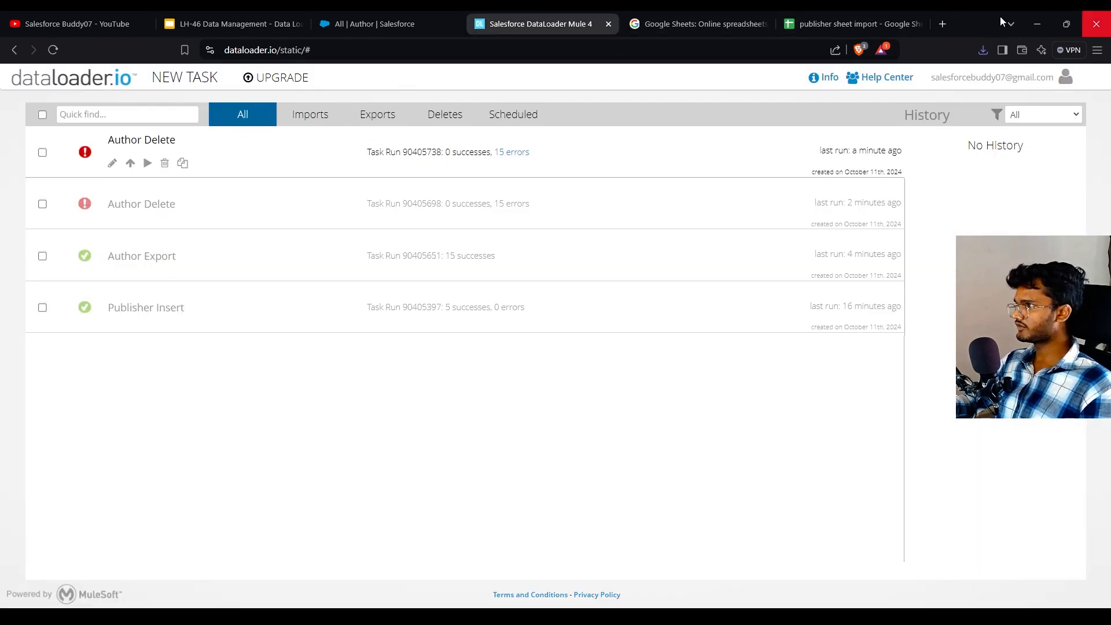
Start a new Export task for the Publisher object and continue to its field selection
{"action": "left_click", "coordinate": [184, 77]}
{"action": "left_click", "coordinate": [204, 145]}
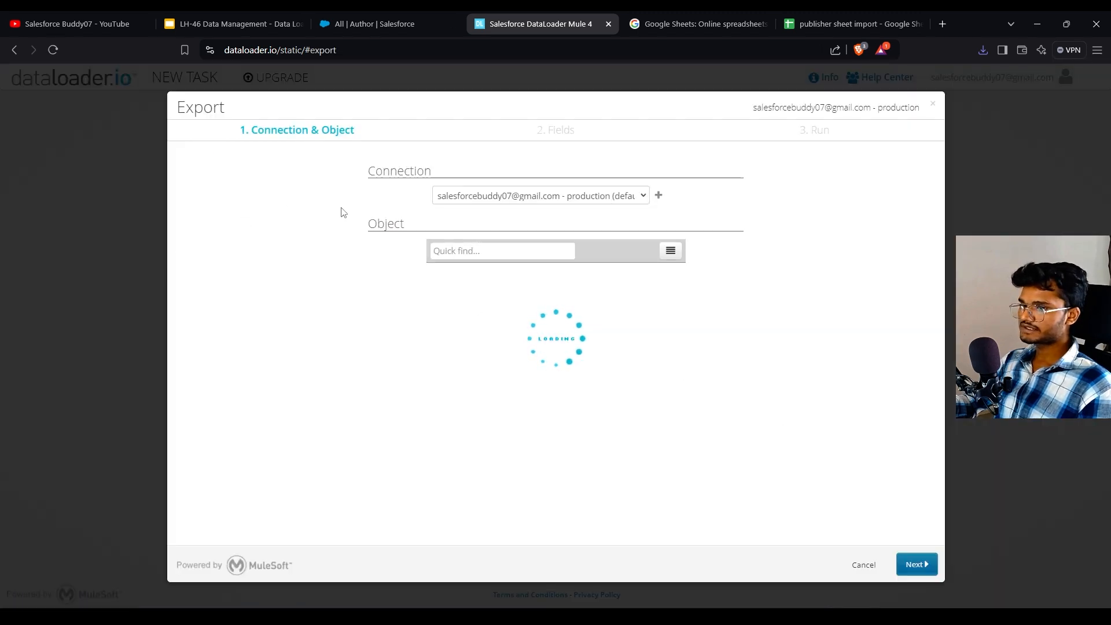
{"action": "left_click", "coordinate": [501, 251]}
{"action": "type", "text": "publis"}
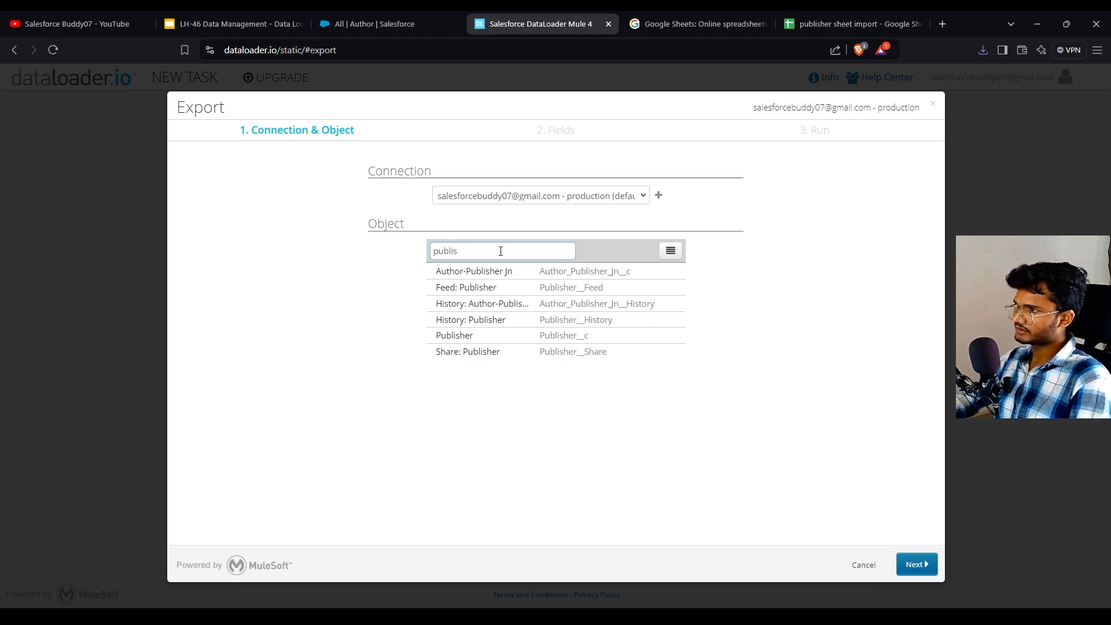
{"action": "left_click", "coordinate": [457, 337]}
{"action": "left_click", "coordinate": [917, 565]}
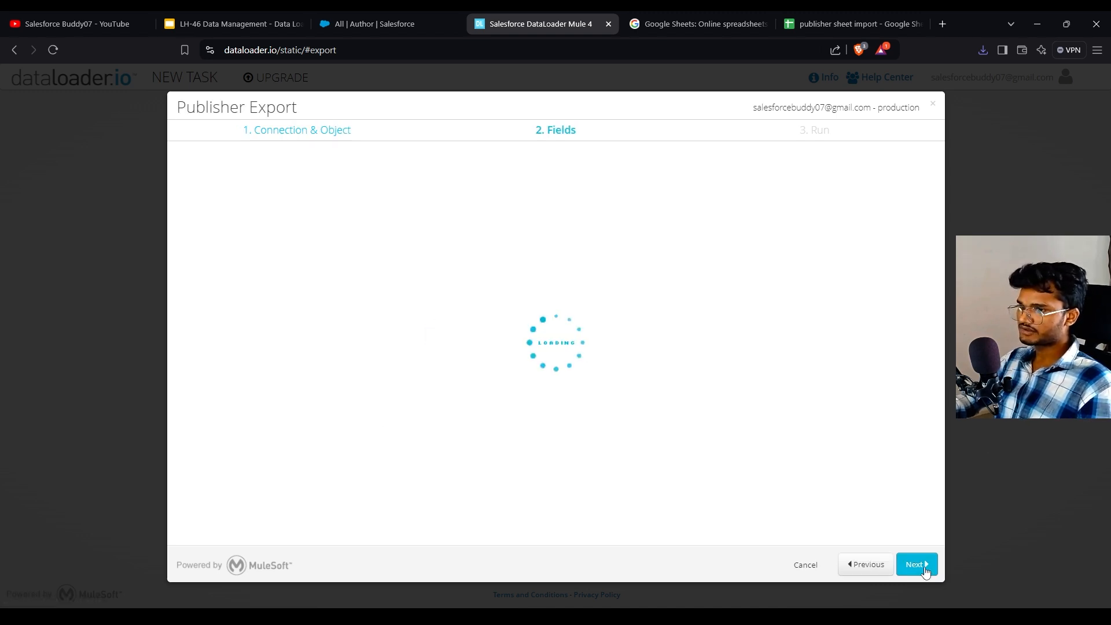
{"action": "left_click", "coordinate": [243, 211]}
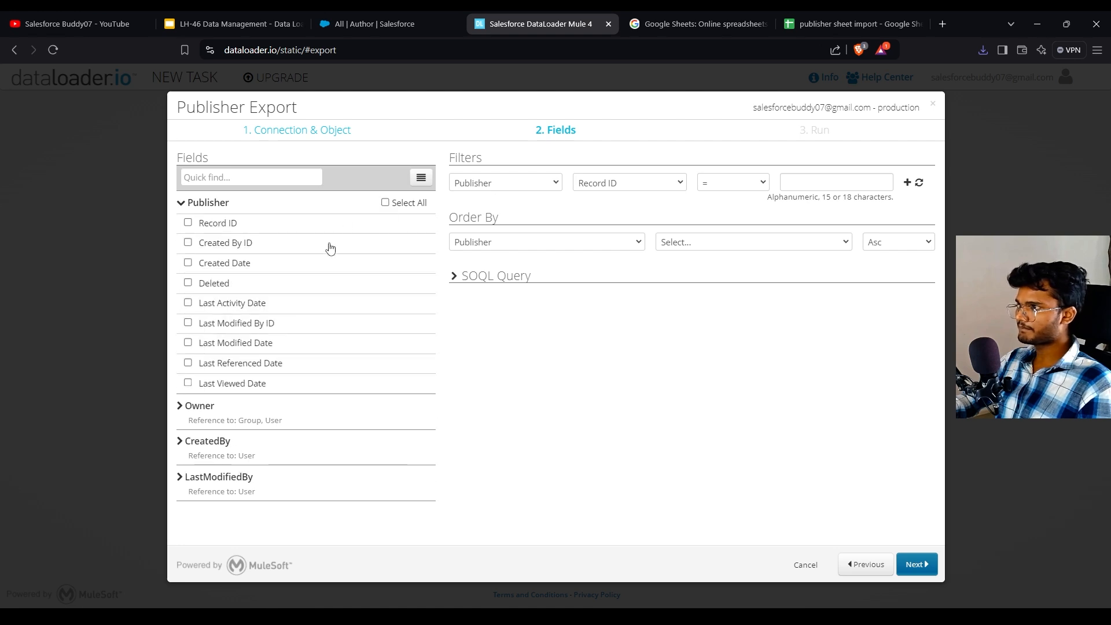
Set the export filter to Publisher Name with the starts with operator
{"action": "left_click", "coordinate": [594, 184]}
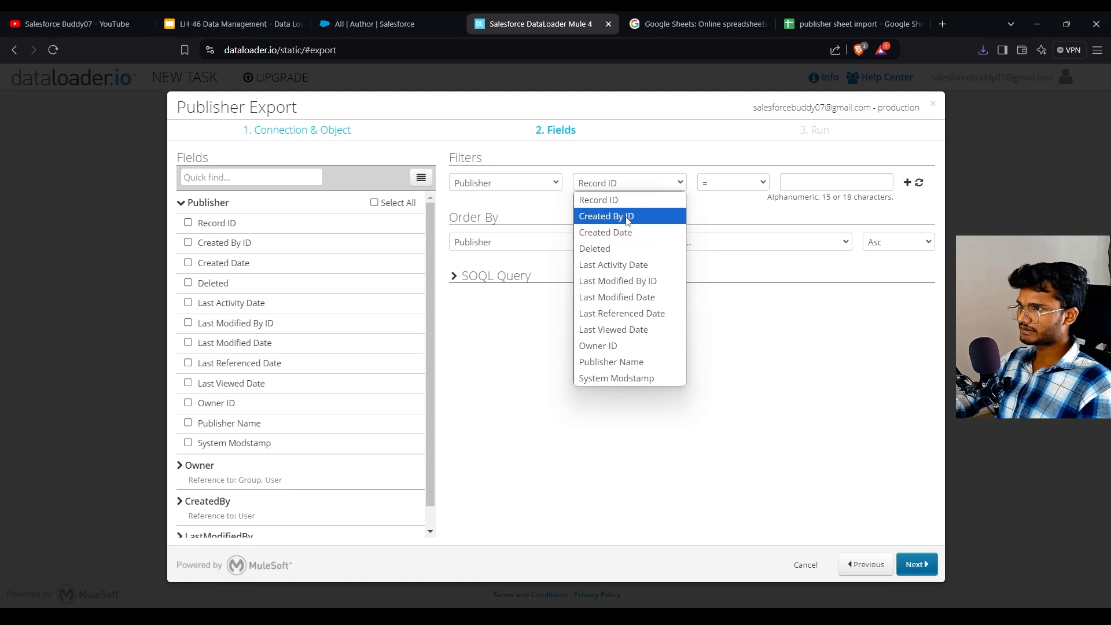
{"action": "left_click", "coordinate": [628, 362]}
{"action": "left_click", "coordinate": [710, 184]}
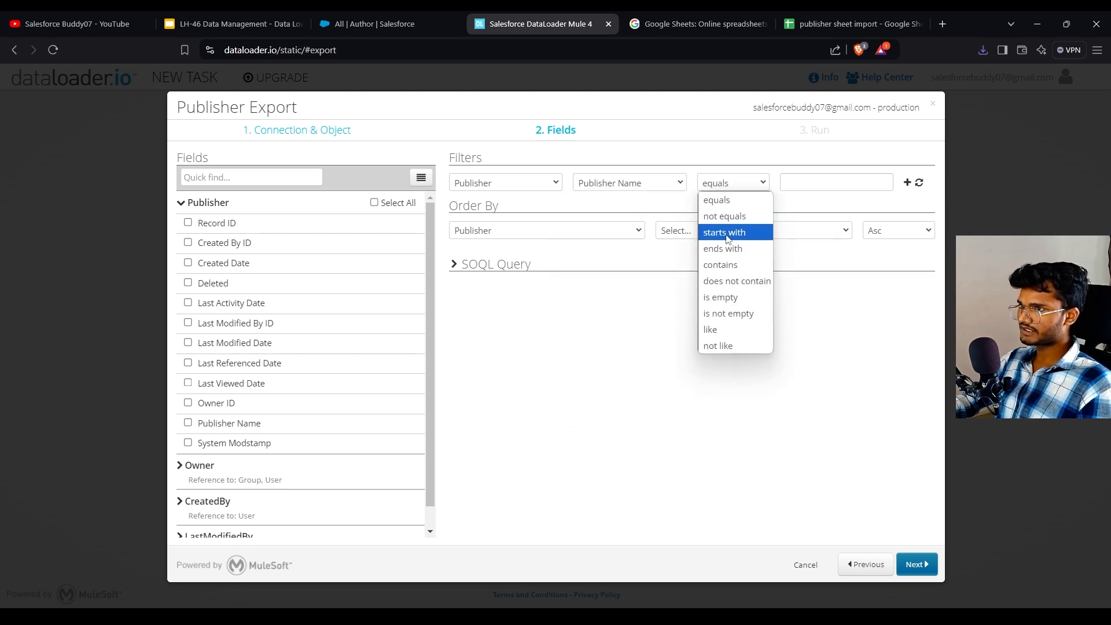
{"action": "left_click", "coordinate": [724, 232]}
{"action": "left_click", "coordinate": [788, 183]}
Copy the name Publisher Test 3 from the Publishers list in Salesforce and paste it as the dataloader.io filter value
{"action": "left_click", "coordinate": [370, 24]}
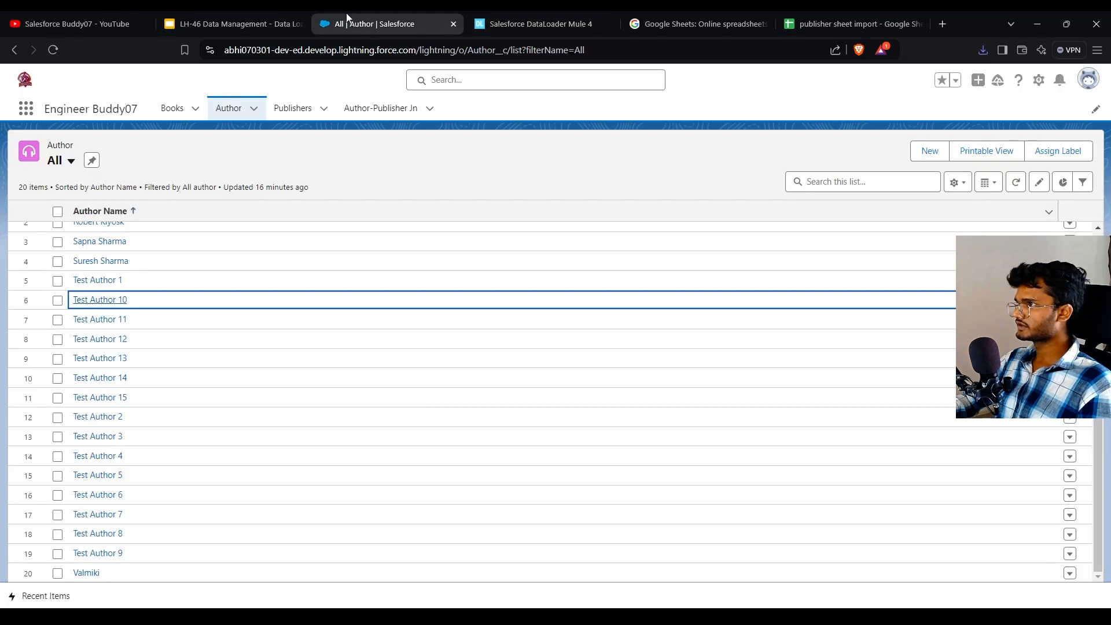
{"action": "left_click", "coordinate": [293, 108]}
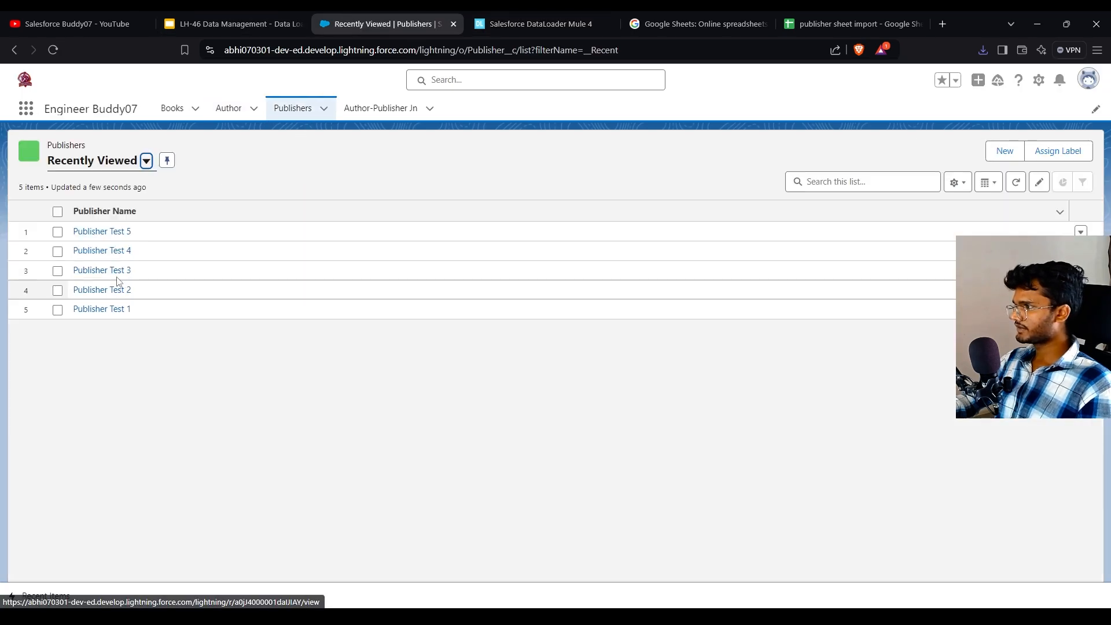
{"action": "left_click_drag", "start_coordinate": [134, 271], "coordinate": [74, 271]}
{"action": "key", "text": "ctrl+c"}
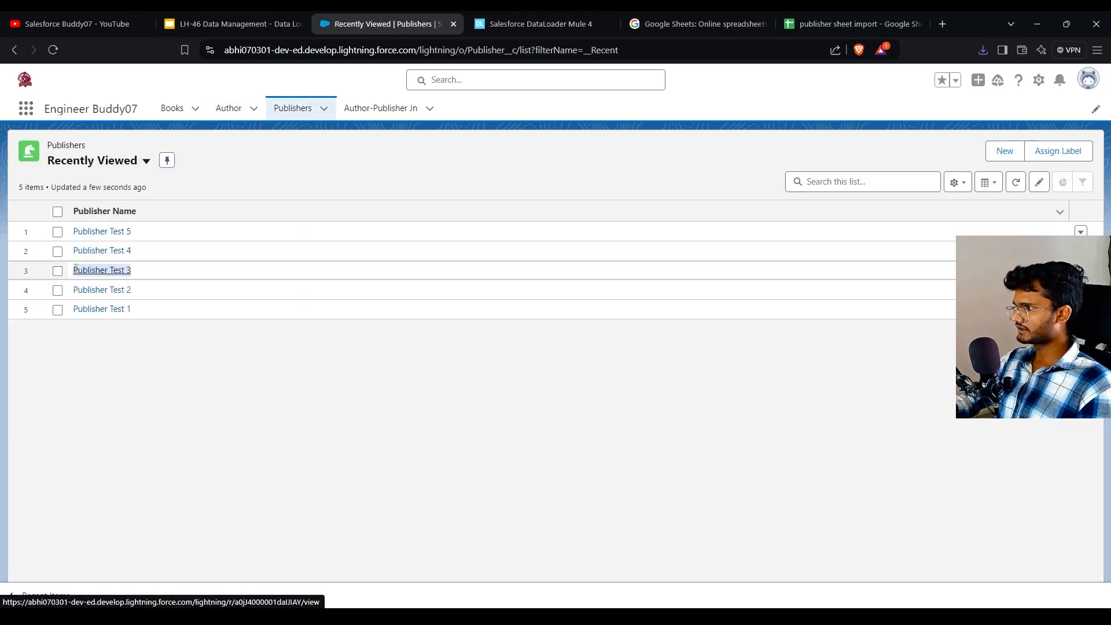
{"action": "left_click", "coordinate": [533, 23]}
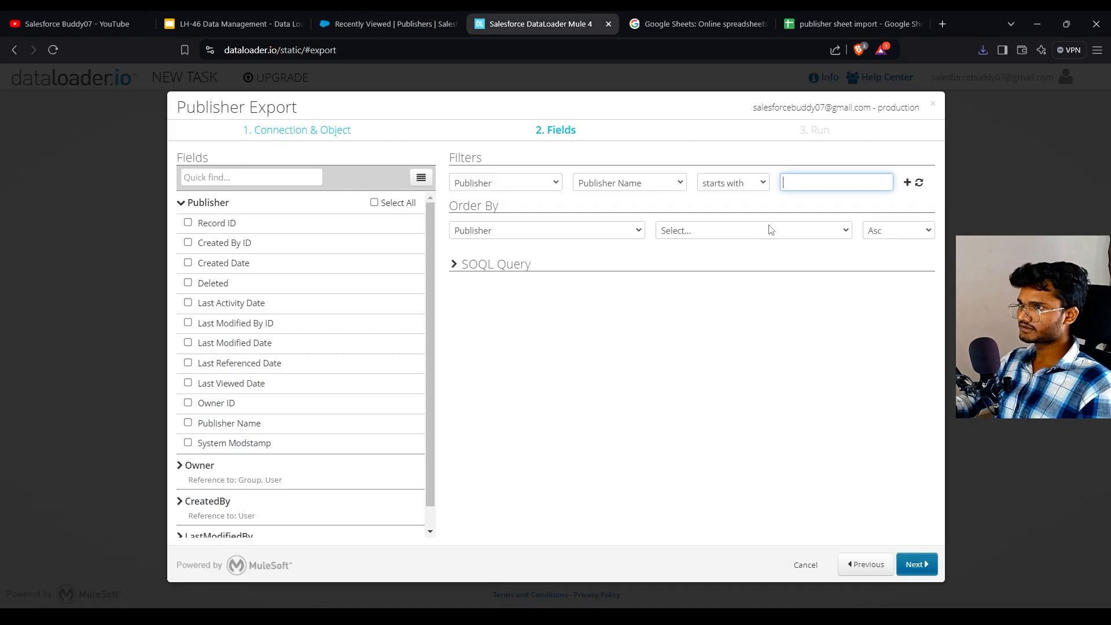
{"action": "left_click", "coordinate": [862, 183]}
{"action": "key", "text": "ctrl+v"}
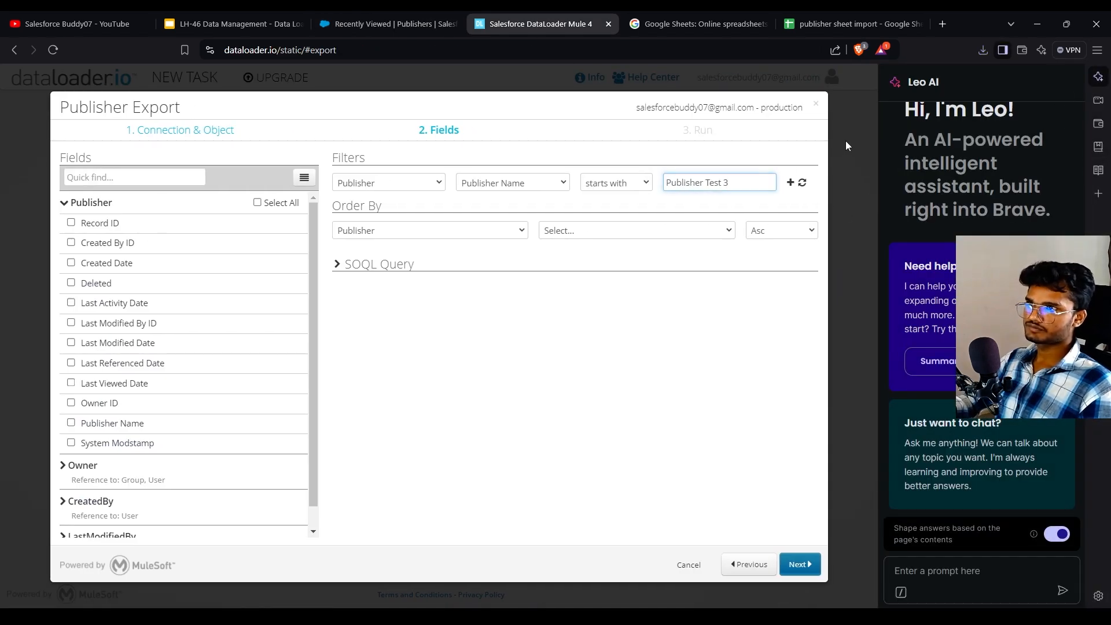
Turn off shaping answers based on the page's contents in Leo AI and close the assistant
{"action": "left_click_drag", "start_coordinate": [846, 141], "coordinate": [879, 101]}
{"action": "left_click_drag", "start_coordinate": [995, 95], "coordinate": [1015, 116]}
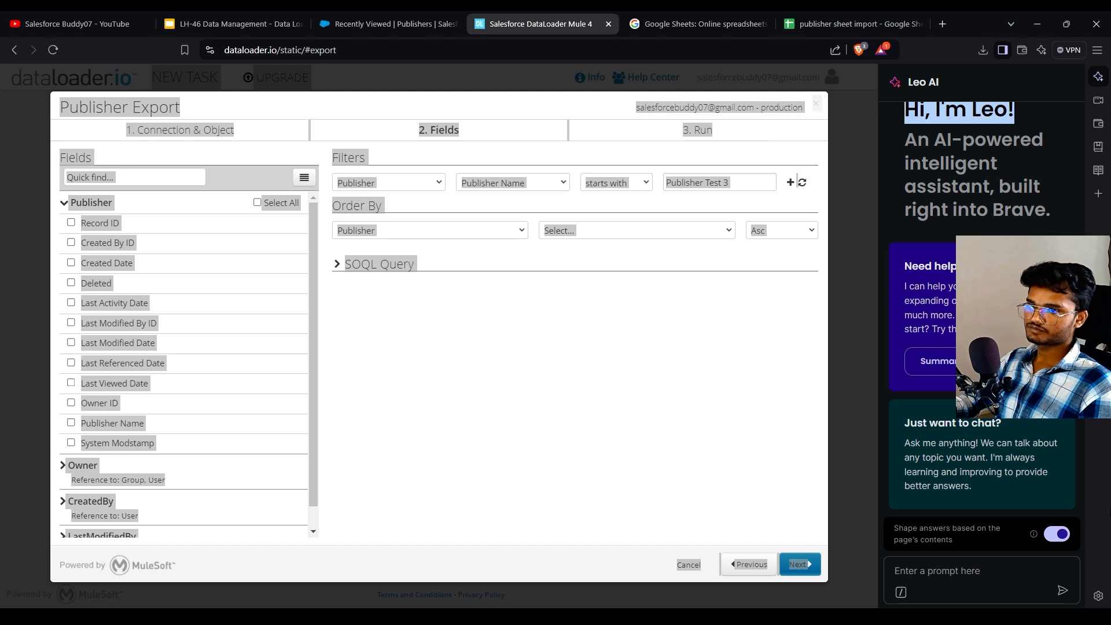
{"action": "left_click", "coordinate": [1055, 544]}
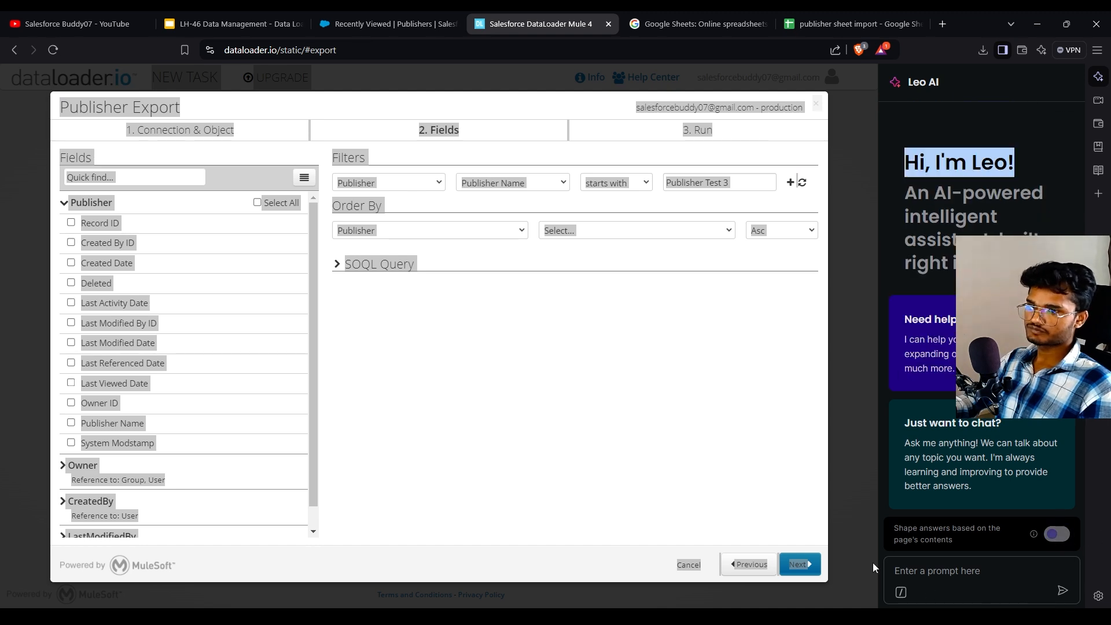
{"action": "left_click", "coordinate": [1003, 51]}
Shorten the filter value to Publisher Test and include Record ID in the exported fields
{"action": "left_click", "coordinate": [845, 183]}
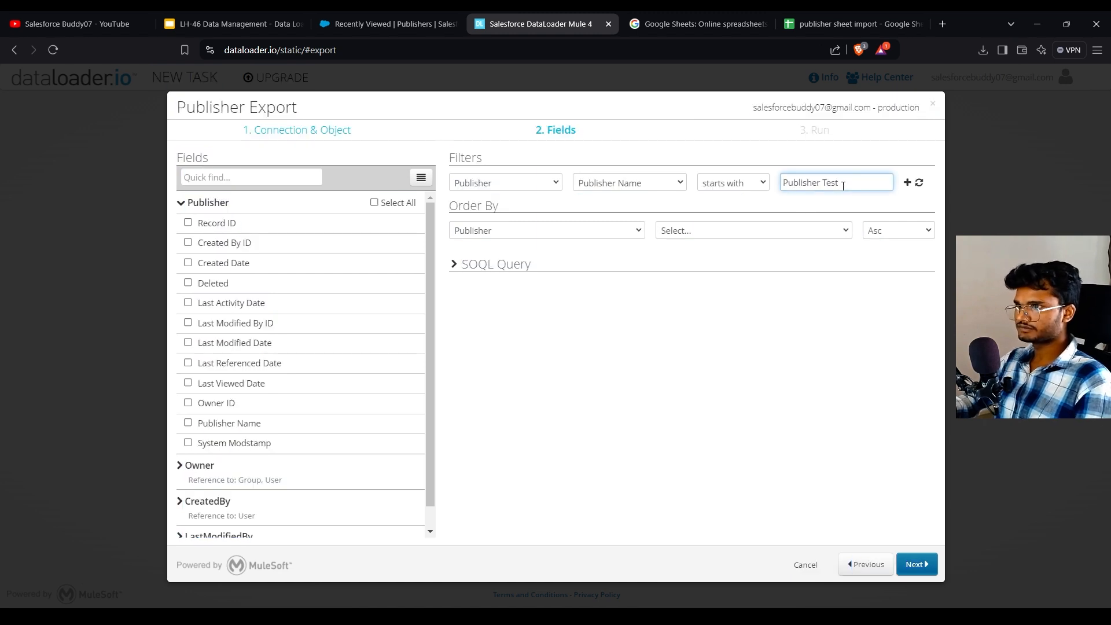
{"action": "left_click", "coordinate": [692, 230]}
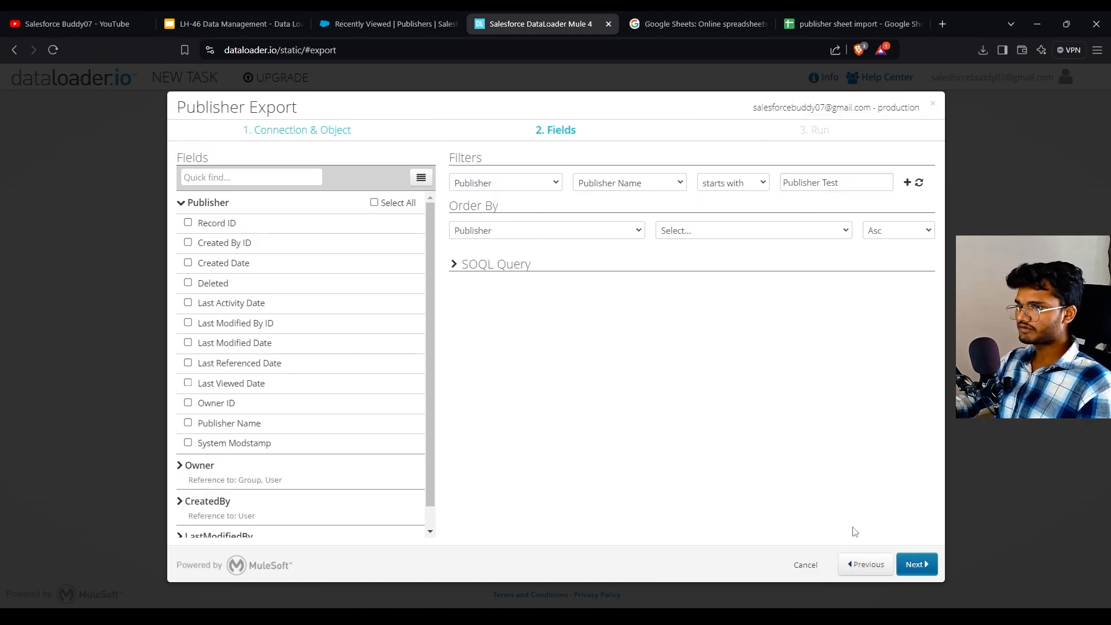
{"action": "left_click", "coordinate": [190, 223]}
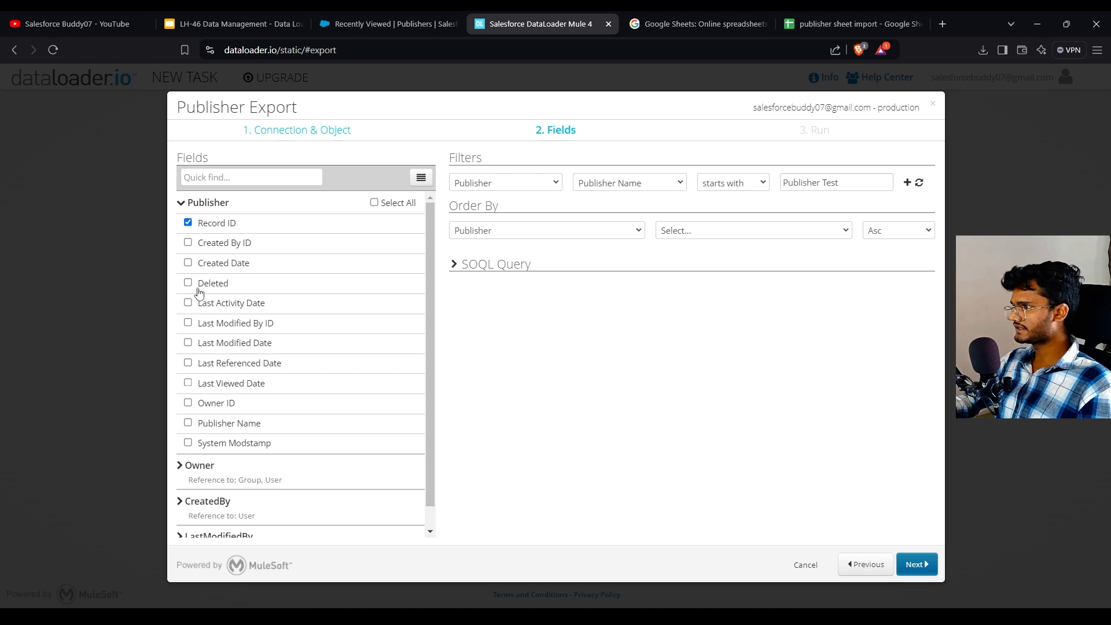
Apply the Publisher Name filter for names starting with Publisher Test, and save and run the Publisher export task
{"action": "left_click", "coordinate": [905, 561]}
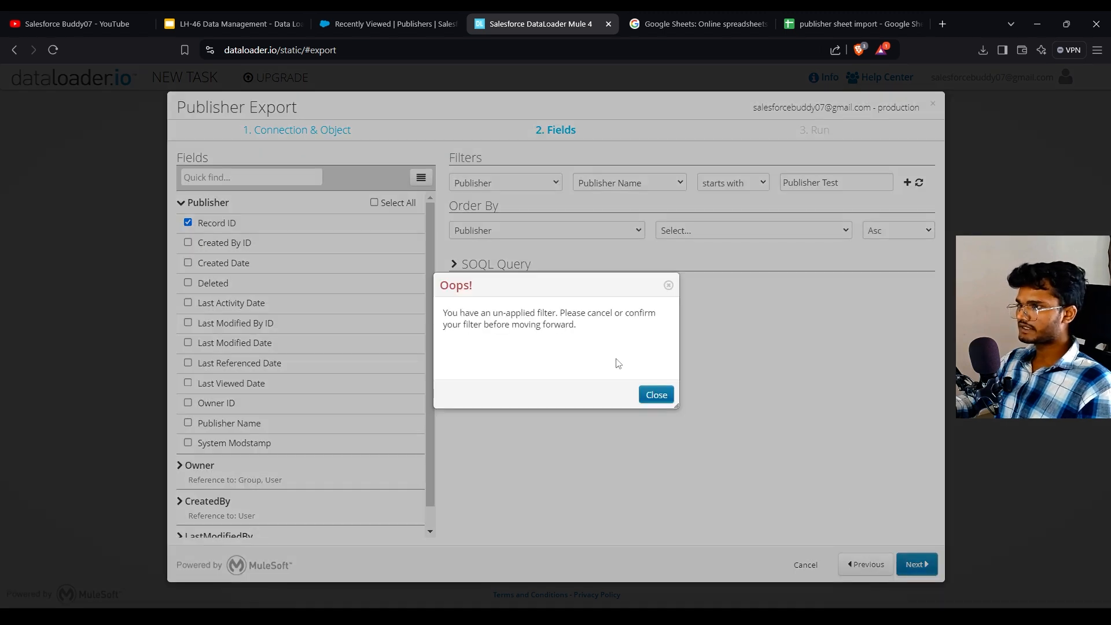
{"action": "left_click", "coordinate": [668, 286]}
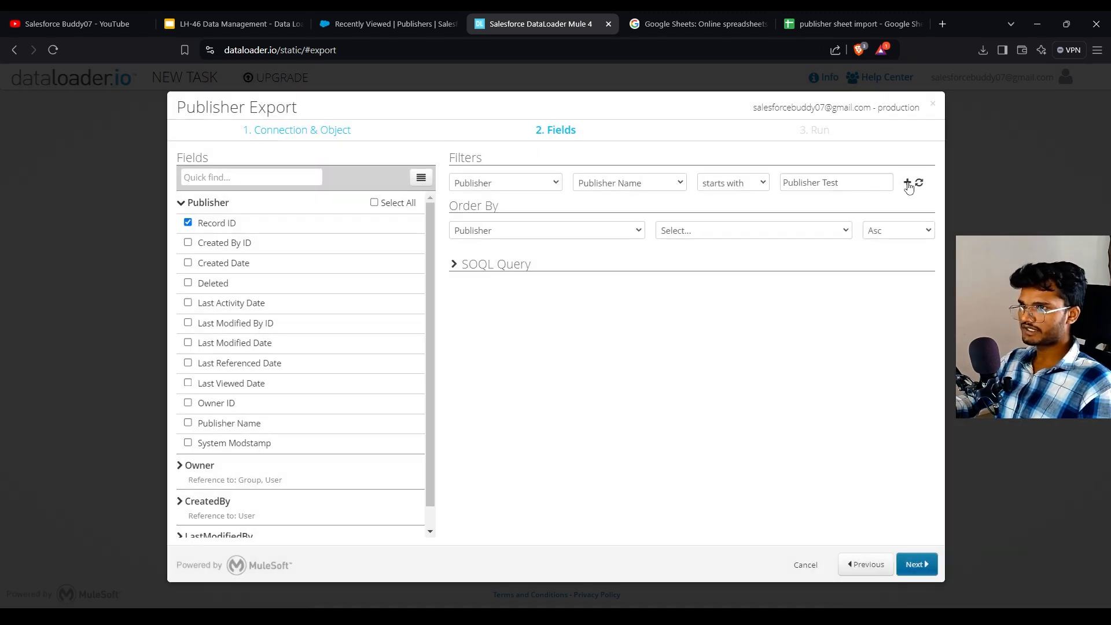
{"action": "left_click", "coordinate": [907, 184]}
{"action": "left_click", "coordinate": [916, 564]}
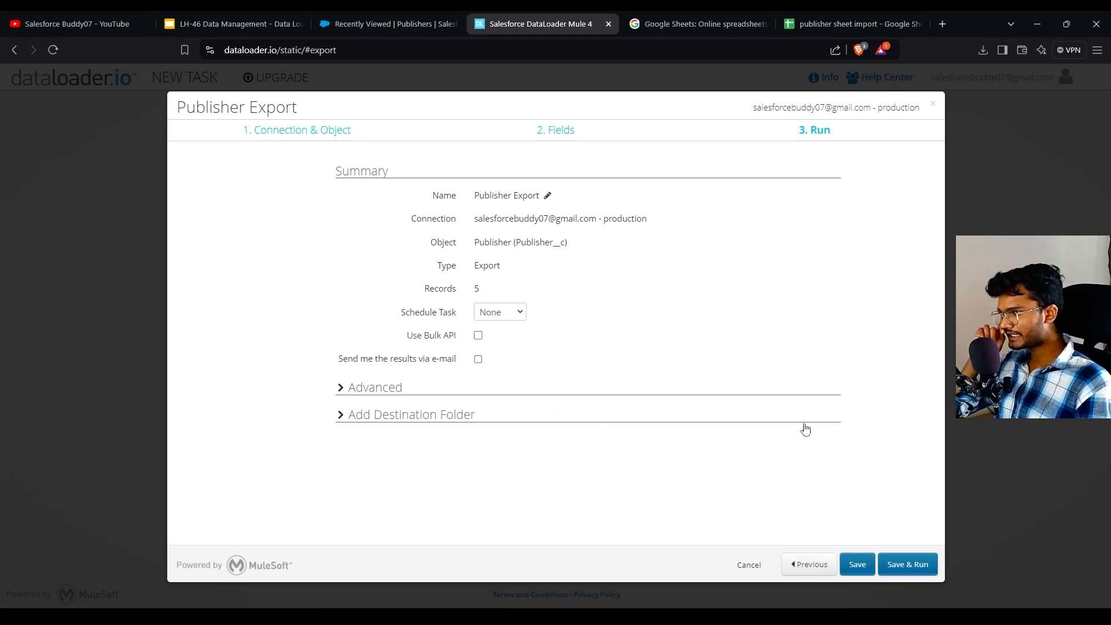
{"action": "left_click", "coordinate": [895, 567]}
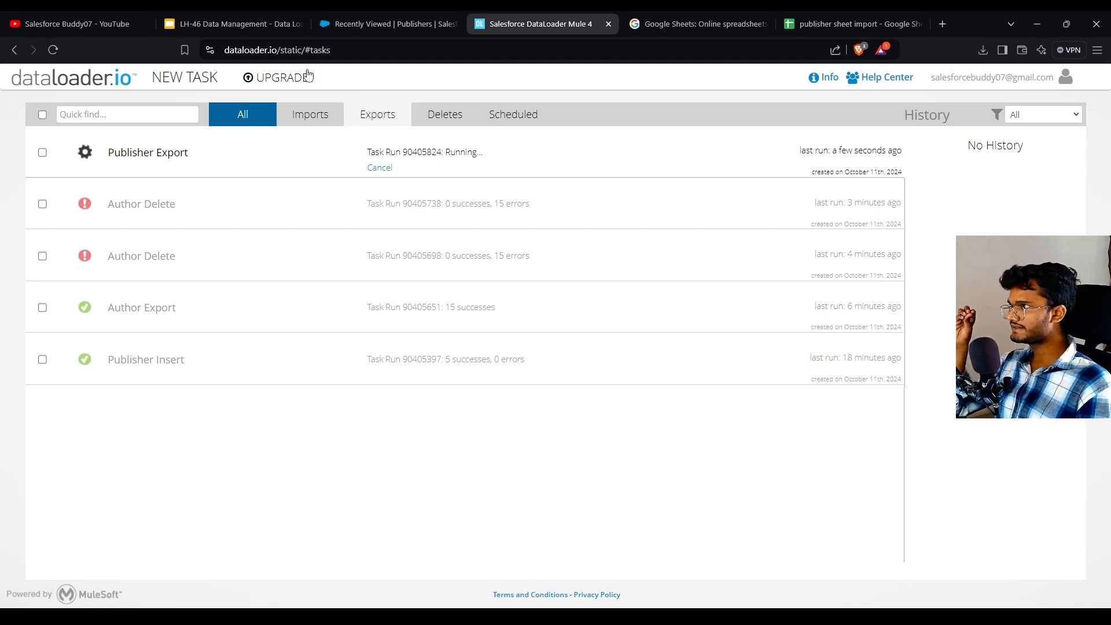
Look over the Publisher Test records in the Salesforce Publishers list and return to the dataloader.io task list
{"action": "left_click", "coordinate": [373, 24]}
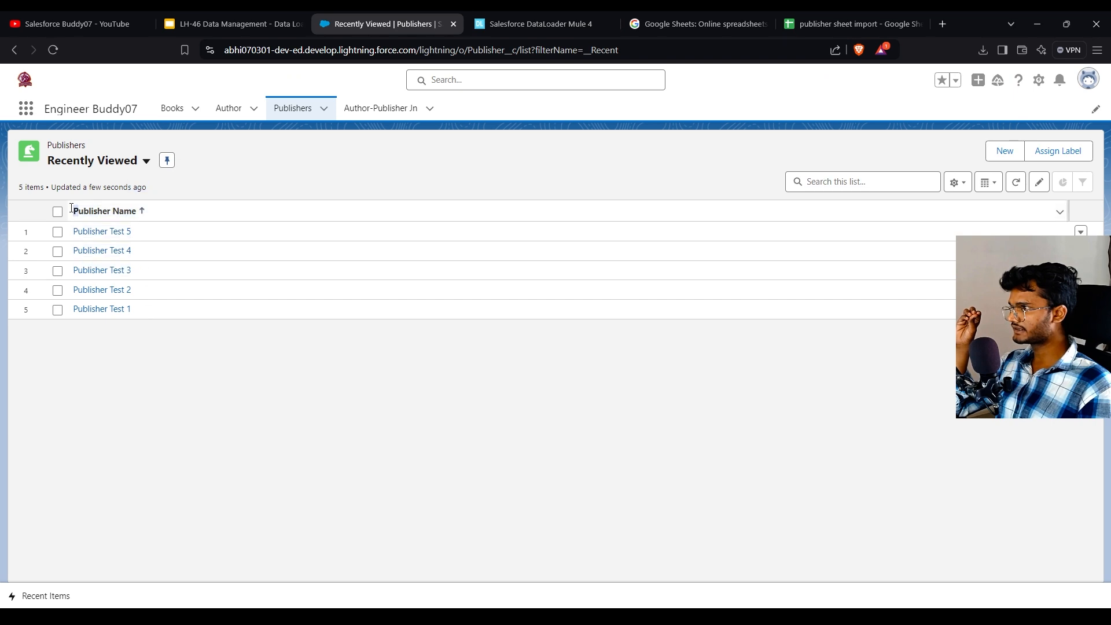
{"action": "left_click", "coordinate": [538, 24]}
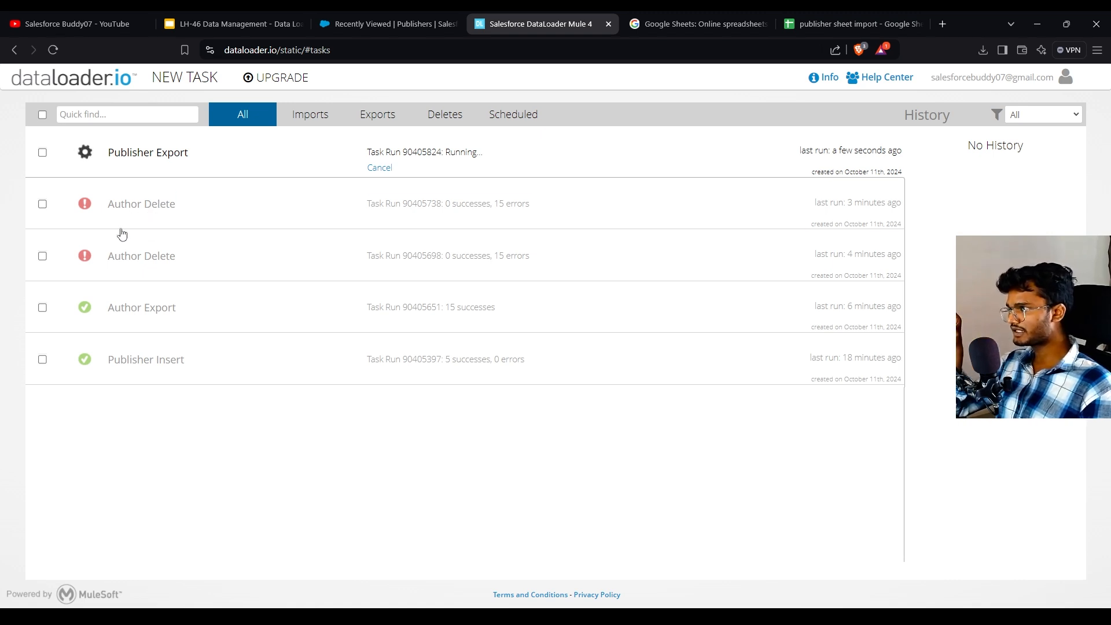
{"action": "left_click_drag", "start_coordinate": [119, 231], "coordinate": [144, 248]}
{"action": "left_click", "coordinate": [174, 253]}
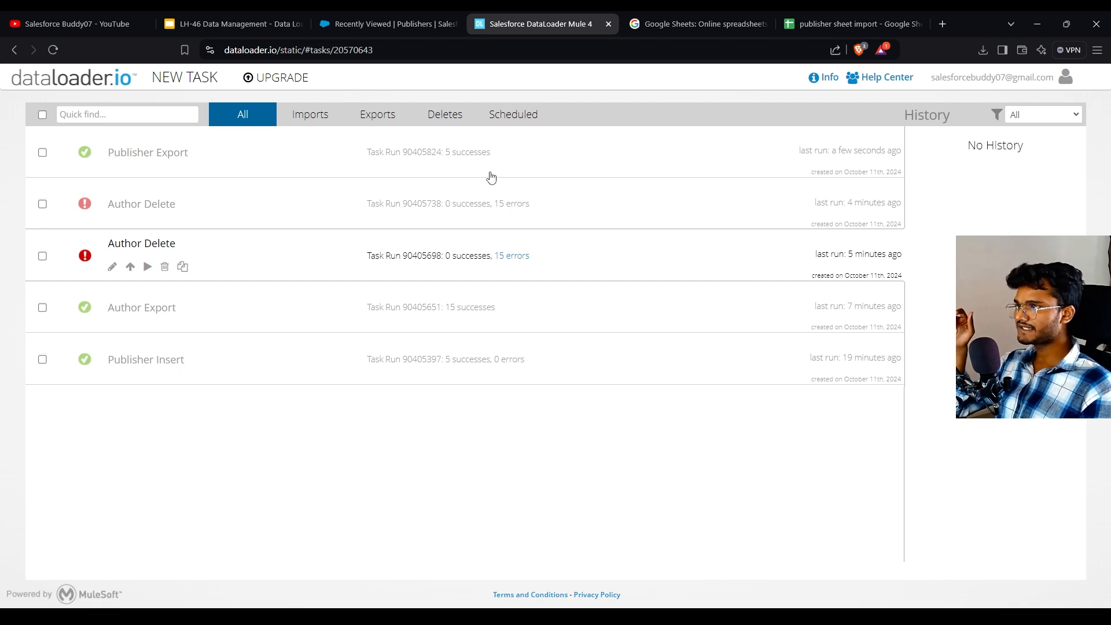
Download the successful results of the Publisher Export run to Documents as Publisher Export-10_11_2024-04_50_02
{"action": "left_click", "coordinate": [463, 155]}
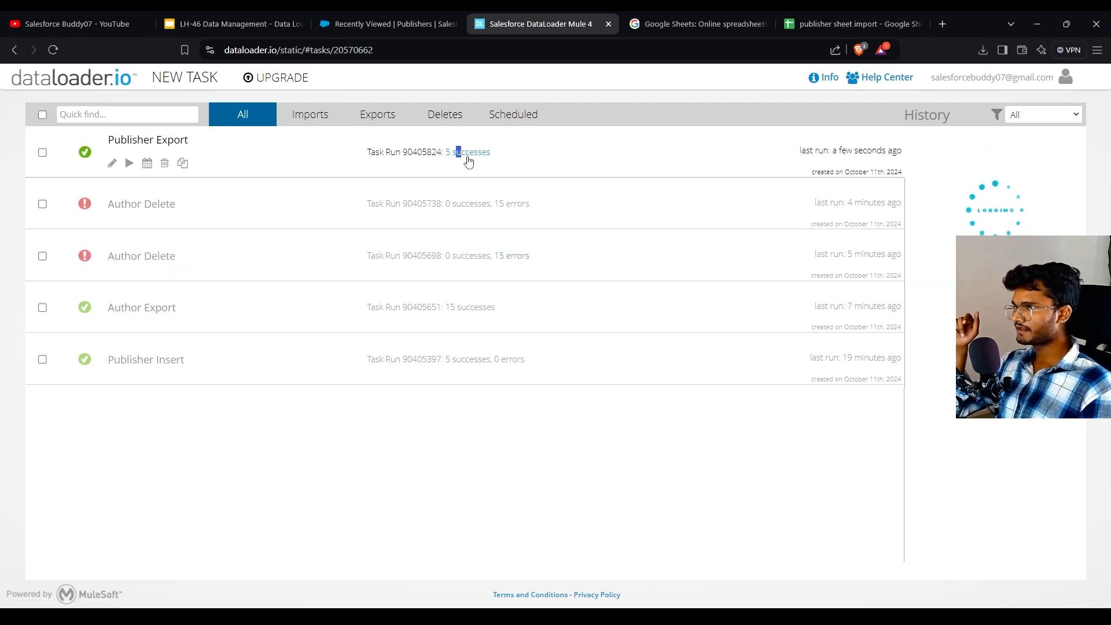
{"action": "left_click", "coordinate": [475, 154]}
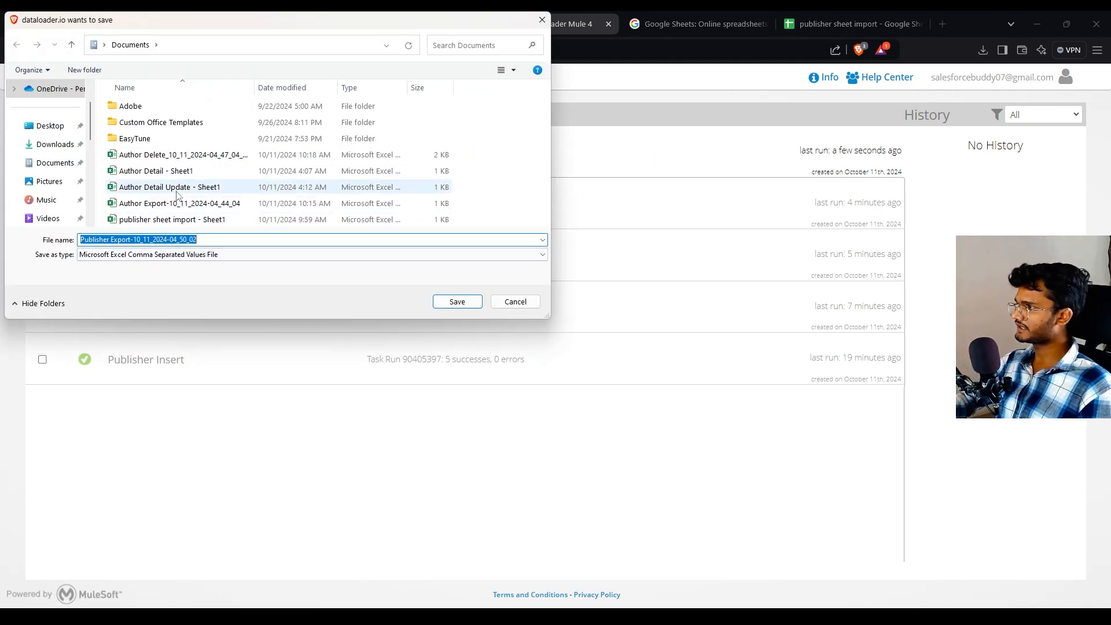
{"action": "left_click", "coordinate": [455, 304]}
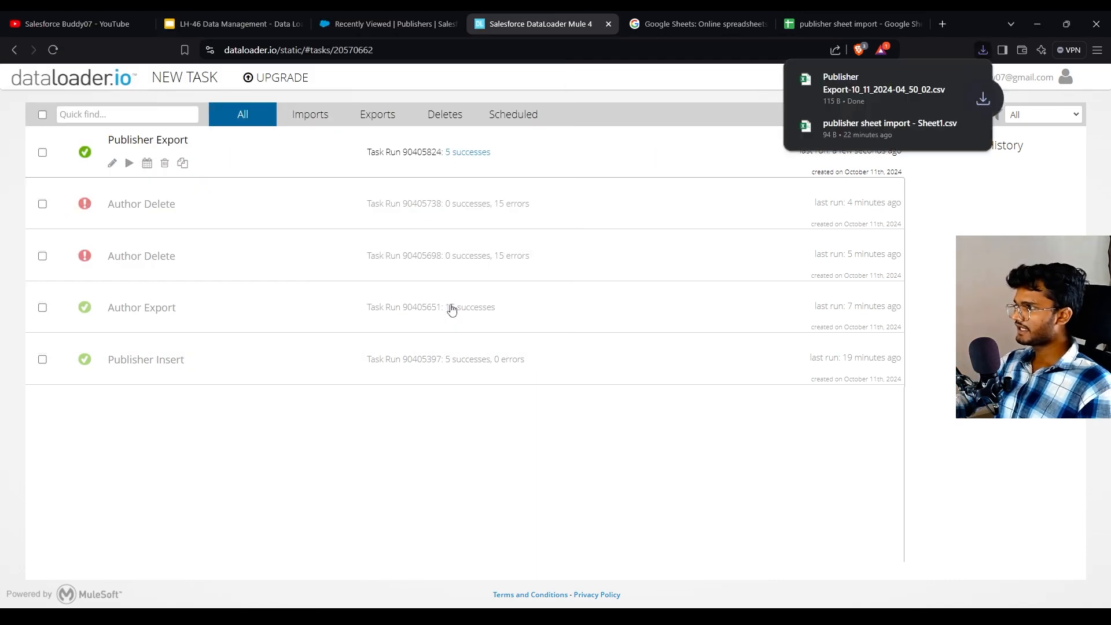
Open the downloaded Publisher Export CSV in Excel, widen the Record ID column to inspect the IDs, and return to dataloader.io
{"action": "left_click", "coordinate": [841, 102]}
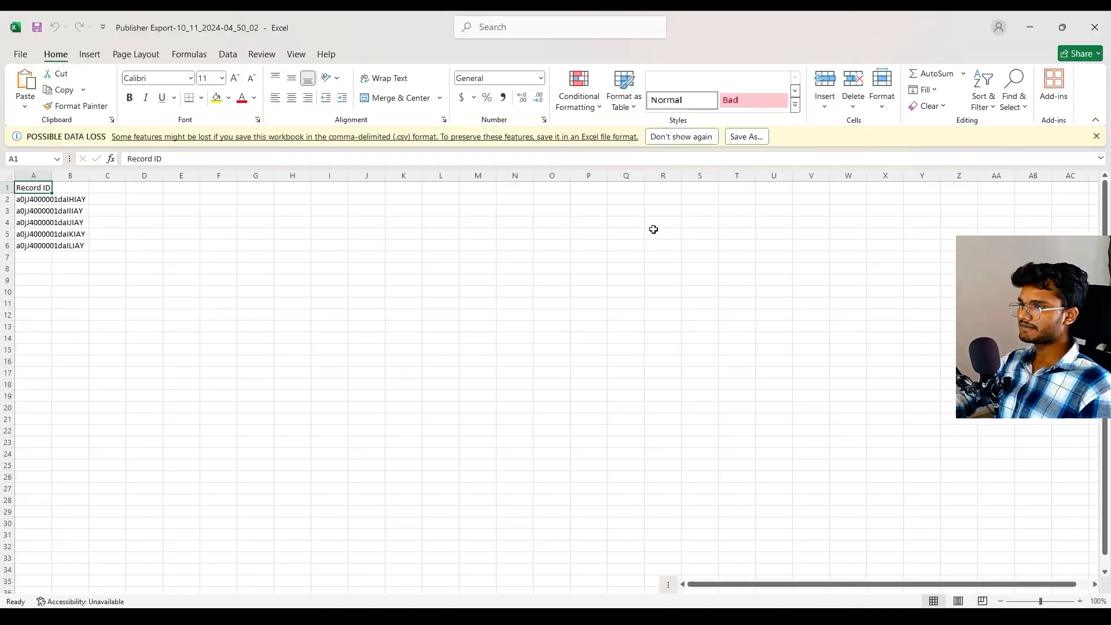
{"action": "left_click", "coordinate": [63, 269]}
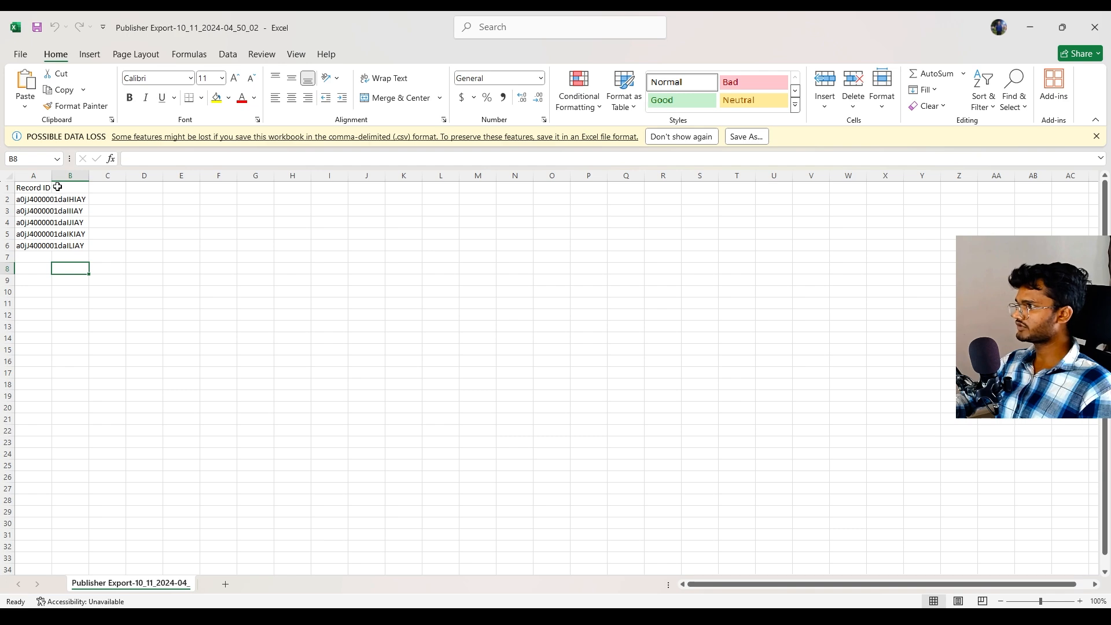
{"action": "left_click_drag", "start_coordinate": [51, 176], "coordinate": [177, 177]}
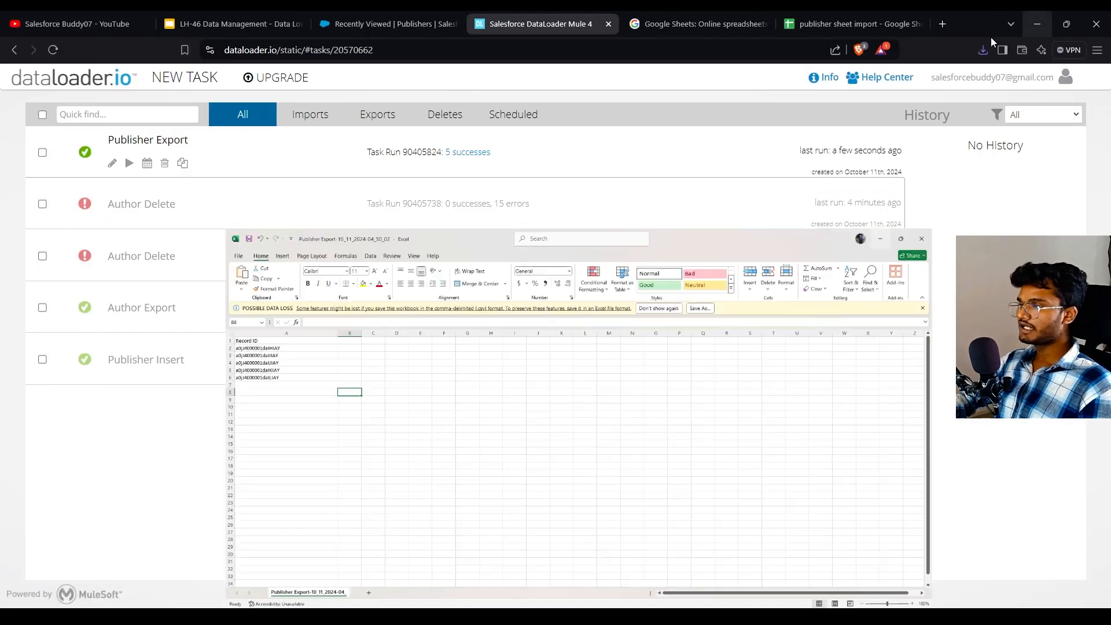
{"action": "left_click", "coordinate": [1030, 28]}
Create a new delete task for the Publisher object (Publisher__c) and proceed to its file selection
{"action": "left_click", "coordinate": [146, 80]}
{"action": "left_click", "coordinate": [197, 169]}
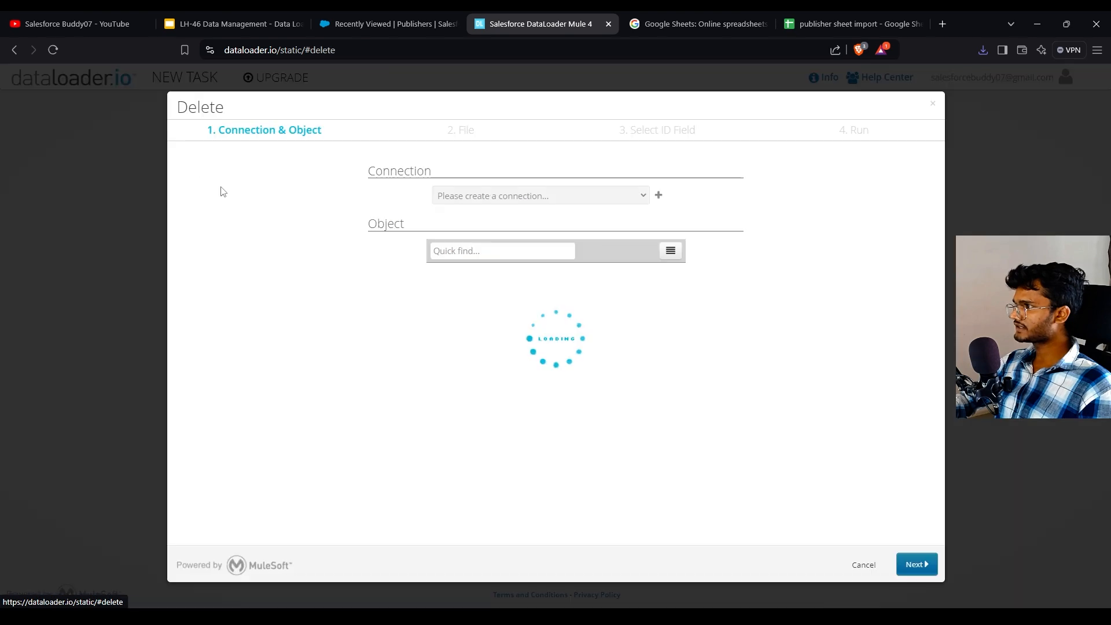
{"action": "left_click", "coordinate": [523, 248]}
{"action": "type", "text": "p[ub"}
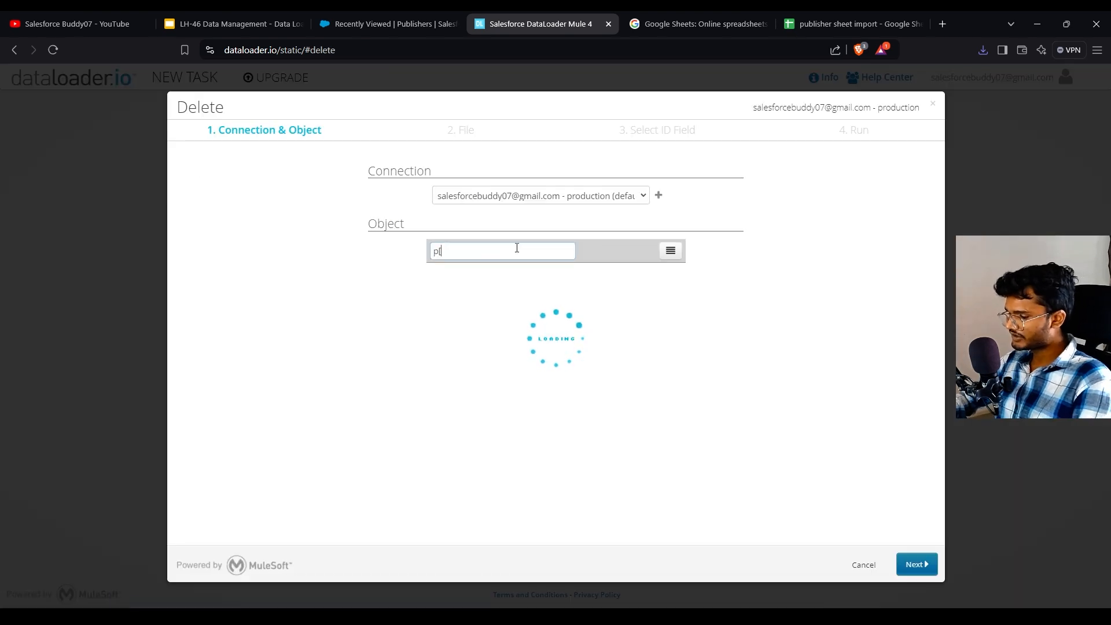
{"action": "key", "text": "BackSpace"}
{"action": "key", "text": "BackSpace"}
{"action": "key", "text": "BackSpace"}
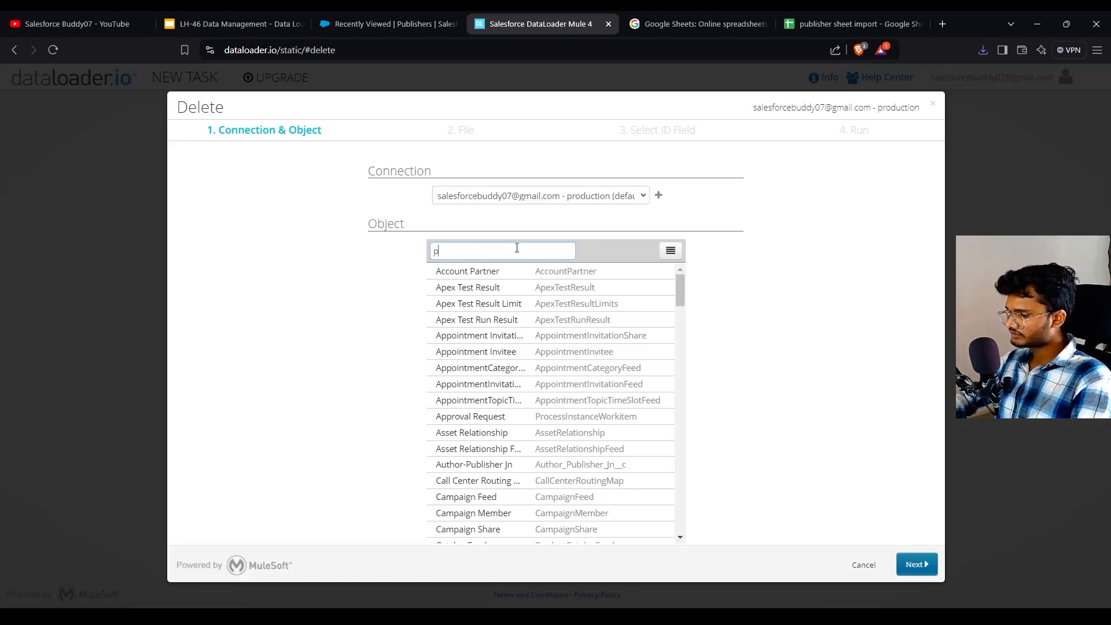
{"action": "type", "text": "ublis"}
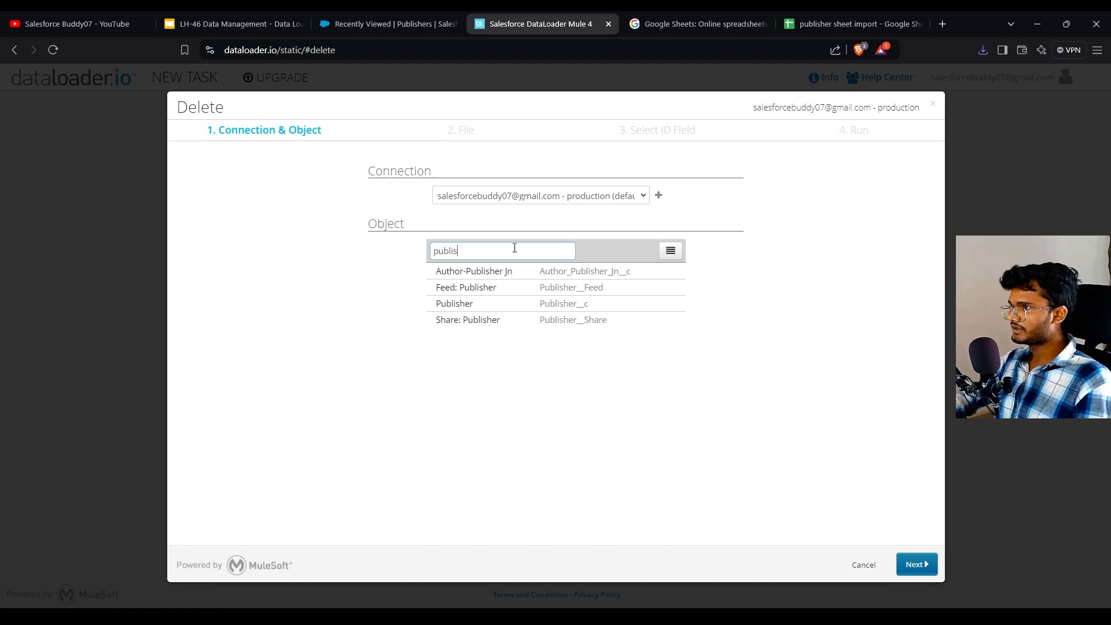
{"action": "left_click", "coordinate": [480, 303]}
{"action": "left_click", "coordinate": [916, 569]}
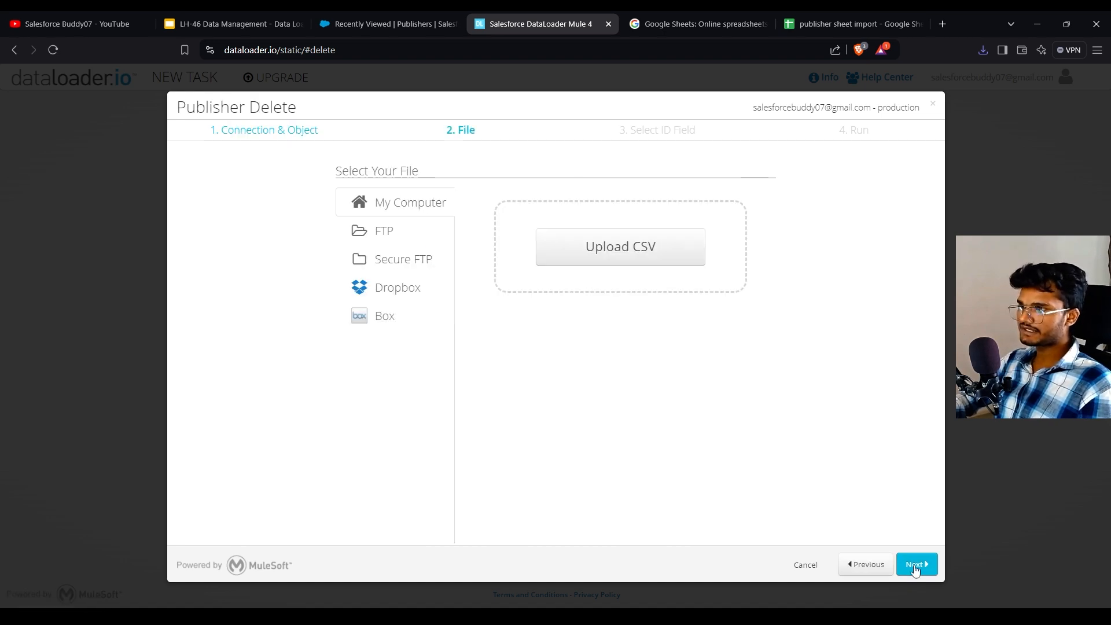
Upload Publisher Export-10_11_2024-04_50_02 from Documents as the source file of the Publisher delete task
{"action": "left_click", "coordinate": [628, 254]}
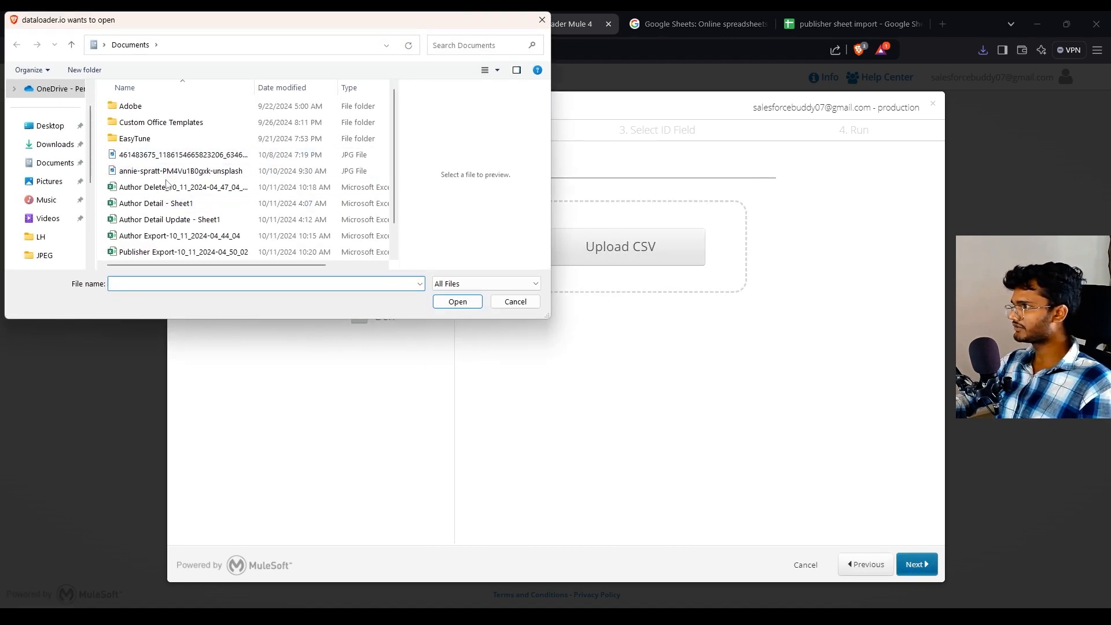
{"action": "scroll", "coordinate": [173, 242], "scroll_direction": "down", "scroll_amount": 1}
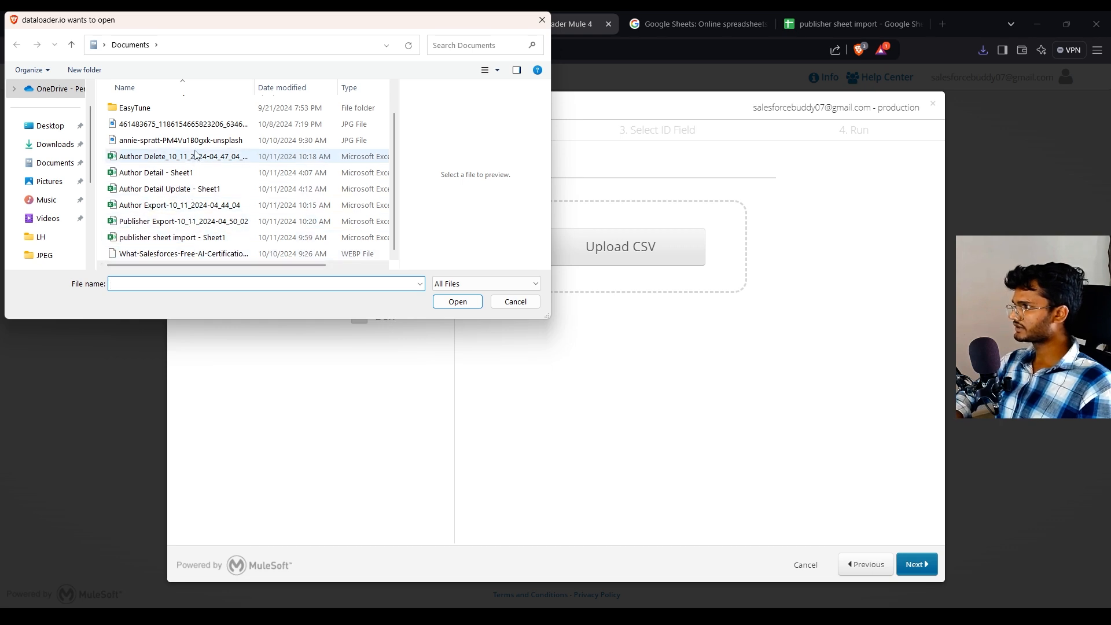
{"action": "scroll", "coordinate": [196, 154], "scroll_direction": "up", "scroll_amount": 1}
{"action": "scroll", "coordinate": [203, 223], "scroll_direction": "down", "scroll_amount": 1}
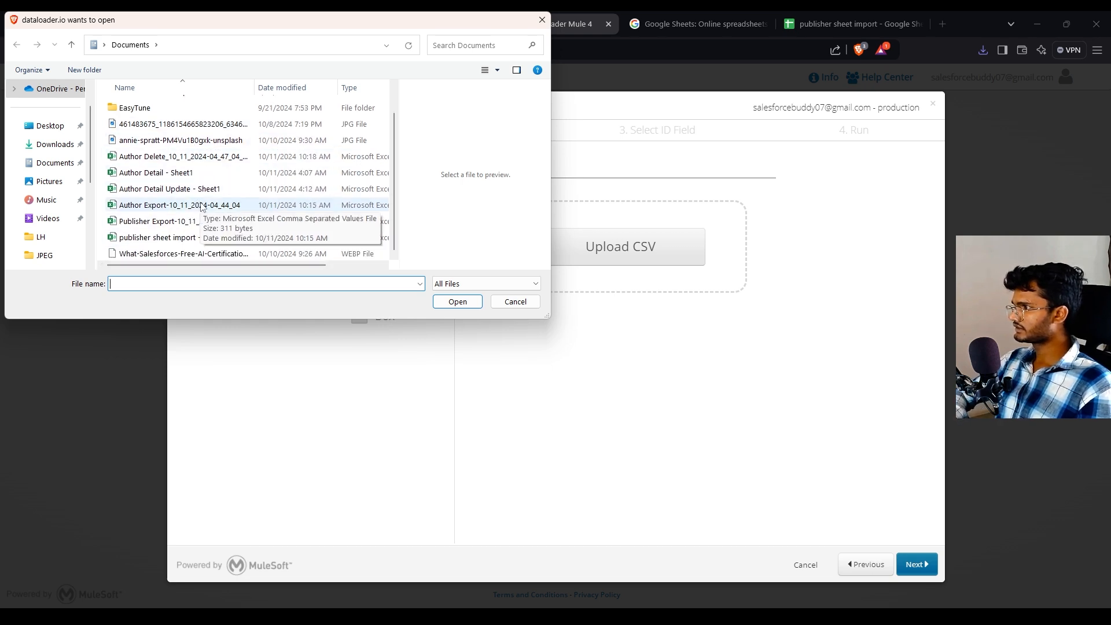
{"action": "left_click", "coordinate": [204, 225]}
{"action": "double_click", "coordinate": [205, 224]}
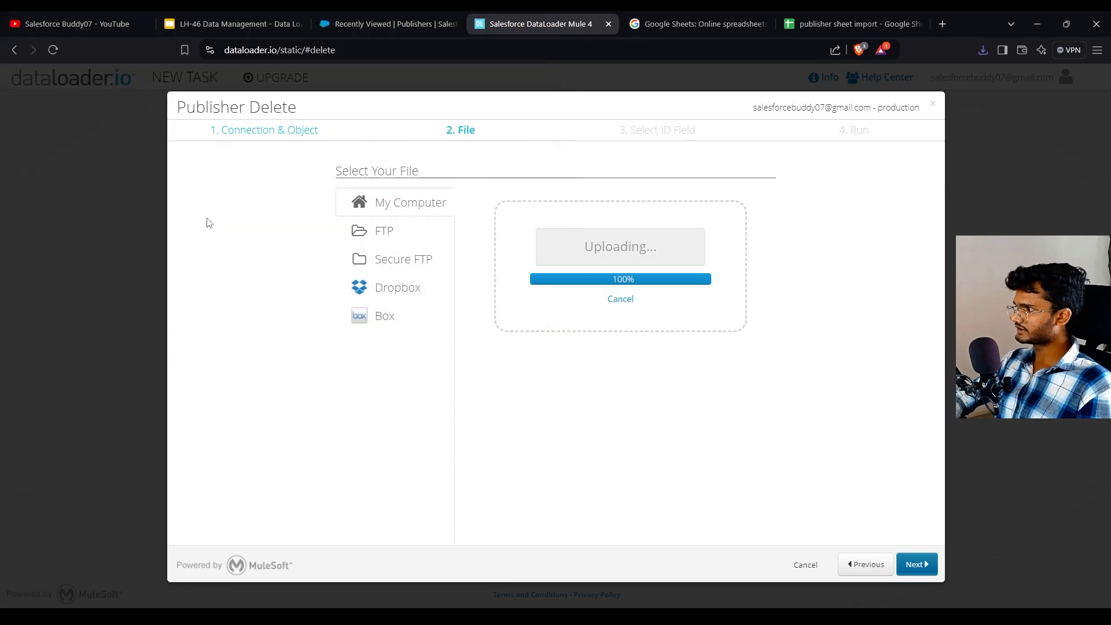
Advance the Publisher Delete task to its summary, save and run it, and confirm altering the Salesforce data
{"action": "left_click", "coordinate": [924, 560]}
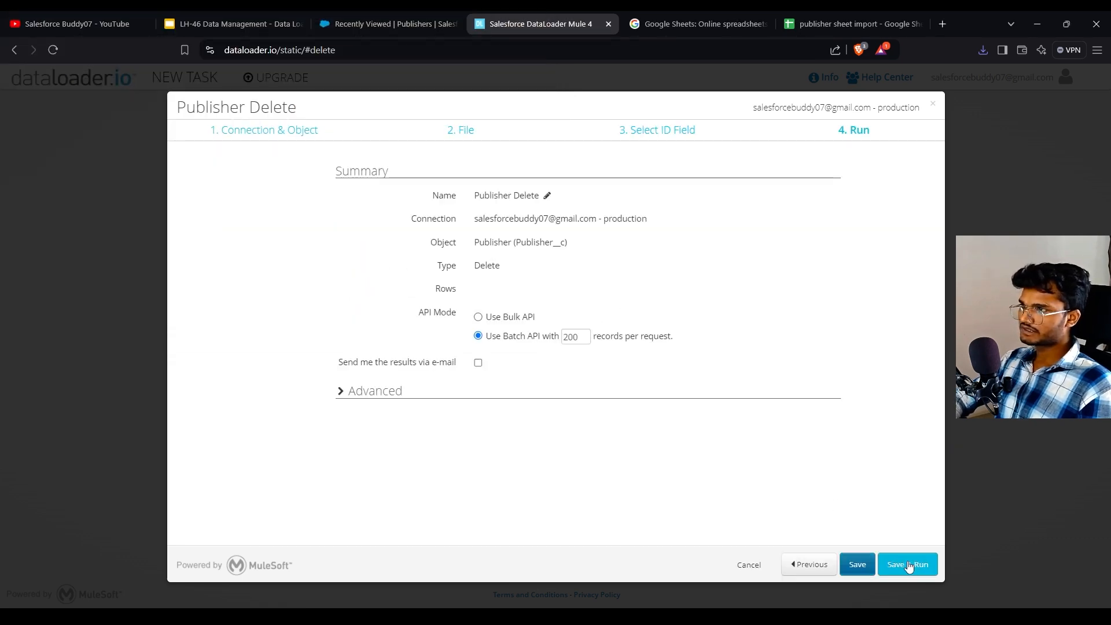
{"action": "left_click", "coordinate": [909, 565]}
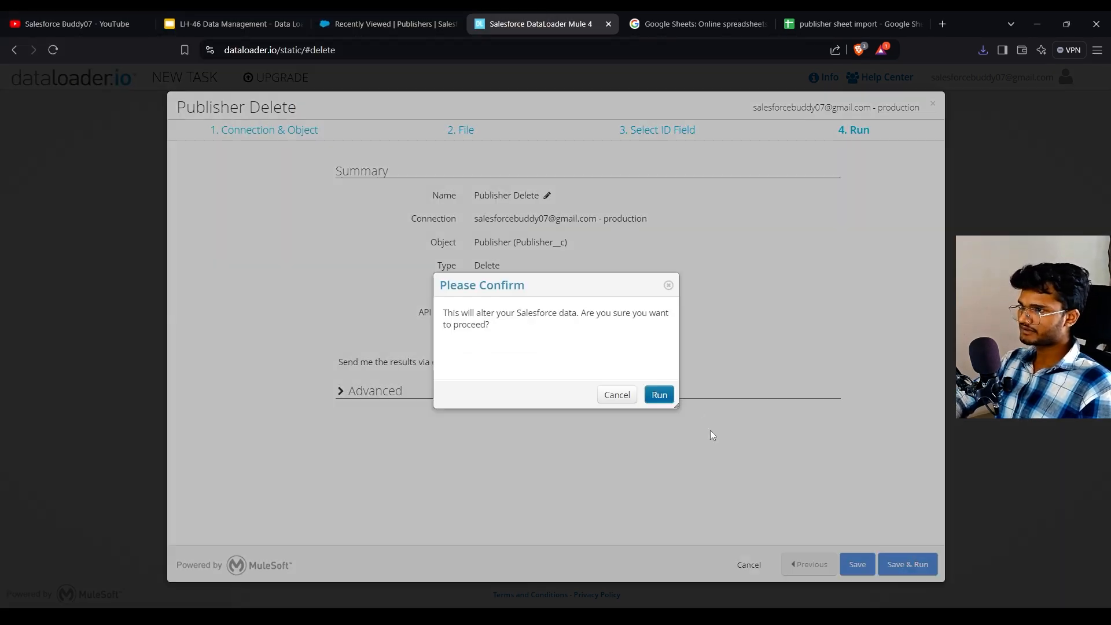
{"action": "left_click", "coordinate": [660, 396]}
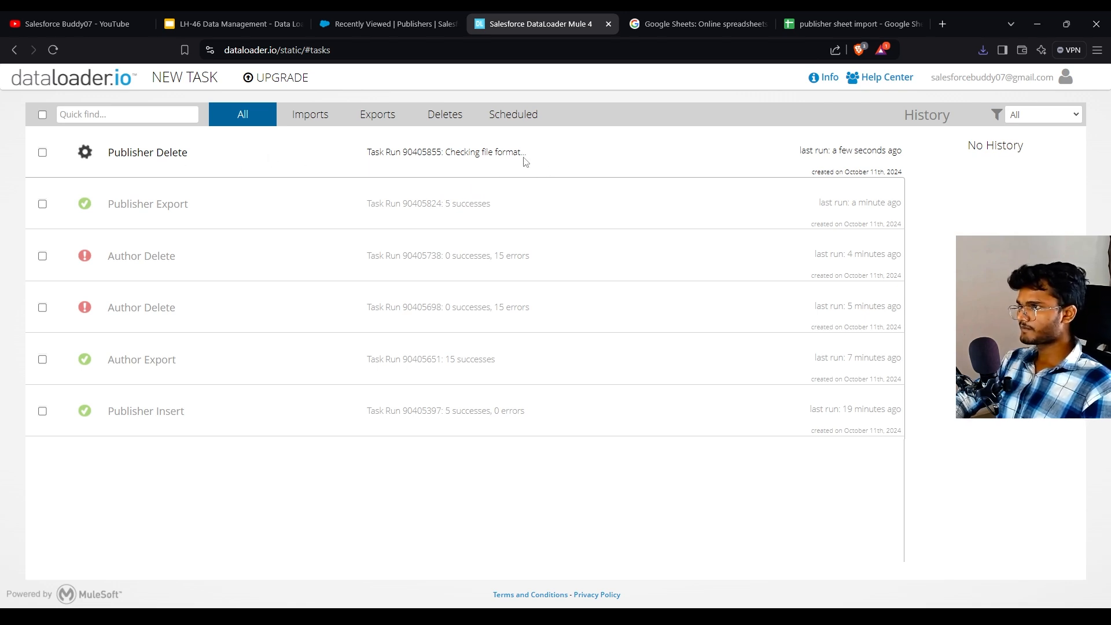
{"action": "left_click_drag", "start_coordinate": [525, 161], "coordinate": [386, 163]}
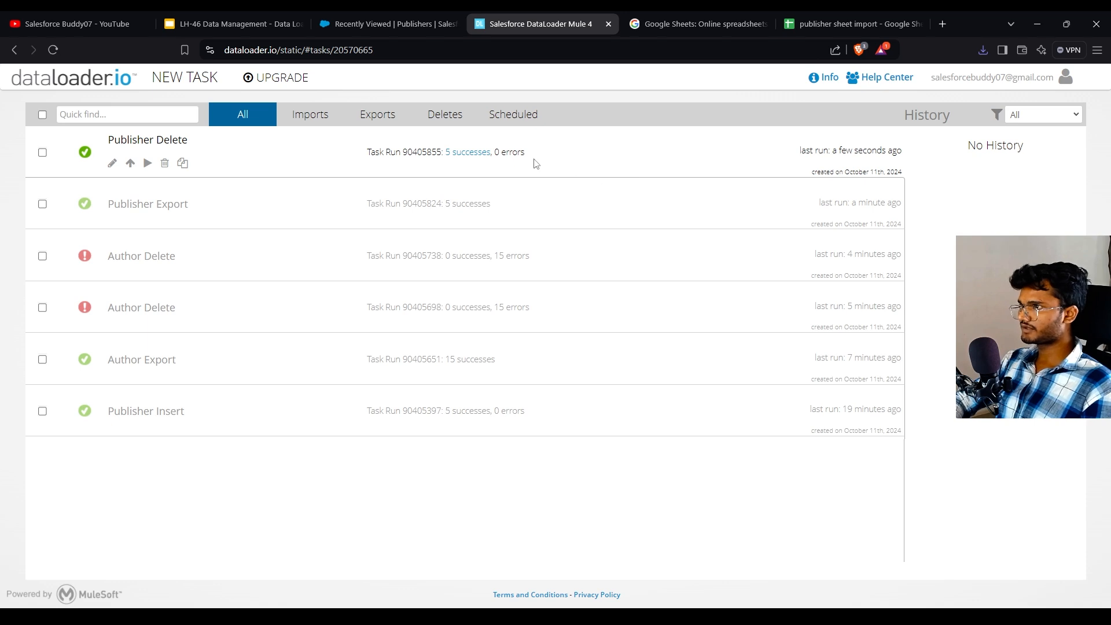
Check the Publishers in Salesforce using the All list view and compare with the task run in dataloader.io
{"action": "left_click", "coordinate": [386, 24]}
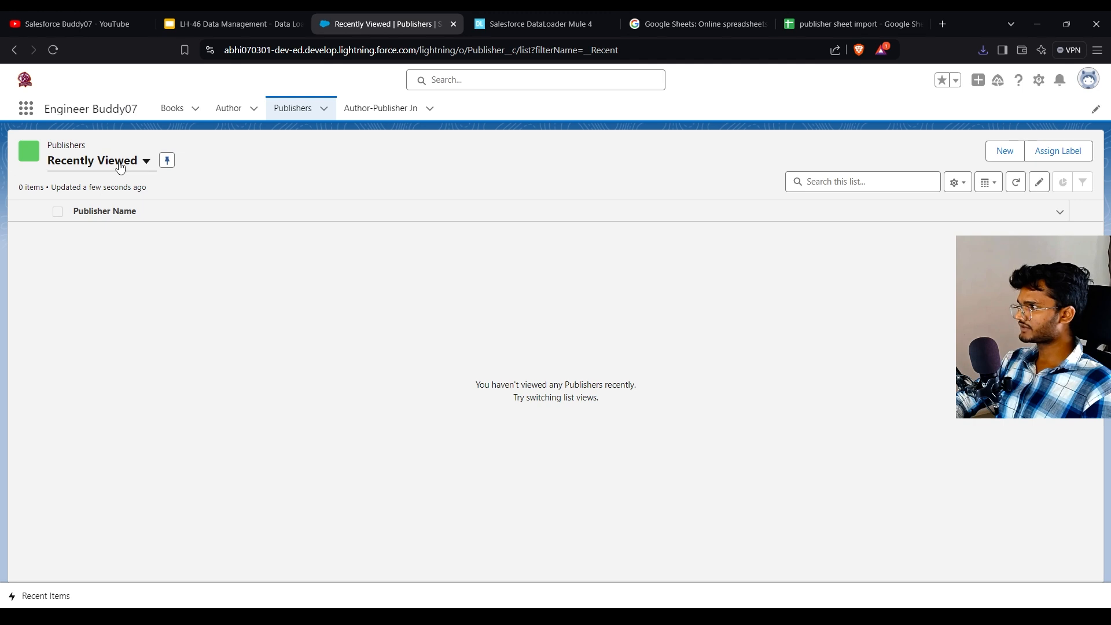
{"action": "left_click", "coordinate": [107, 203]}
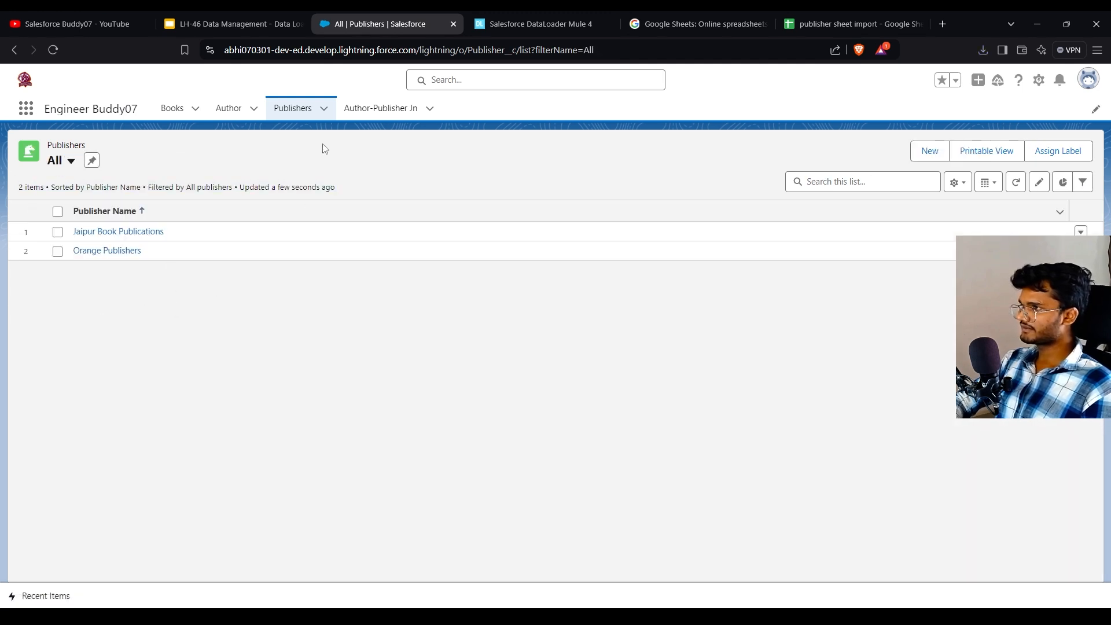
{"action": "left_click", "coordinate": [544, 24]}
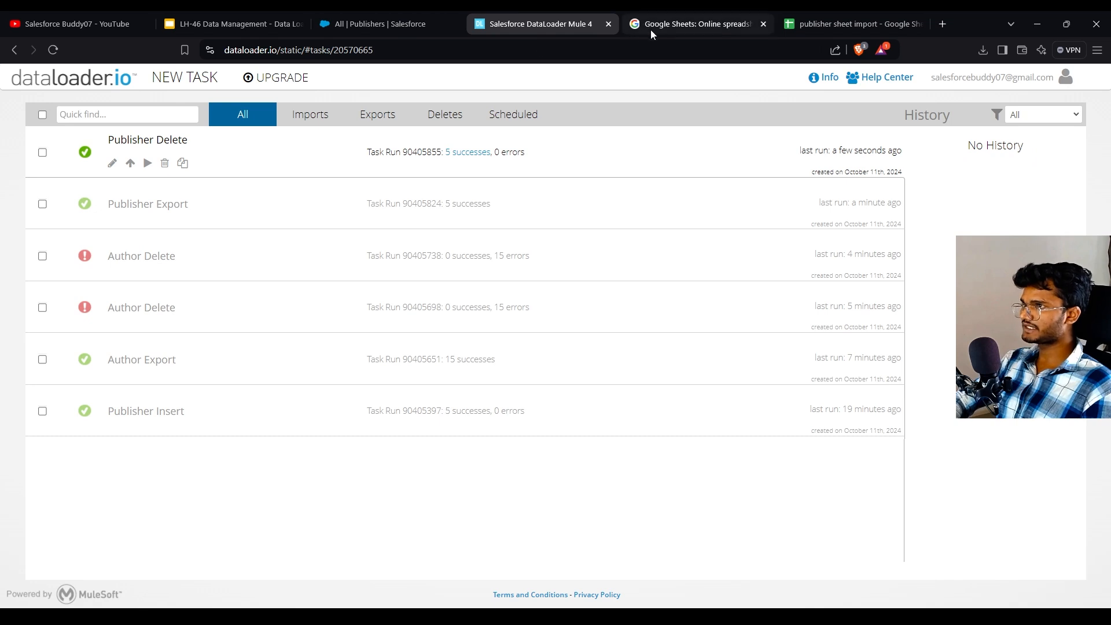
{"action": "left_click", "coordinate": [376, 22]}
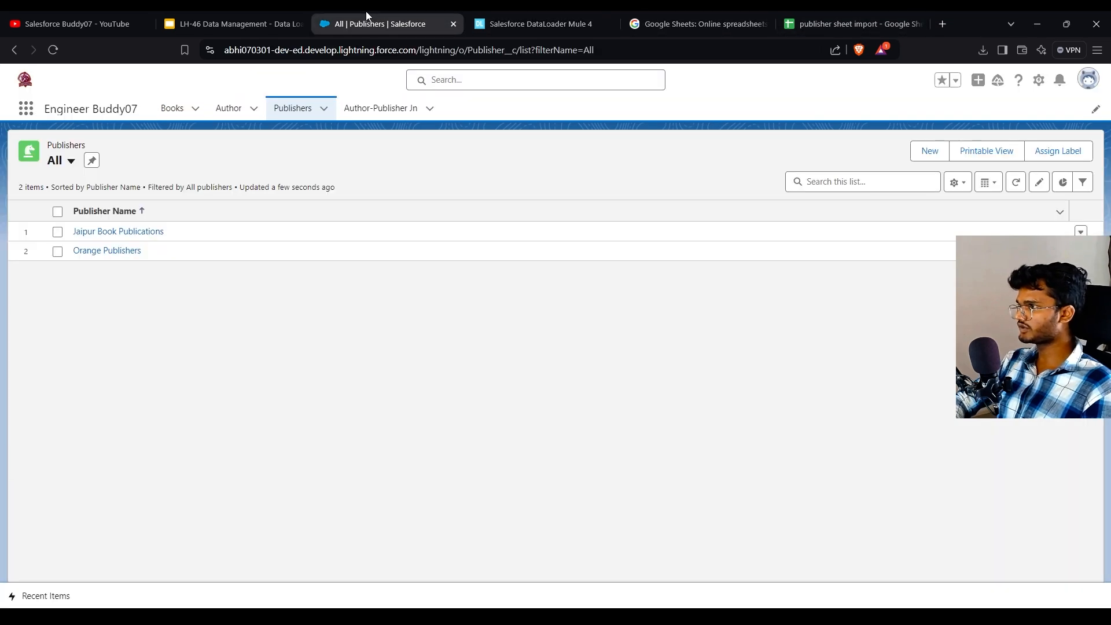
{"action": "left_click", "coordinate": [496, 22]}
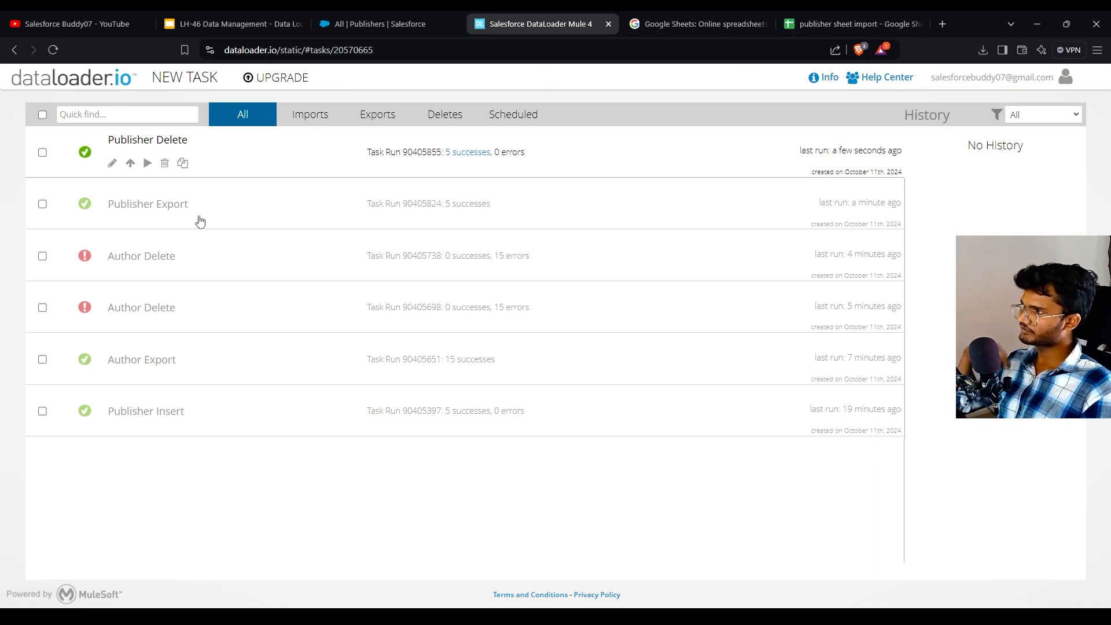
{"action": "left_click", "coordinate": [198, 144]}
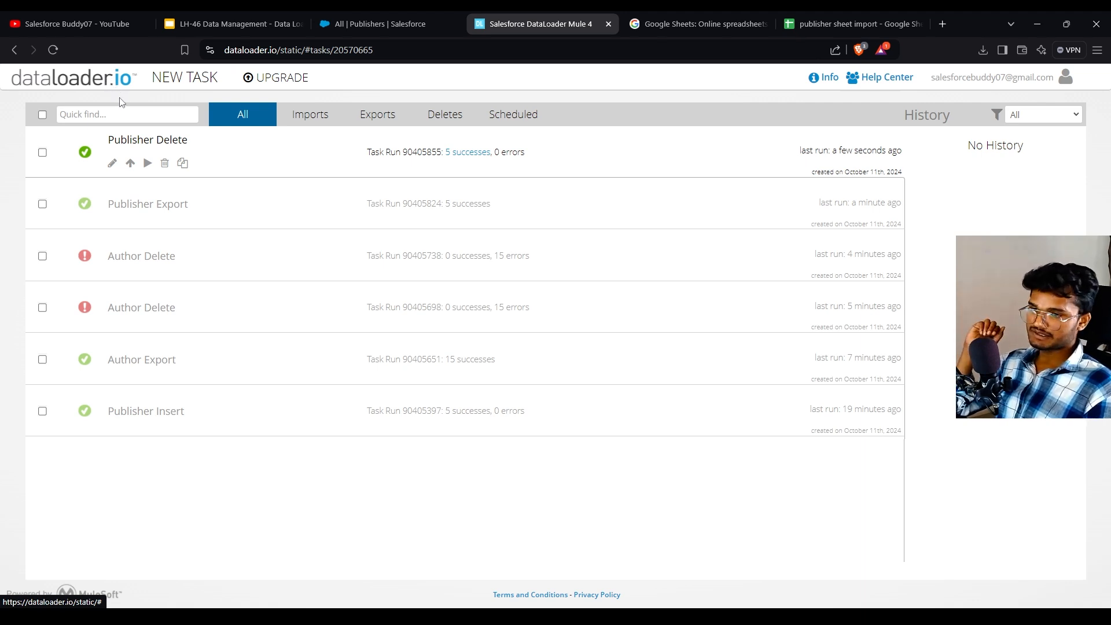
{"action": "left_click", "coordinate": [367, 17]}
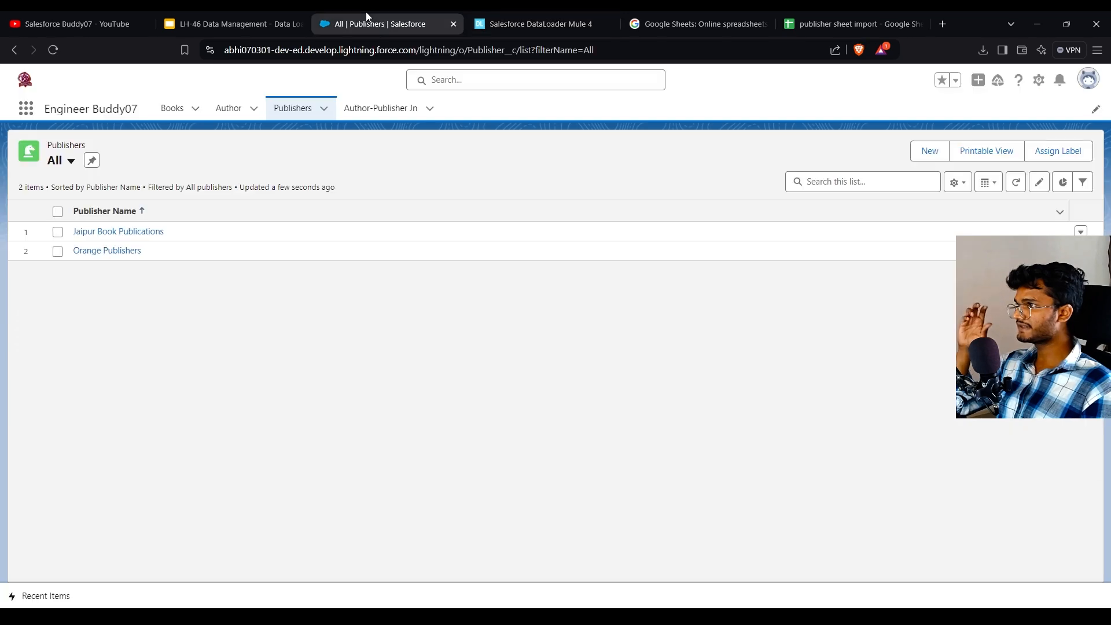
{"action": "left_click", "coordinate": [510, 23]}
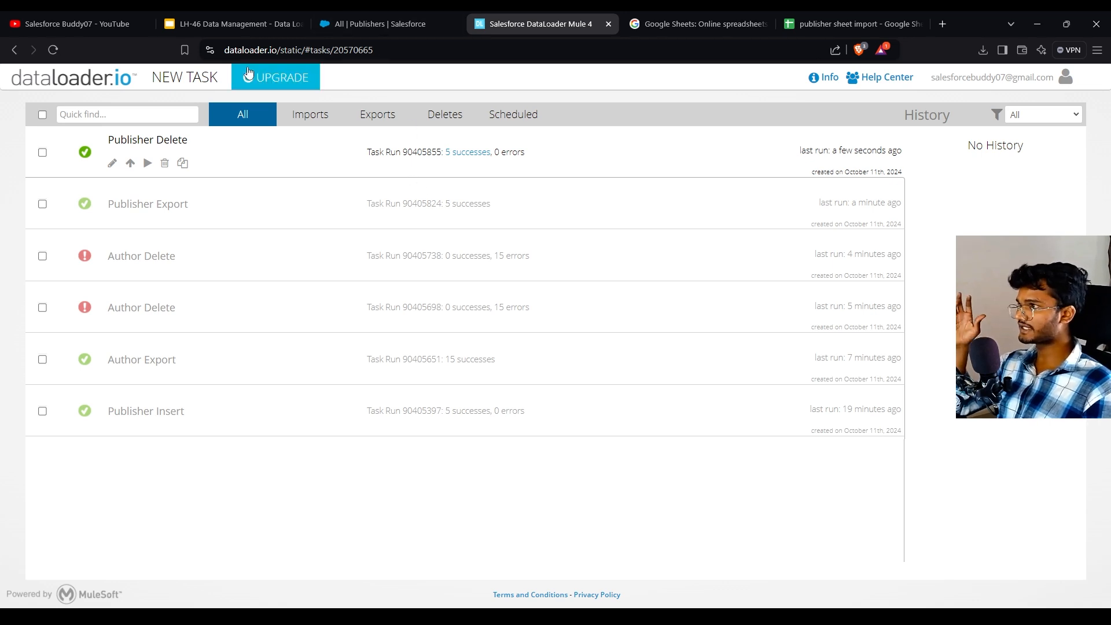
{"action": "left_click", "coordinate": [187, 79]}
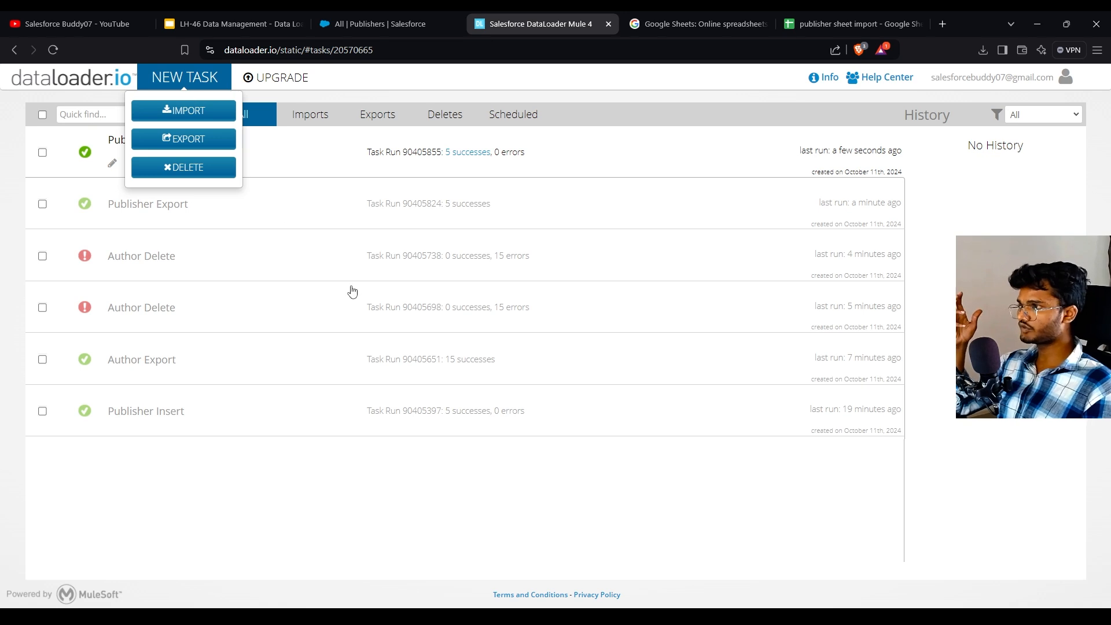
{"action": "left_click", "coordinate": [239, 279]}
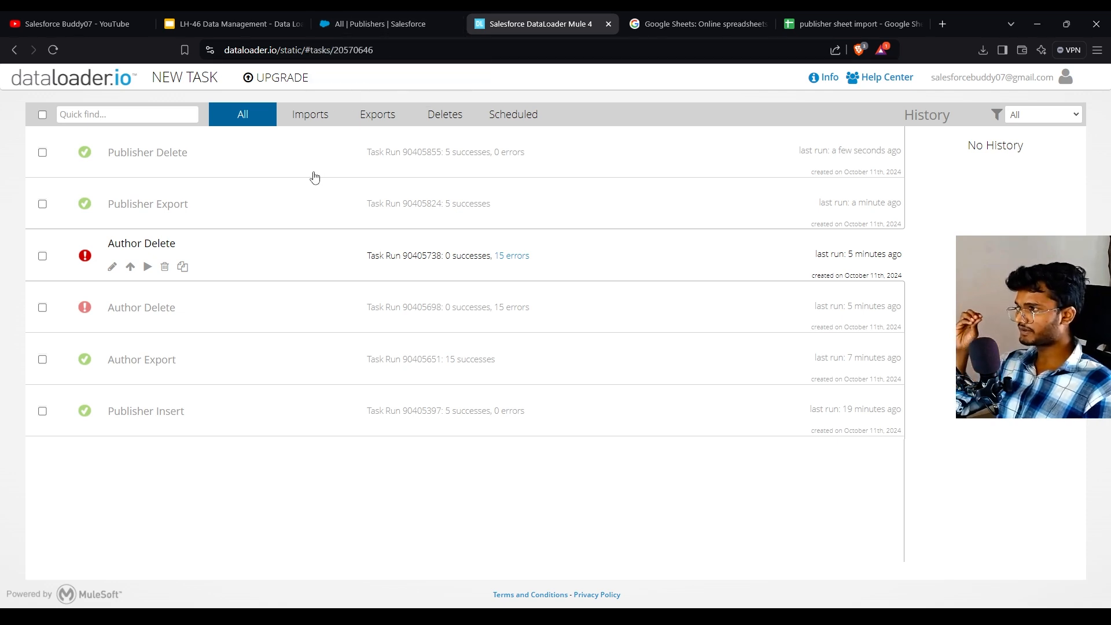
Switch to the LH-46 Data Management - Data Loader.io presentation in Google Slides to review the list of supported operations
{"action": "left_click", "coordinate": [338, 26]}
{"action": "left_click", "coordinate": [234, 24]}
{"action": "left_click", "coordinate": [90, 27]}
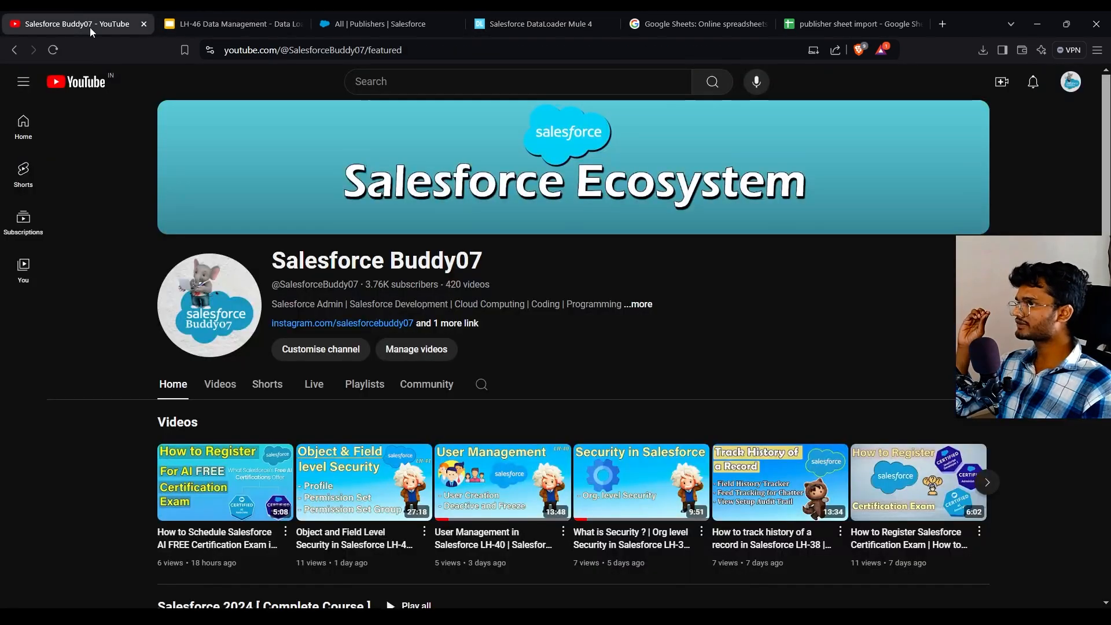
{"action": "left_click", "coordinate": [239, 24]}
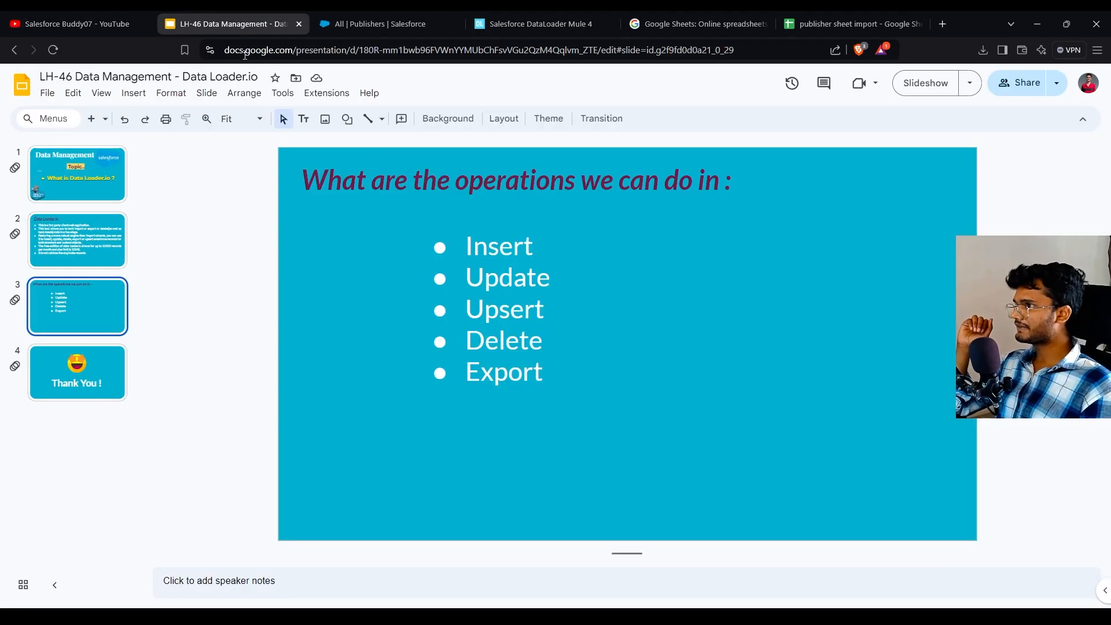